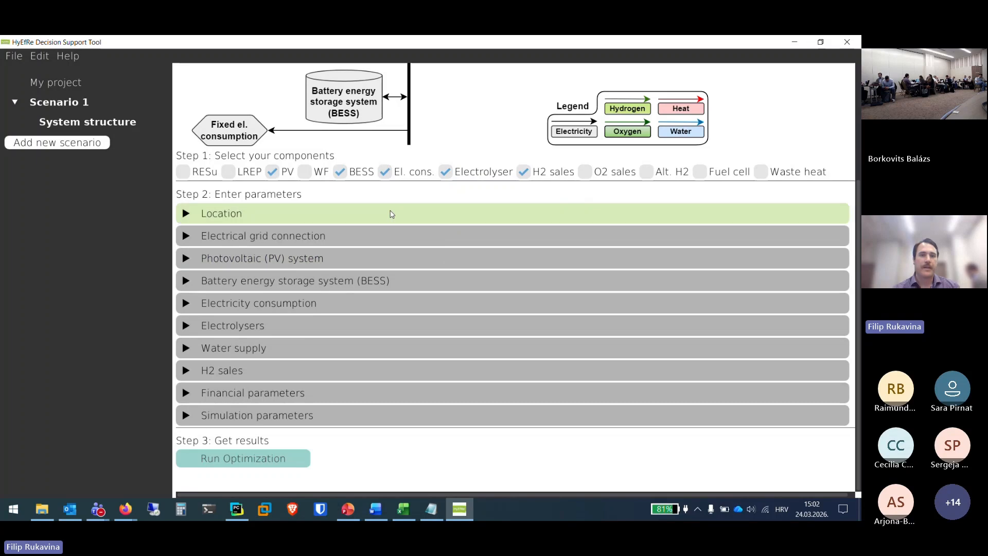
Set the site location to the municipality of Zagreb and check its position on the map.
click(391, 214)
scroll(419, 185, down, 3)
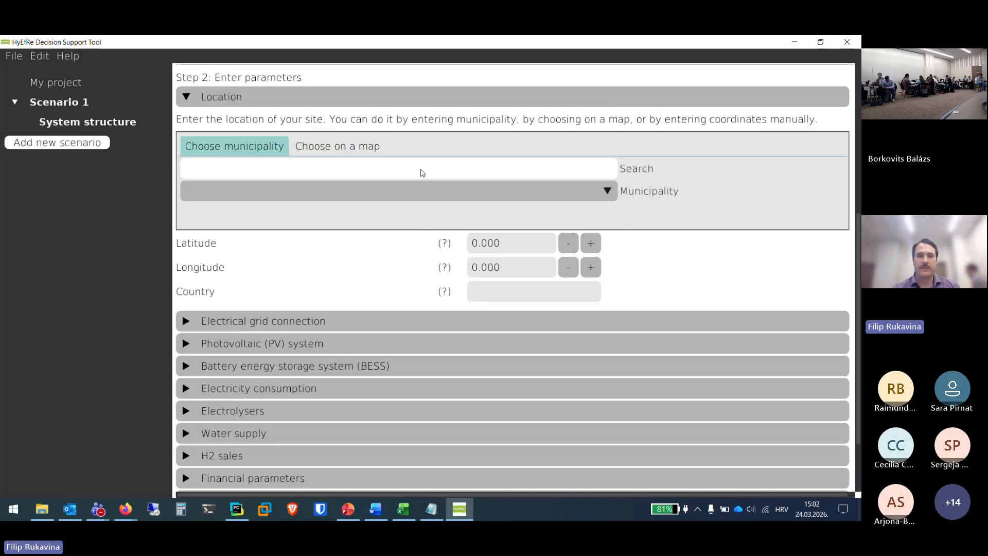
click(362, 172)
text(z)
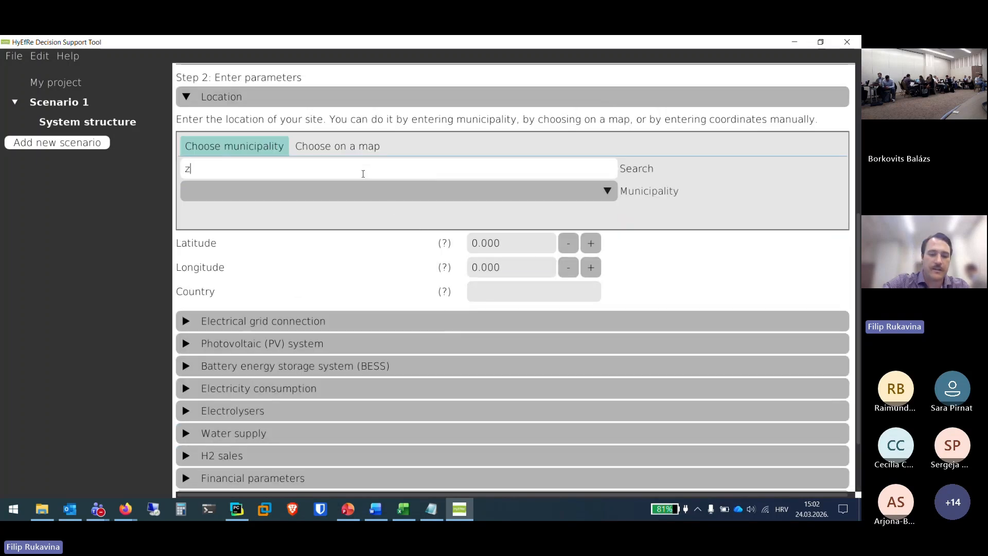
text(agr)
click(383, 186)
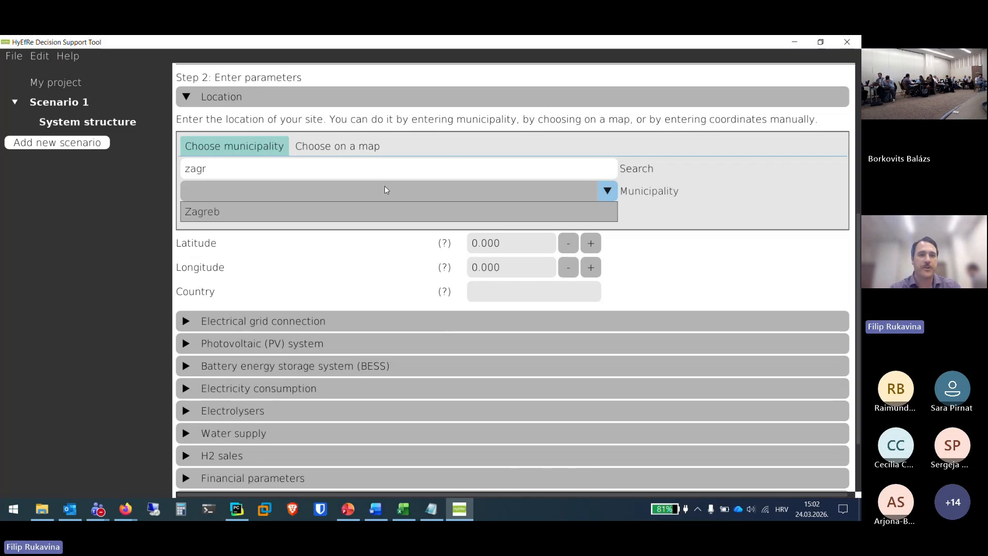
click(220, 216)
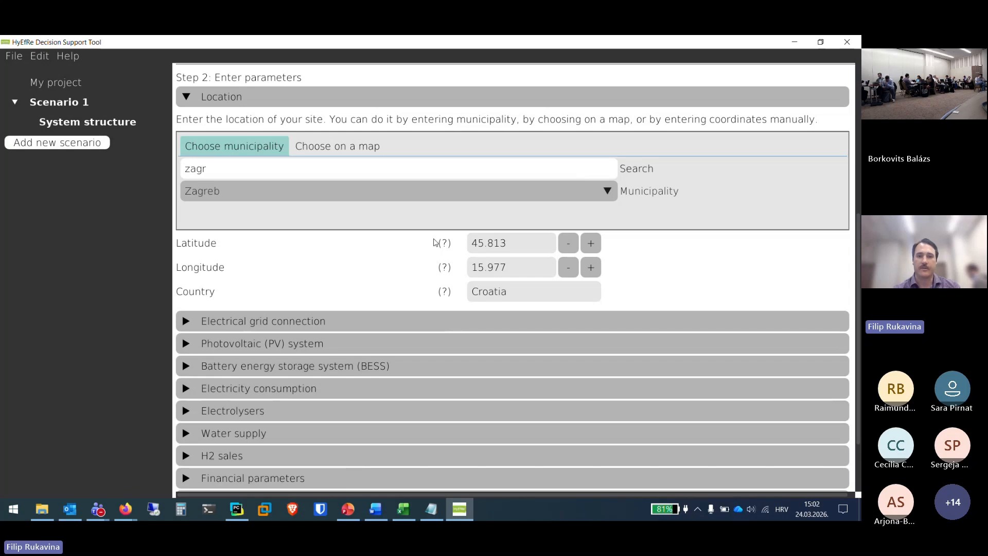
click(349, 149)
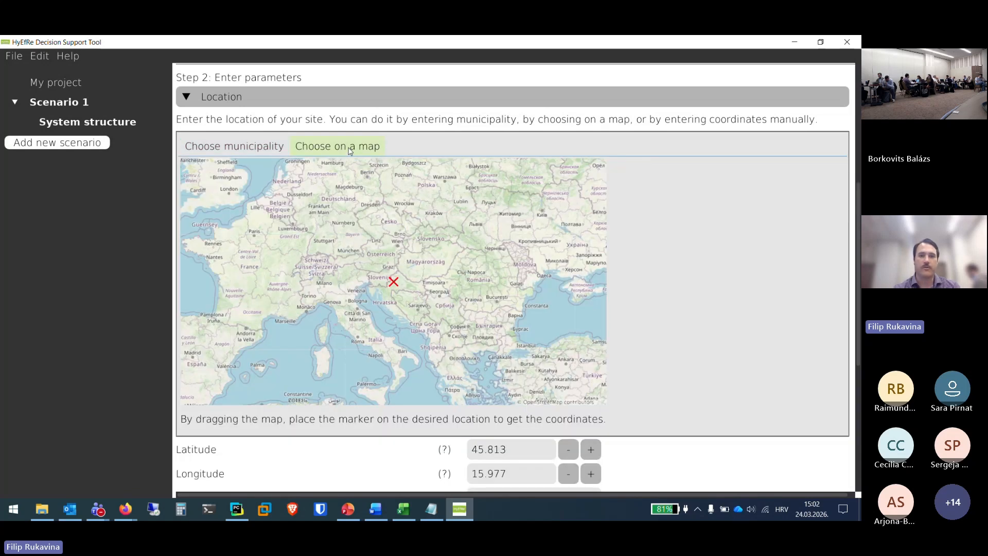
click(221, 146)
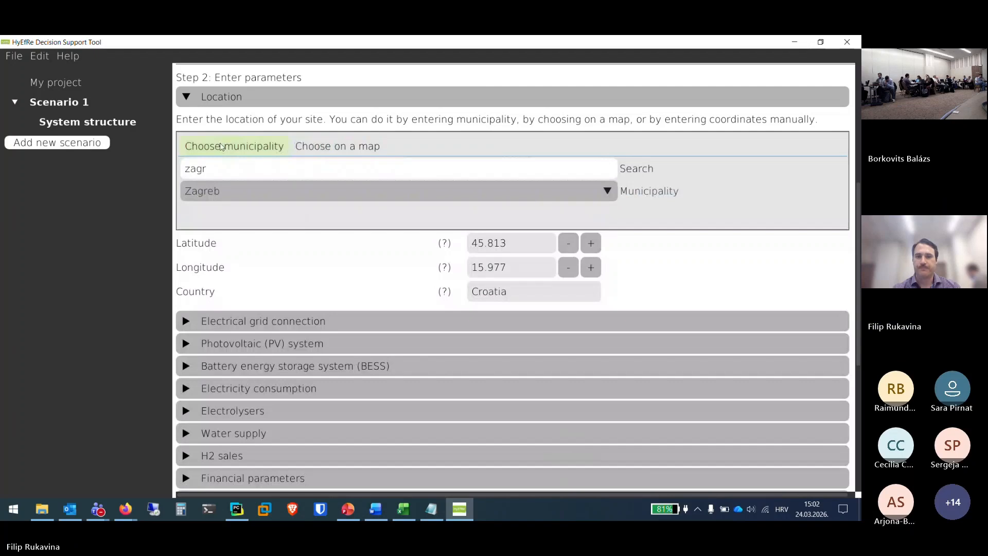
Load the grid connection's predefined values for Croatia, using the connection type SN - Bijeli - Zagreb.
scroll(267, 350, down, 3)
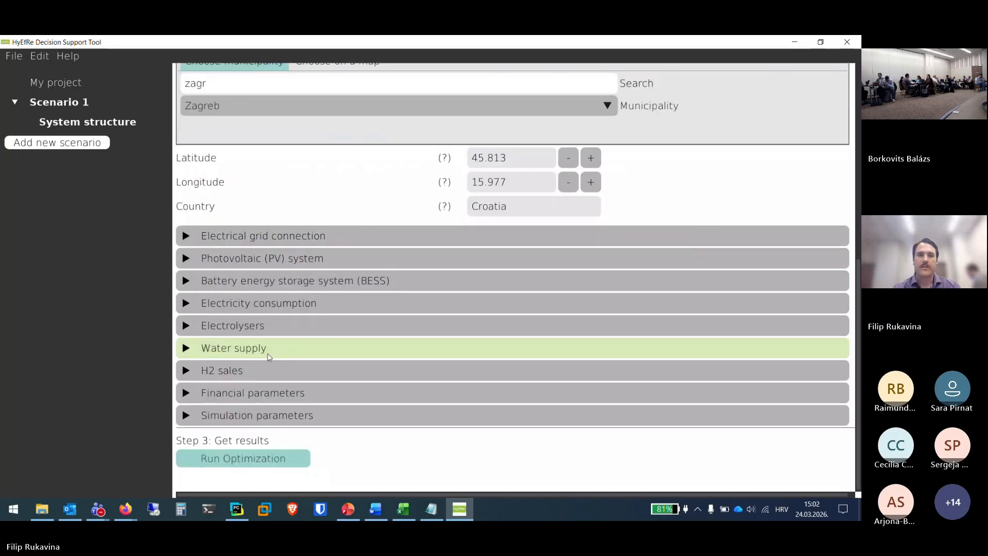
click(248, 239)
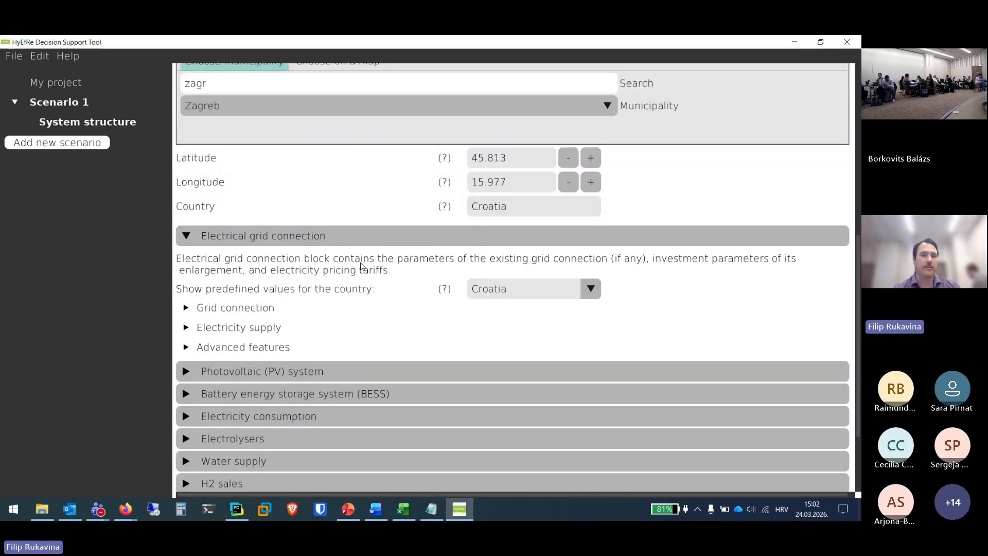
scroll(545, 258, down, 3)
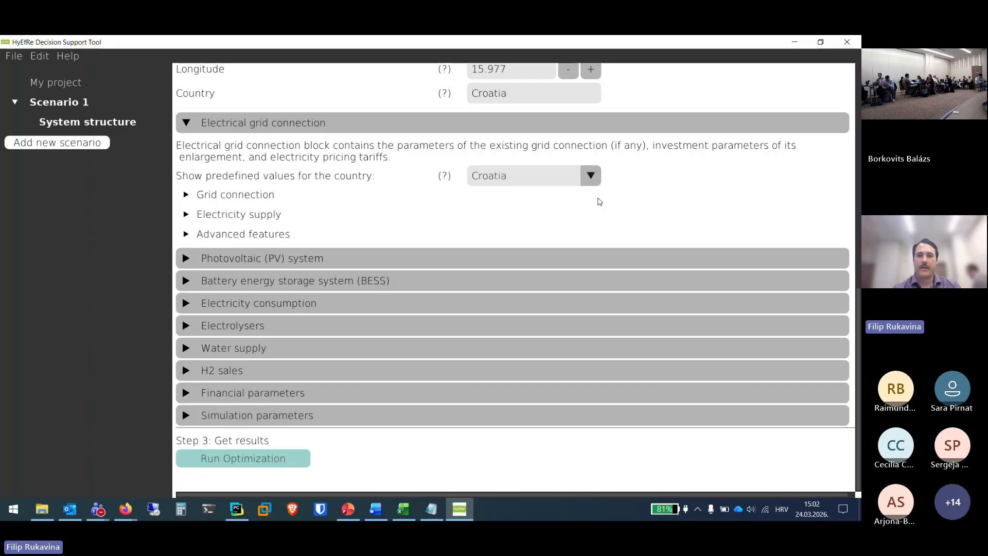
click(593, 178)
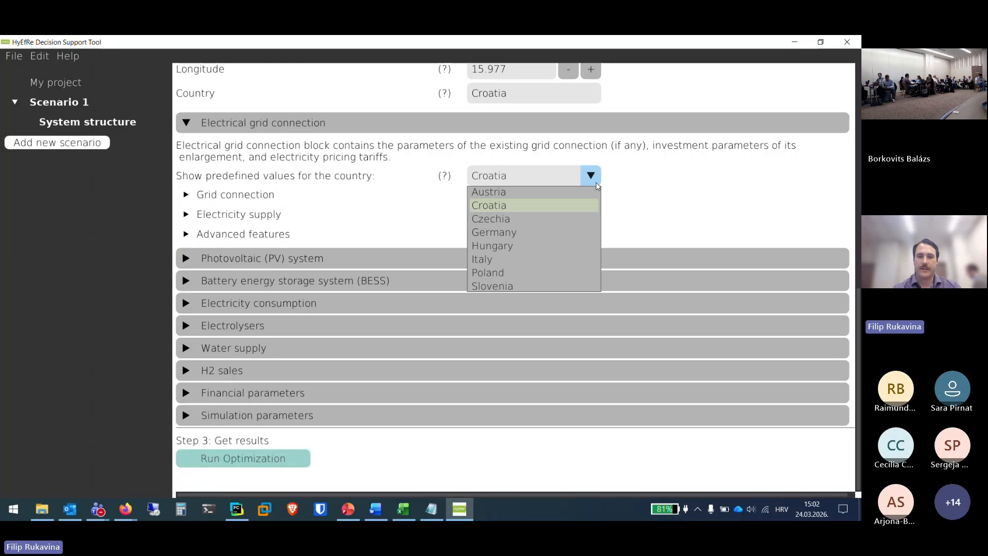
click(505, 205)
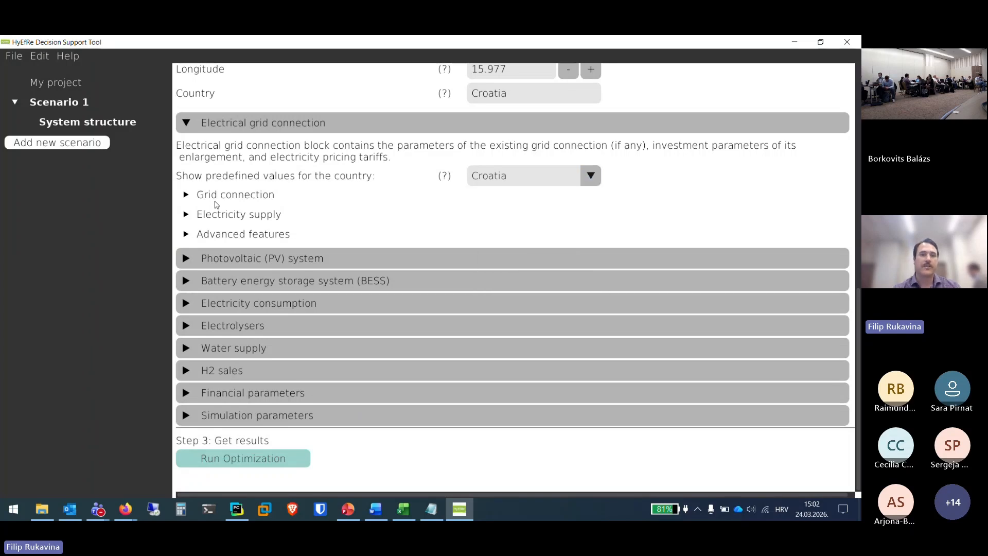
click(216, 196)
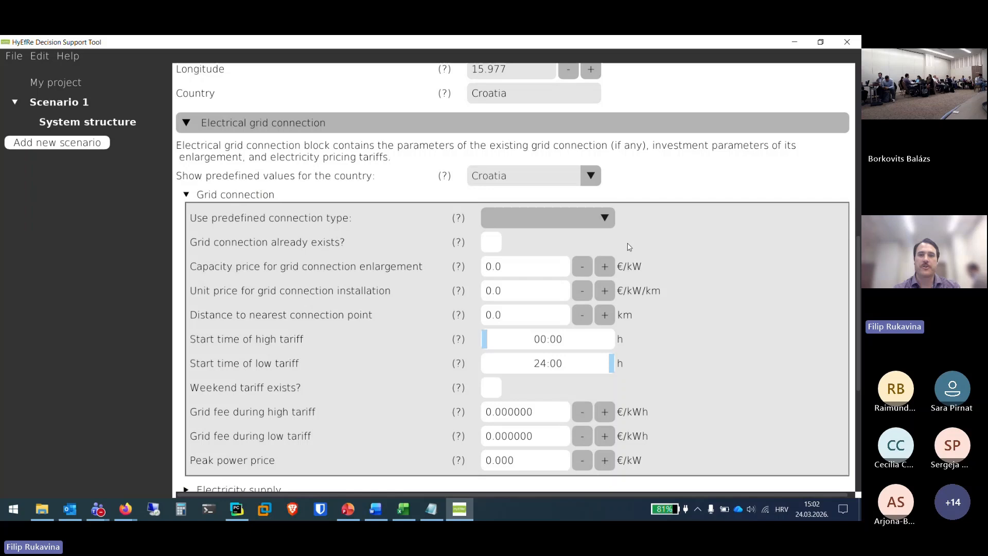
click(608, 220)
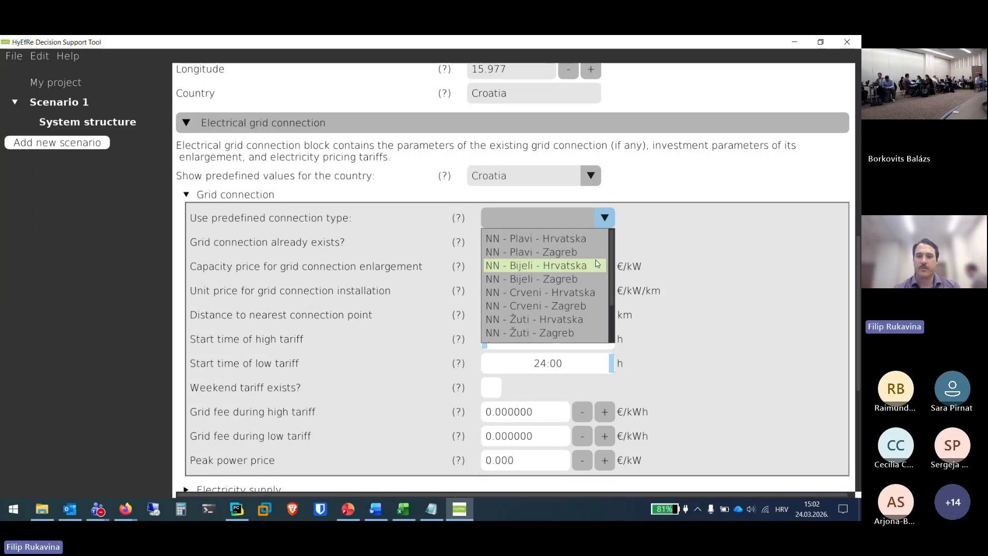
drag(610, 261, 609, 301)
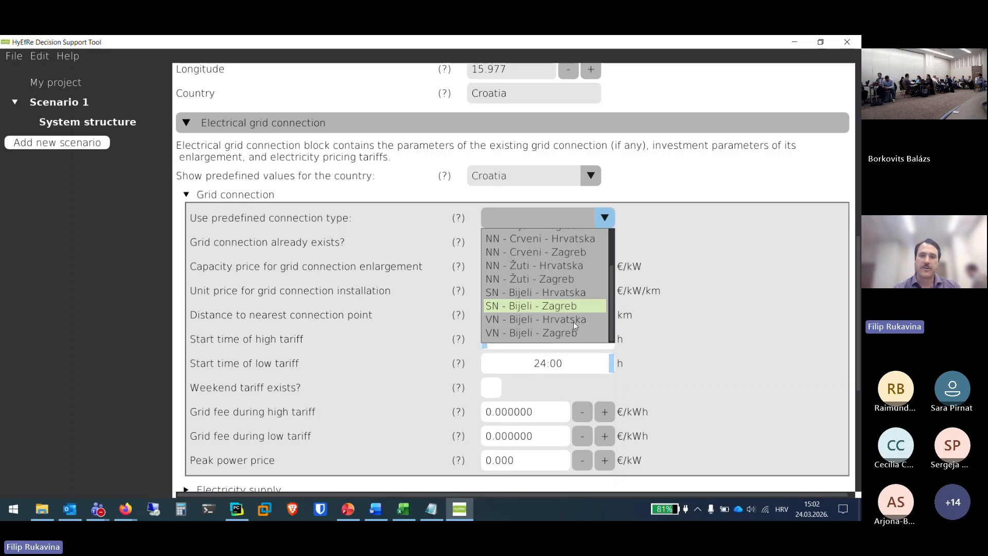
click(560, 306)
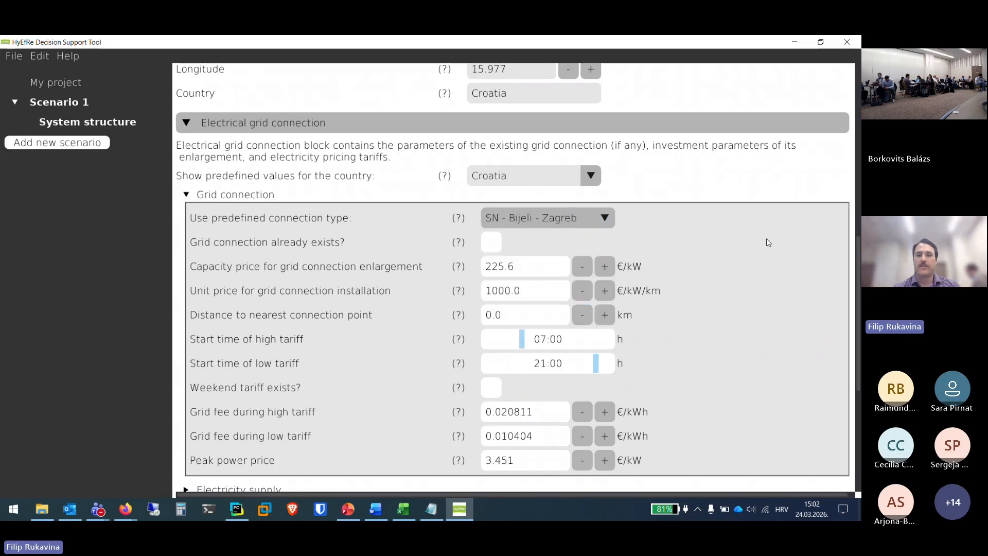
Mark the grid connection as already existing and set its existing connection size to 1000 kW.
scroll(769, 243, down, 2)
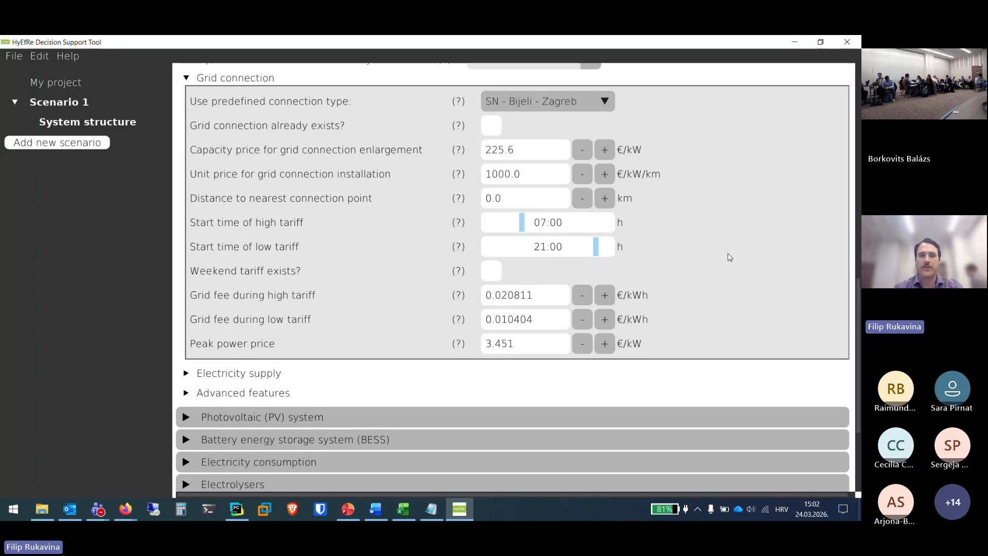
click(493, 132)
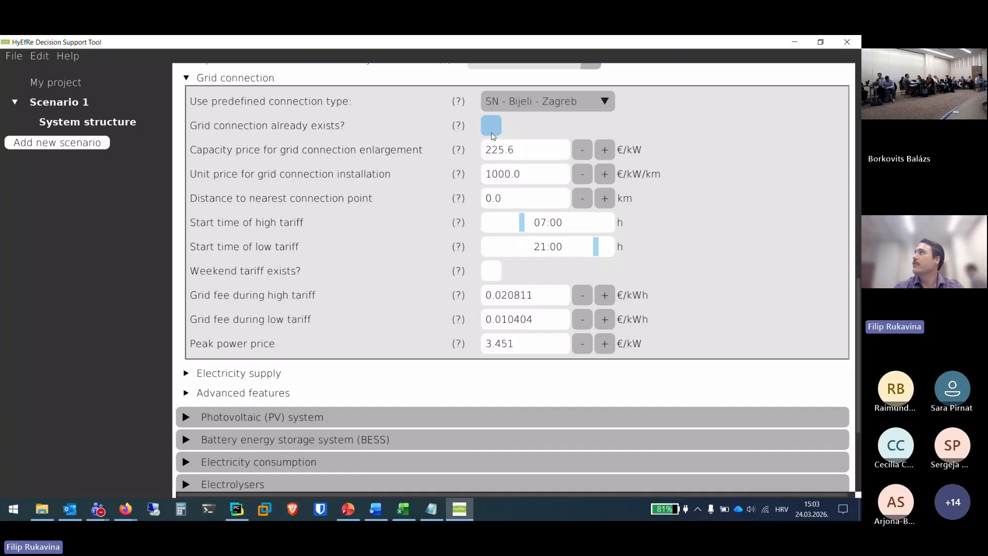
double_click(522, 149)
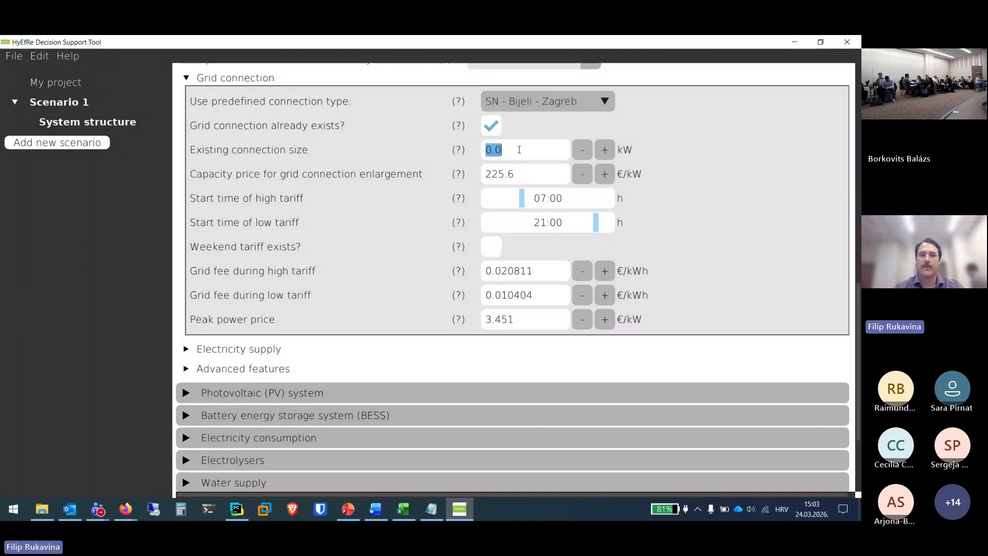
text(1000)
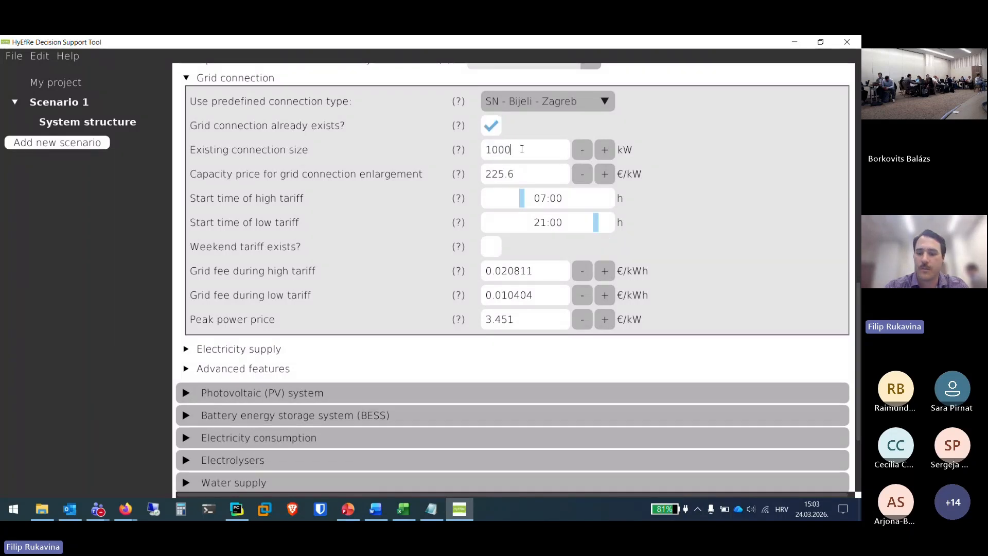
click(252, 80)
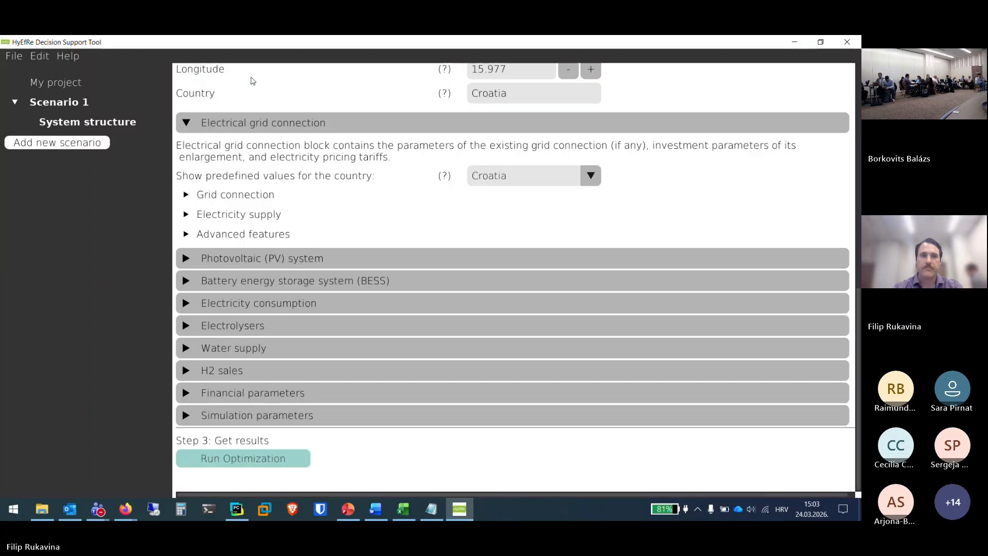
Import day-ahead_prices_CRO_2024_dimapp_ready.csv from the 2026 03 24 Pečuh folder as the electricity supply's custom price profile.
click(266, 217)
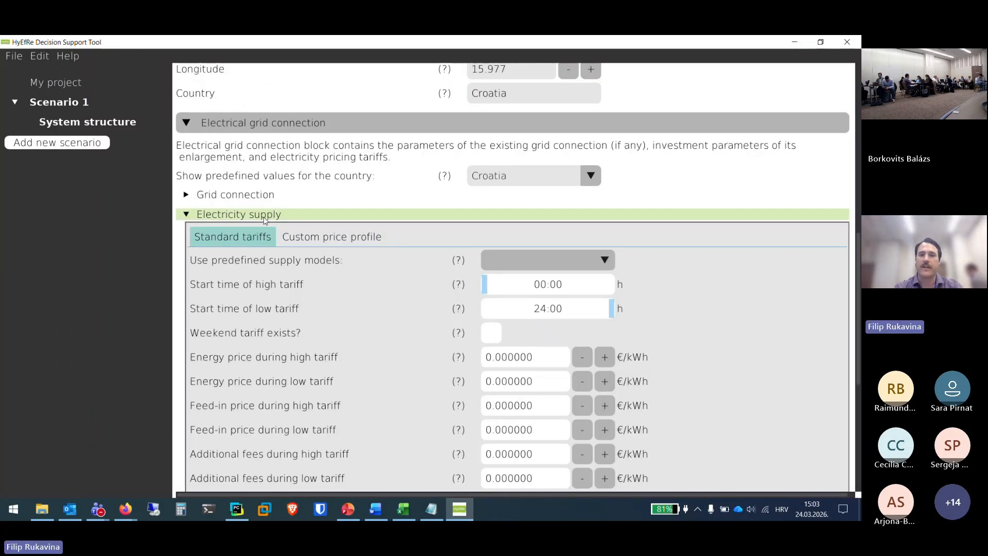
scroll(264, 218, down, 1)
scroll(265, 219, down, 1)
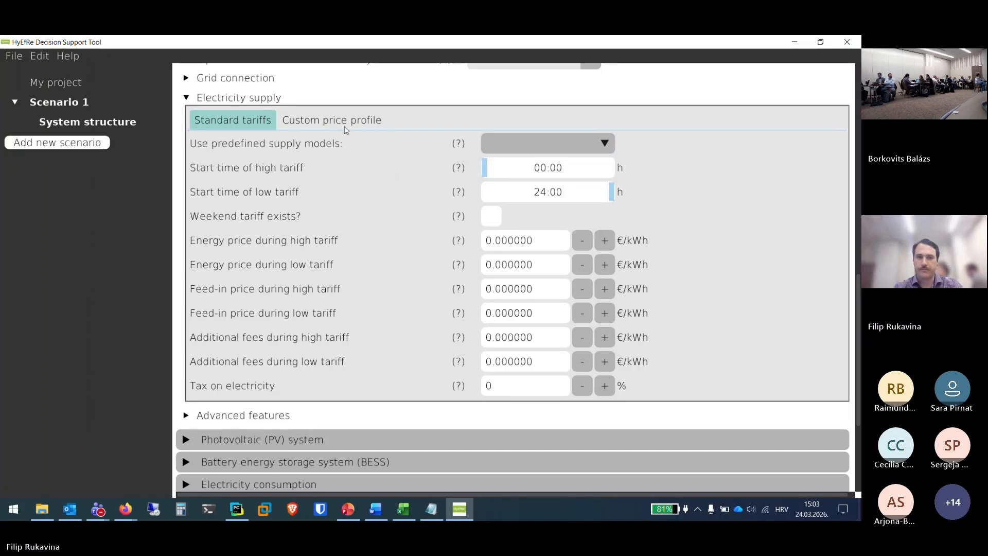
click(300, 124)
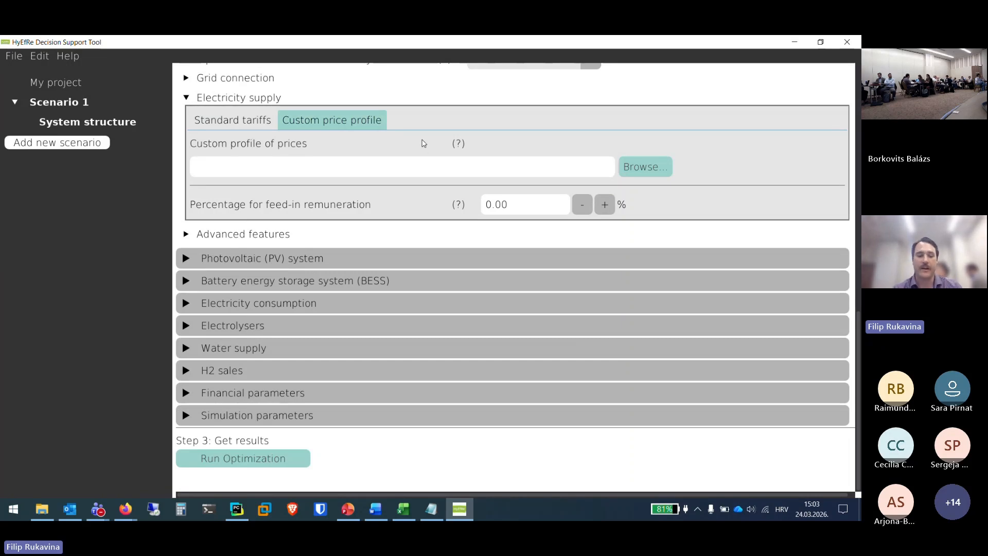
click(657, 176)
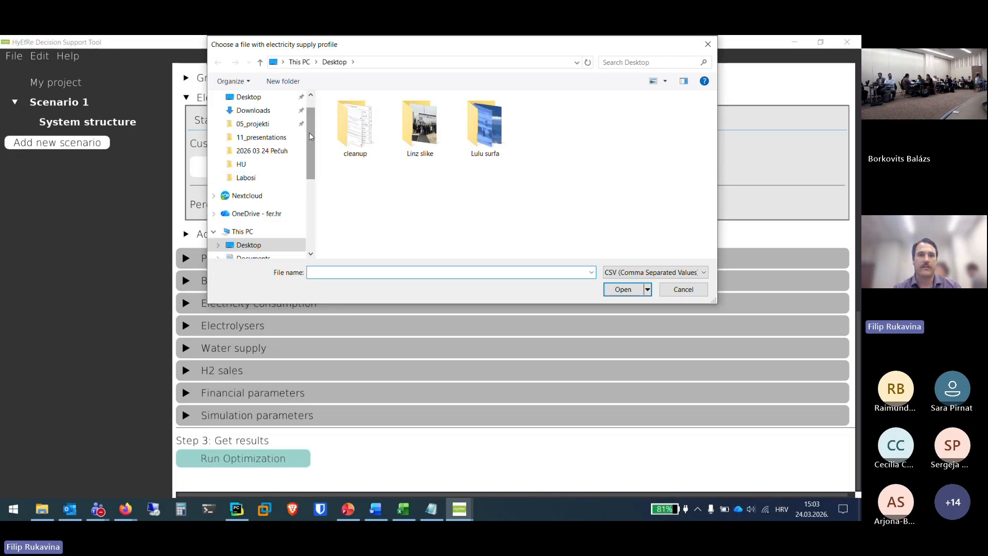
click(269, 164)
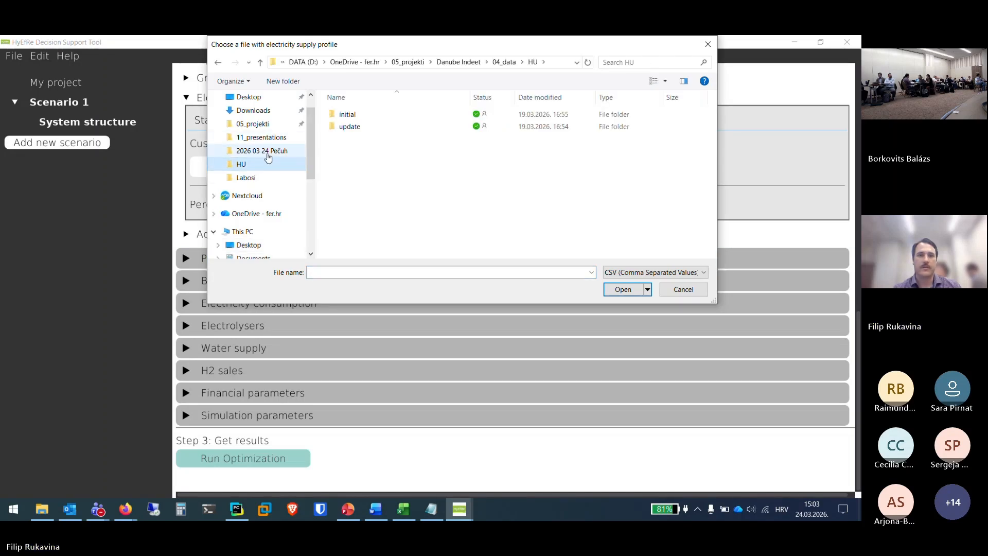
click(265, 152)
click(366, 115)
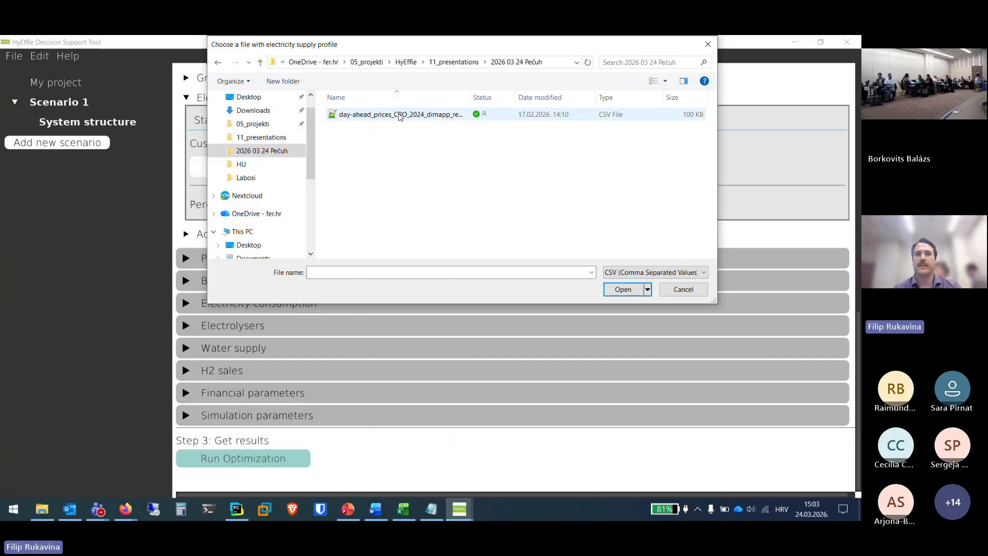
drag(470, 97, 548, 101)
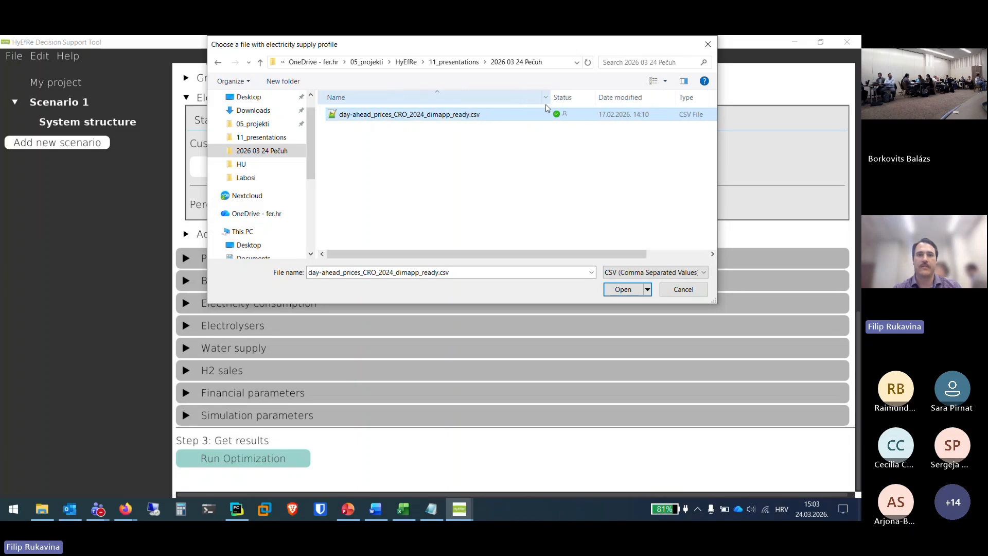
click(621, 290)
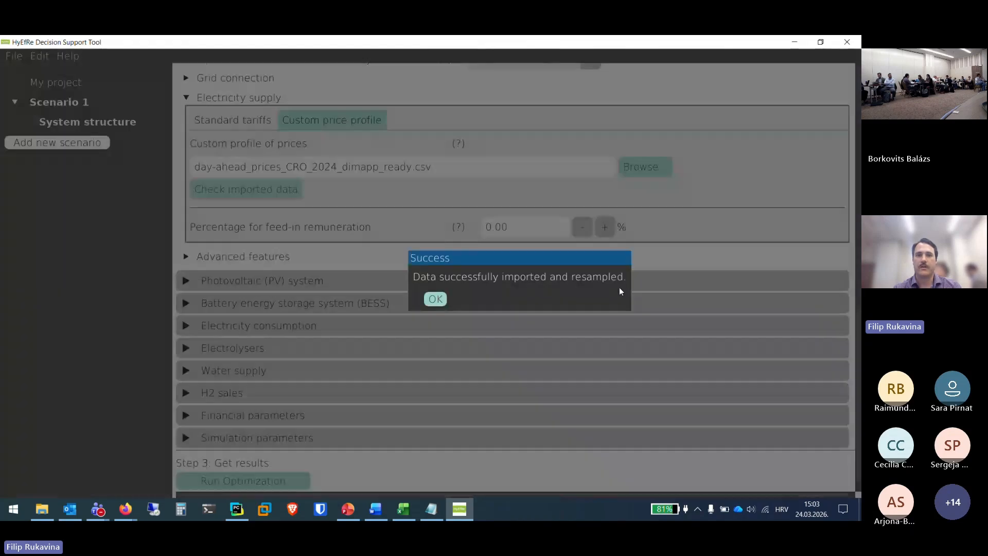
click(444, 305)
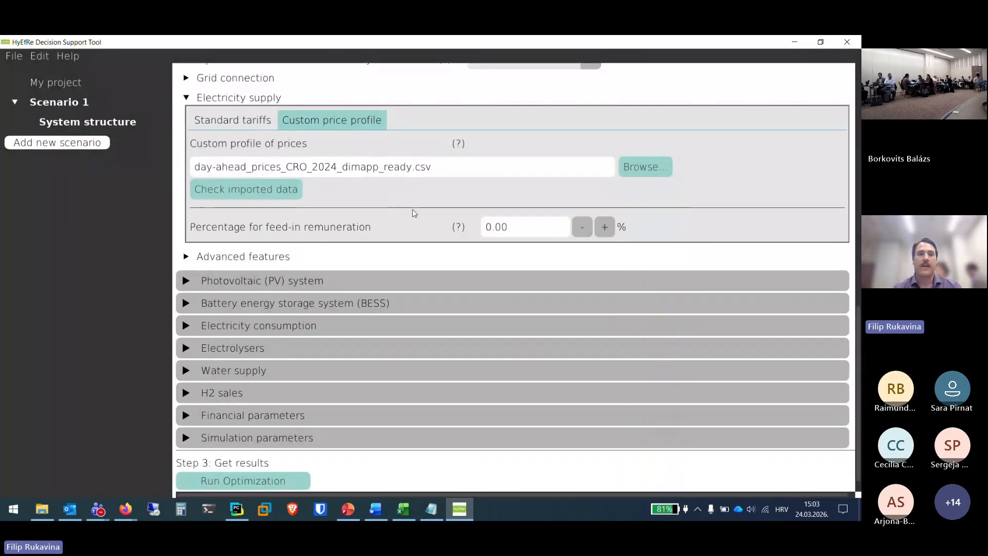
Examine the chart of the imported electricity prices over the year and close it.
click(255, 195)
drag(497, 443, 470, 358)
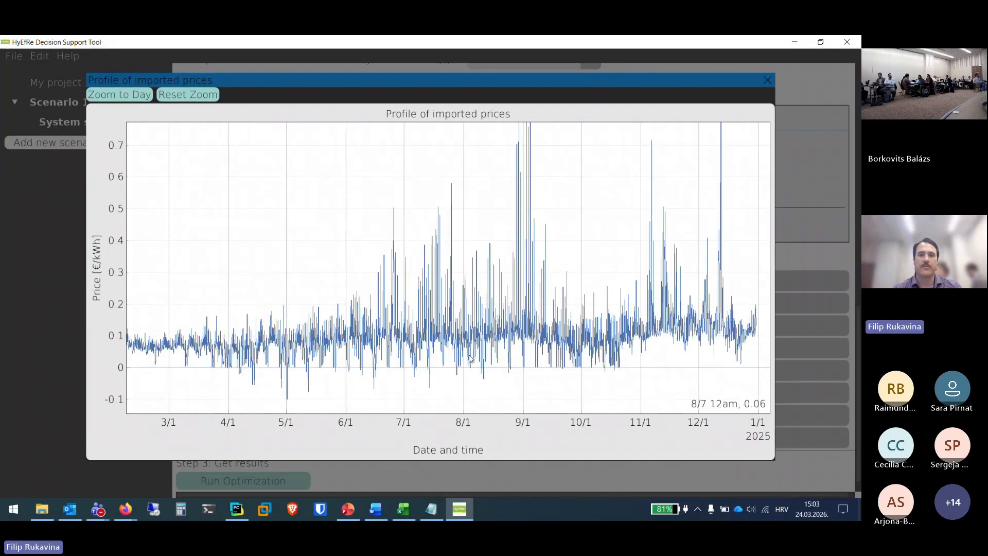
scroll(469, 357, up, 2)
scroll(462, 361, down, 2)
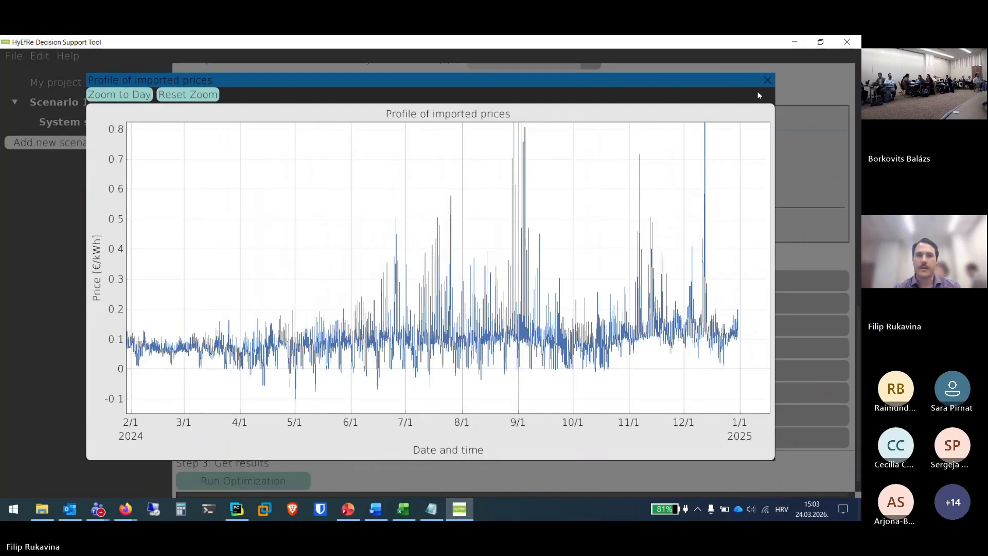
click(767, 79)
Add a new array named Field to the photovoltaic (PV) system.
scroll(731, 250, down, 1)
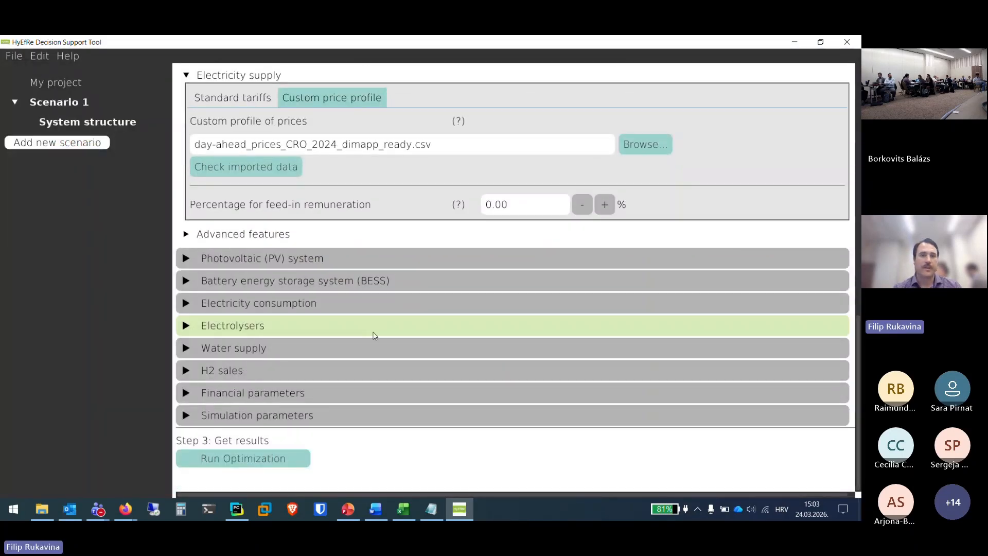
click(367, 260)
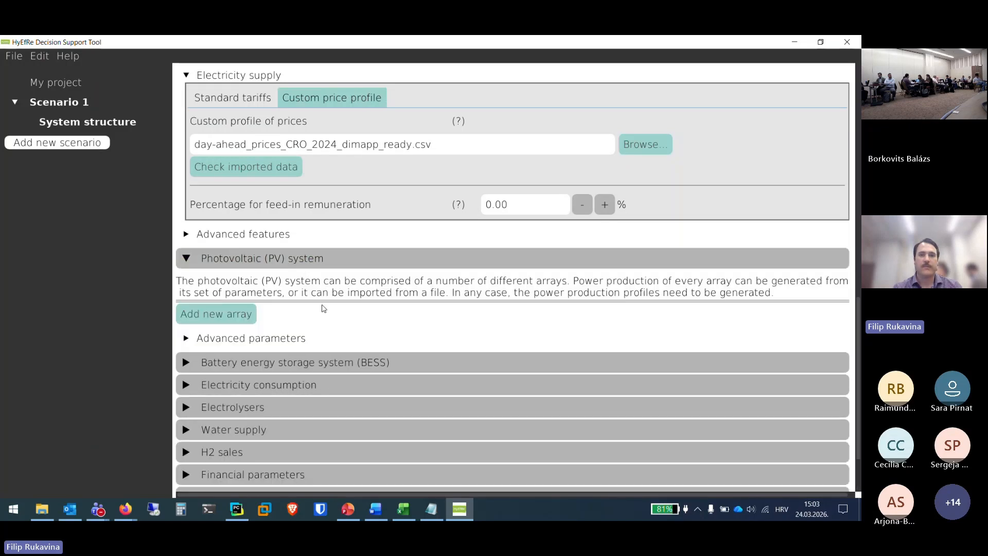
scroll(323, 308, down, 3)
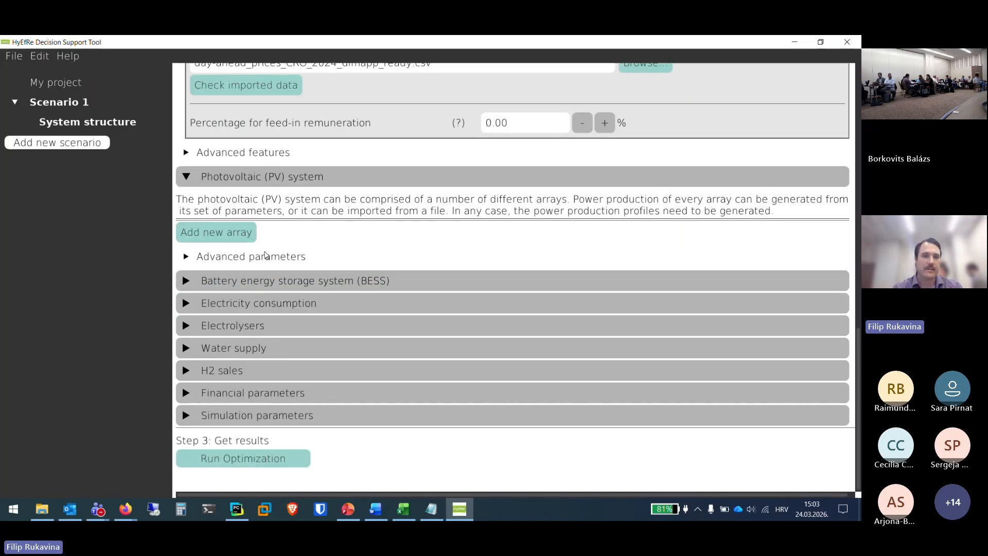
click(246, 241)
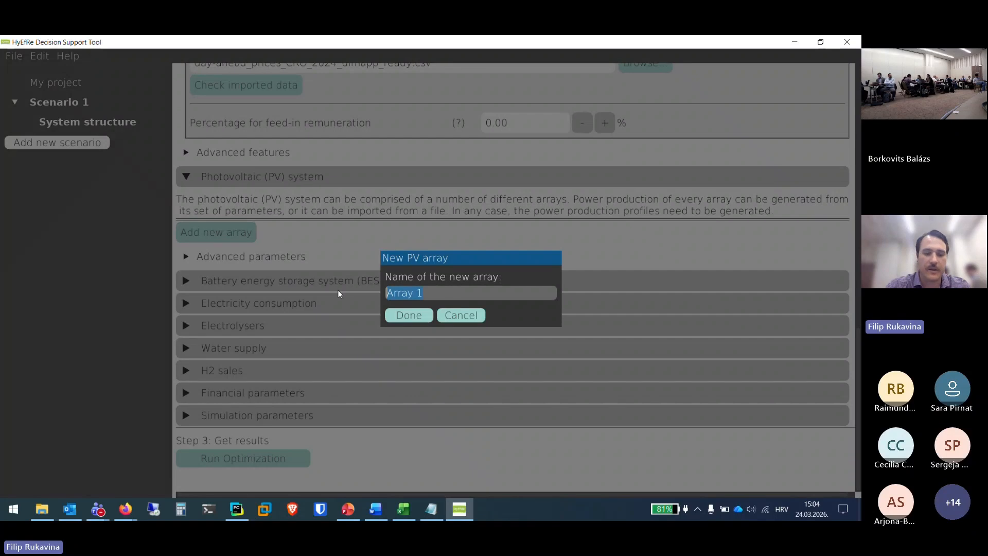
text(Field)
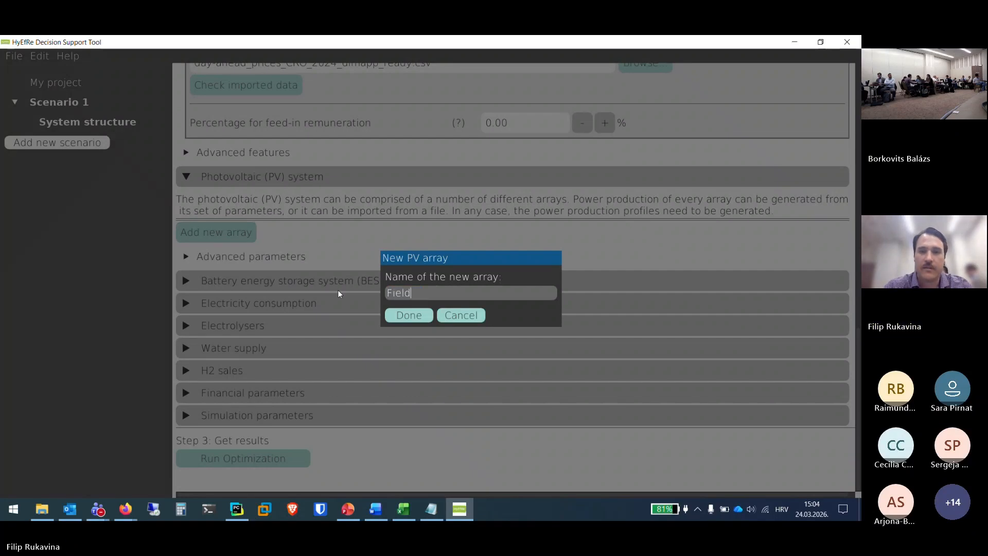
click(419, 315)
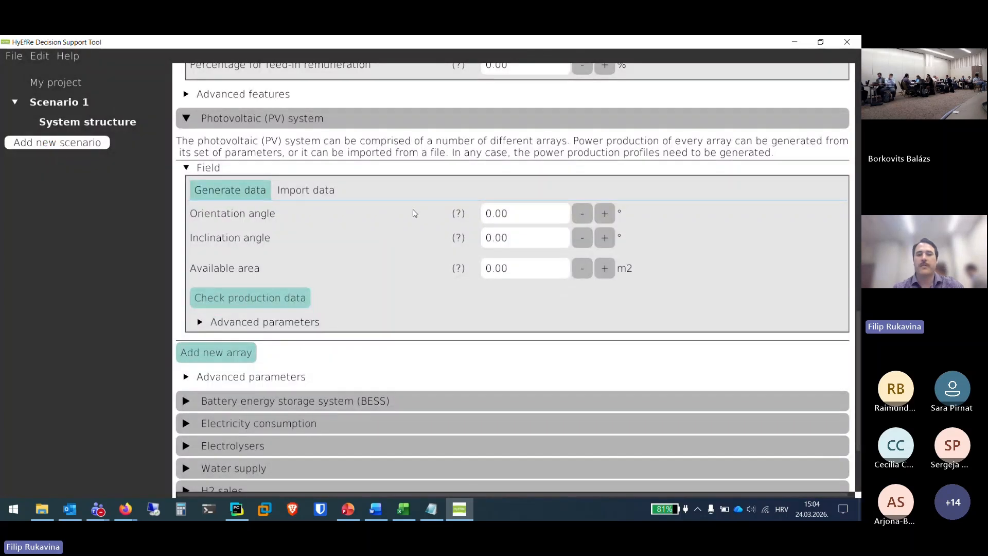
Set the Field array's inclination angle to 30° and its available area to 30000 m2.
click(534, 216)
click(529, 244)
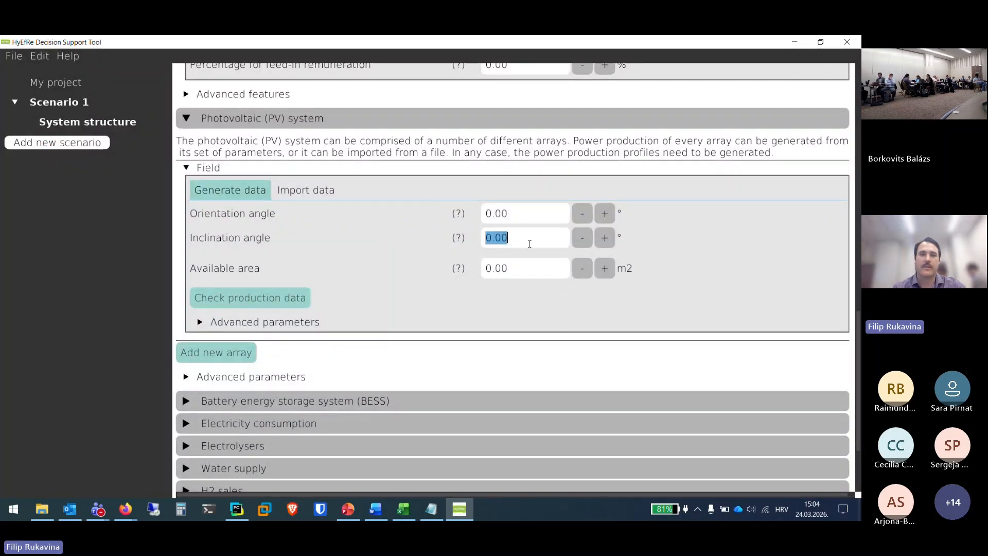
text(30.00)
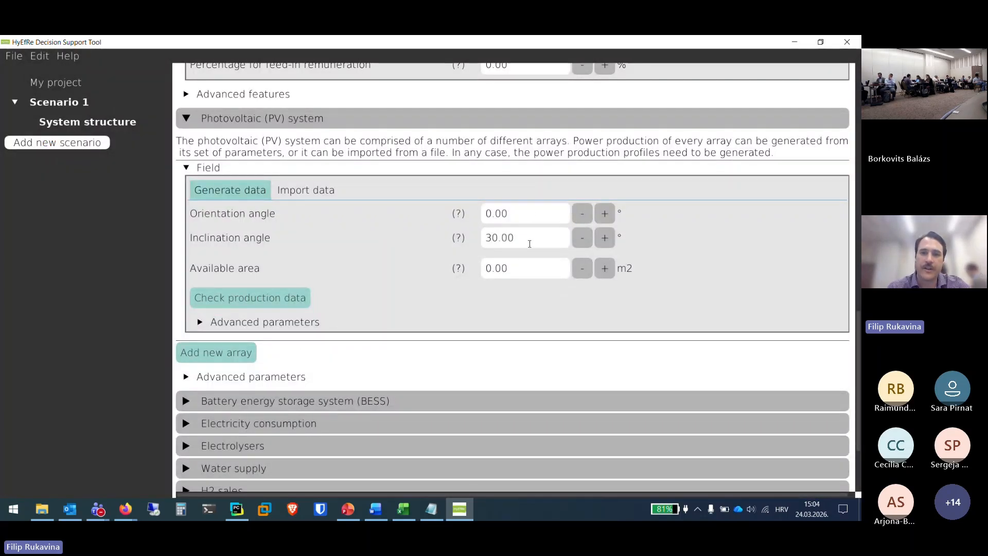
click(530, 269)
text(30)
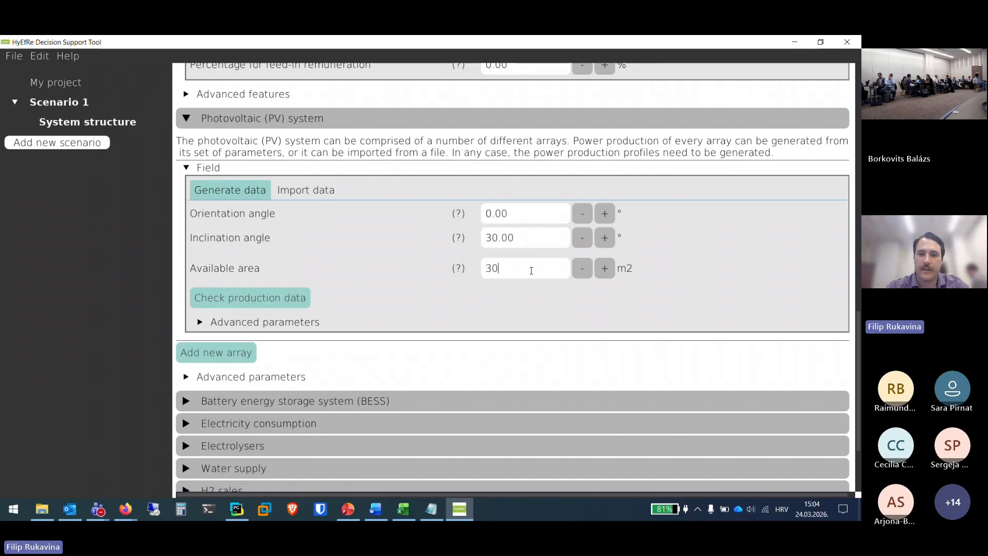
text(000)
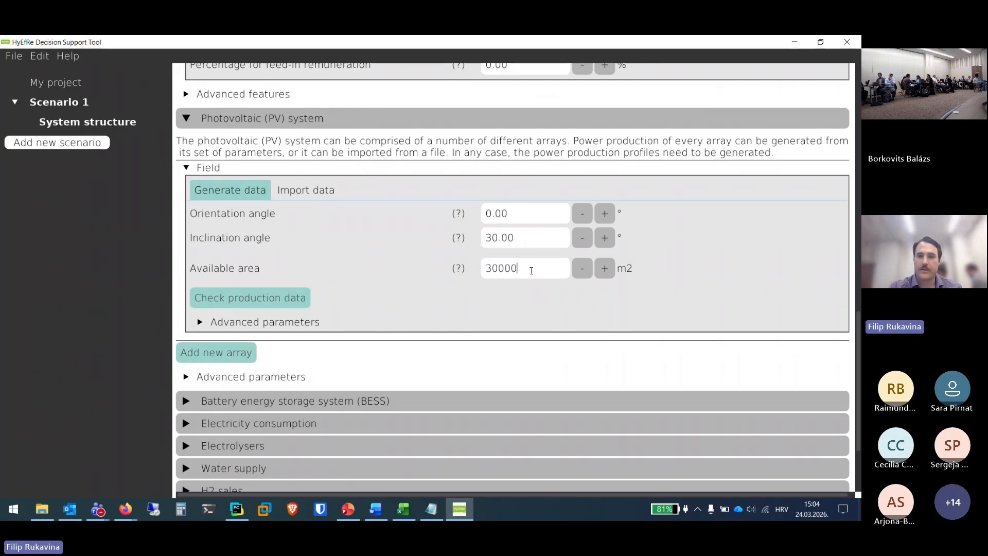
text(.00)
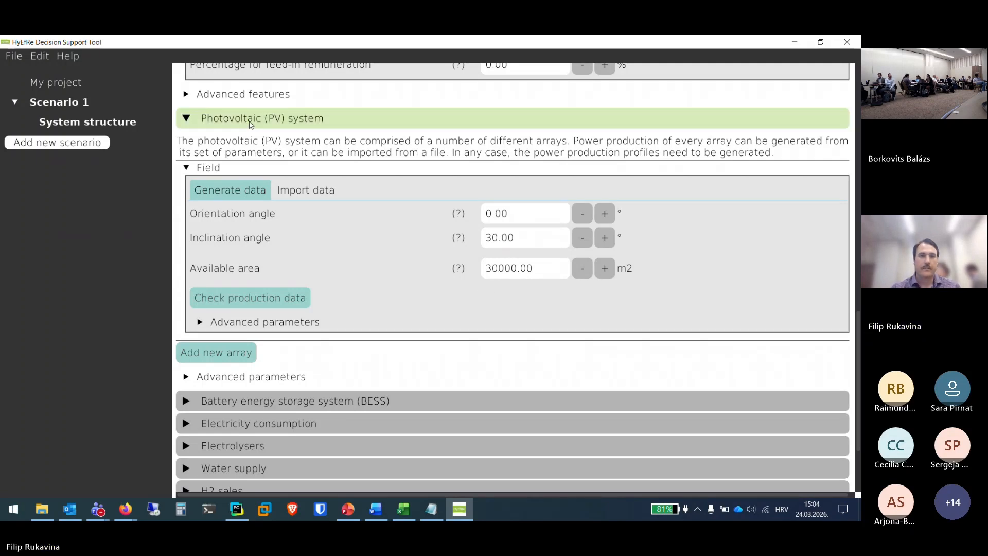
Examine the advanced parameters of the battery energy storage system (BESS) and the PV system, and collapse them again.
scroll(403, 283, down, 3)
click(404, 282)
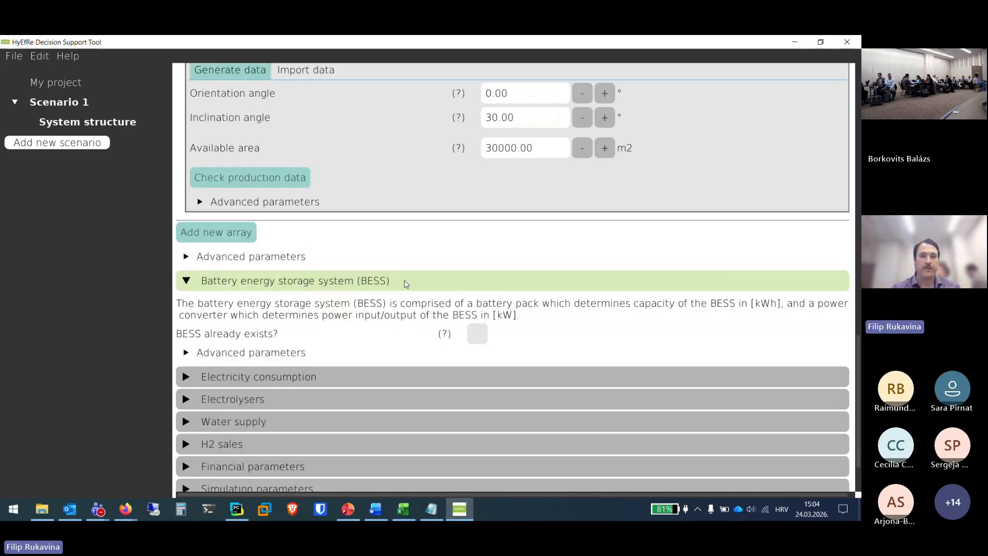
click(261, 352)
scroll(261, 353, down, 4)
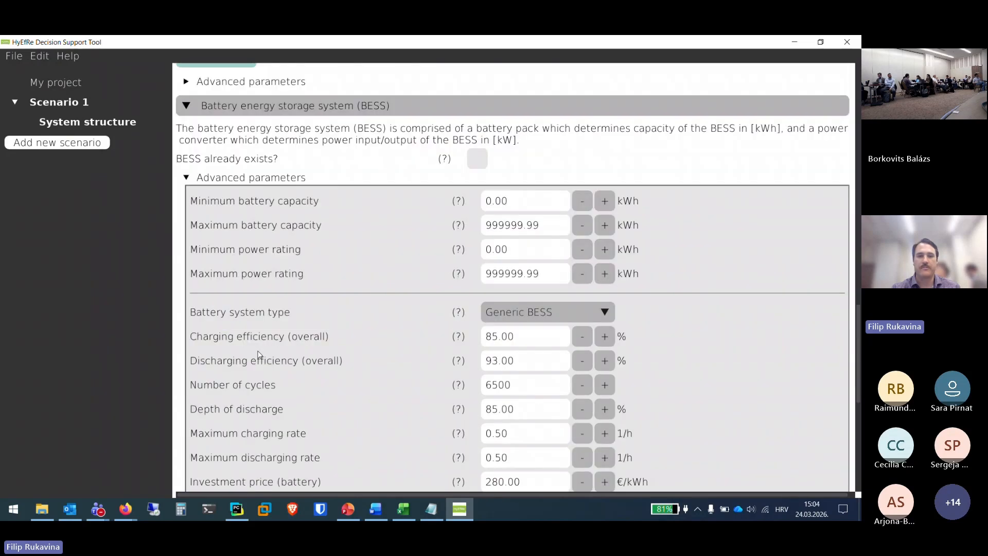
click(262, 179)
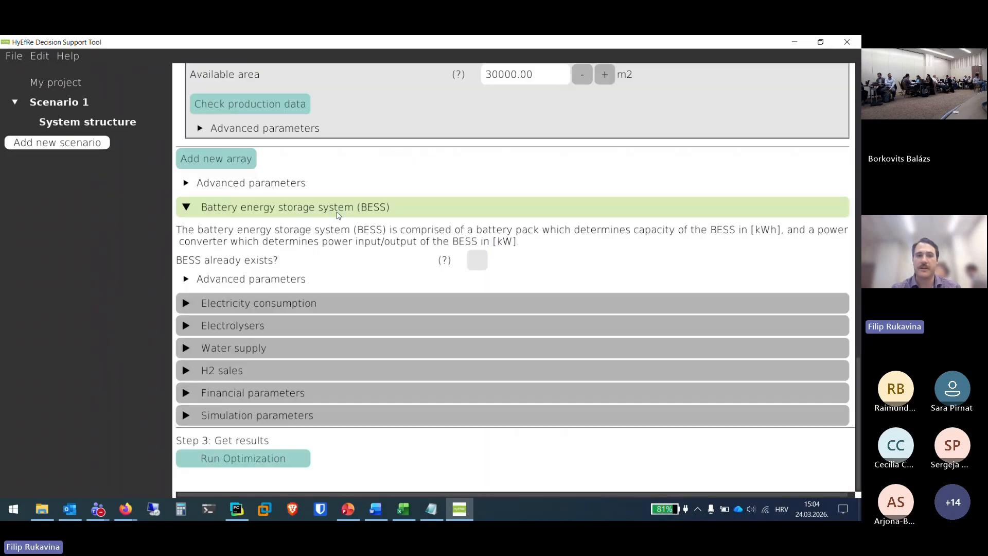
click(328, 206)
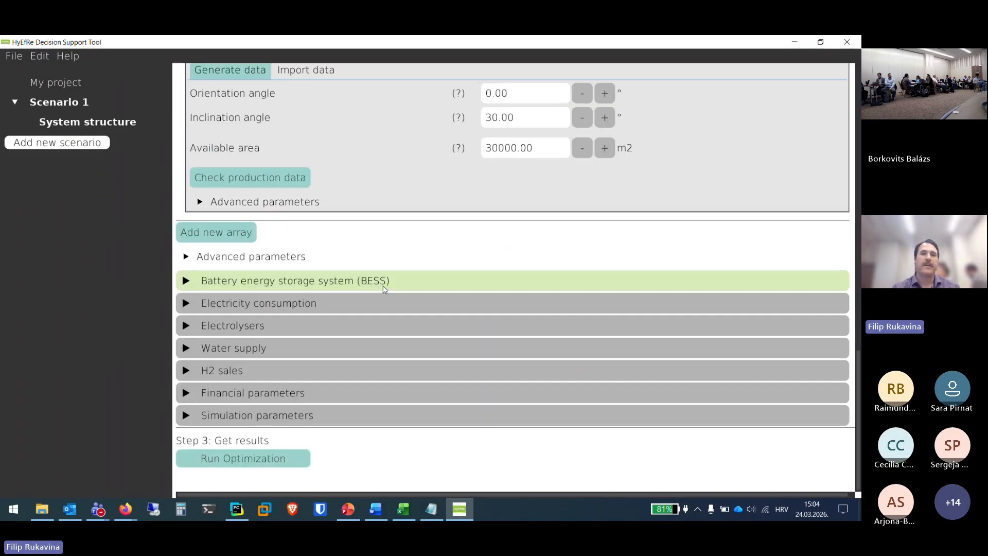
scroll(382, 304, up, 3)
scroll(397, 342, down, 3)
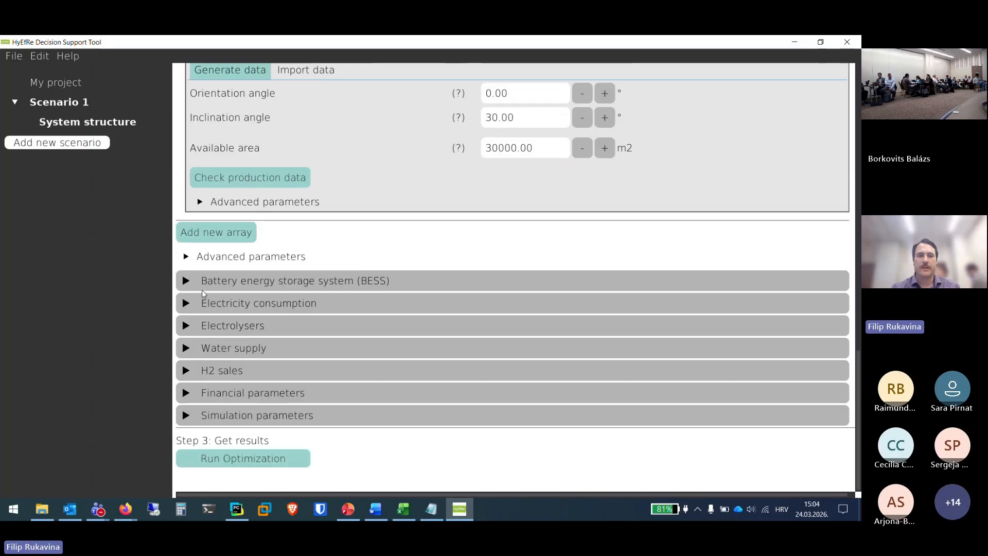
click(247, 257)
click(329, 261)
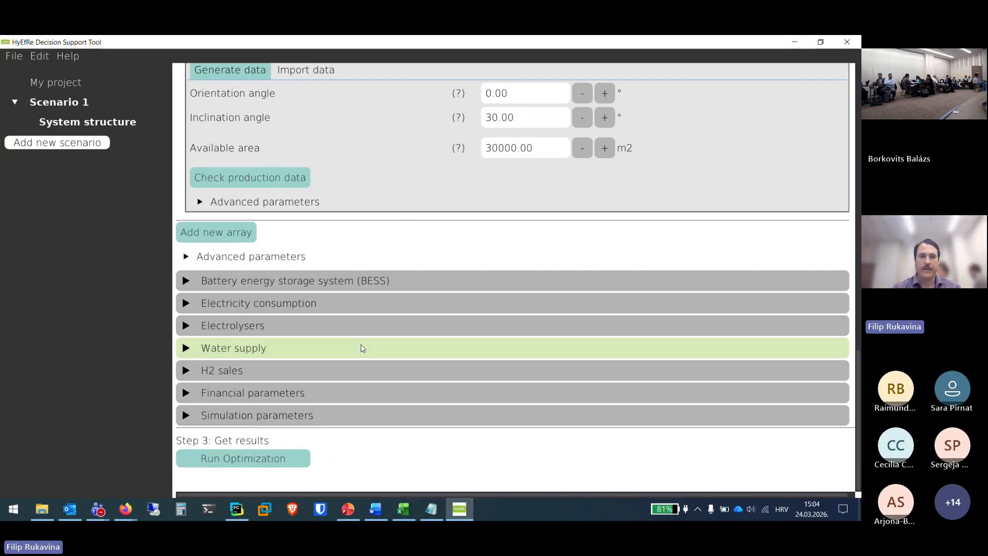
Add a new electricity consumer named Industry to the electricity consumption block.
click(353, 300)
scroll(360, 334, down, 2)
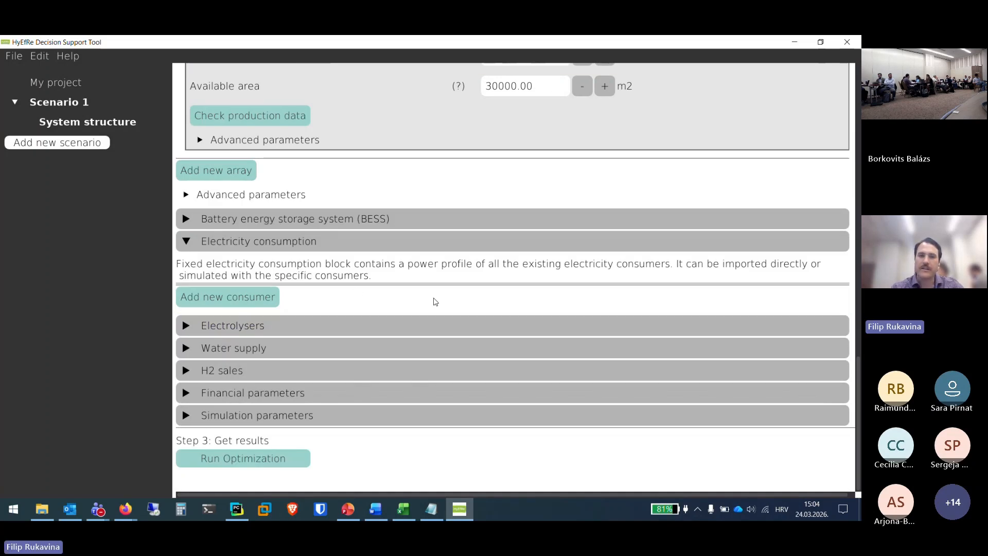
click(219, 299)
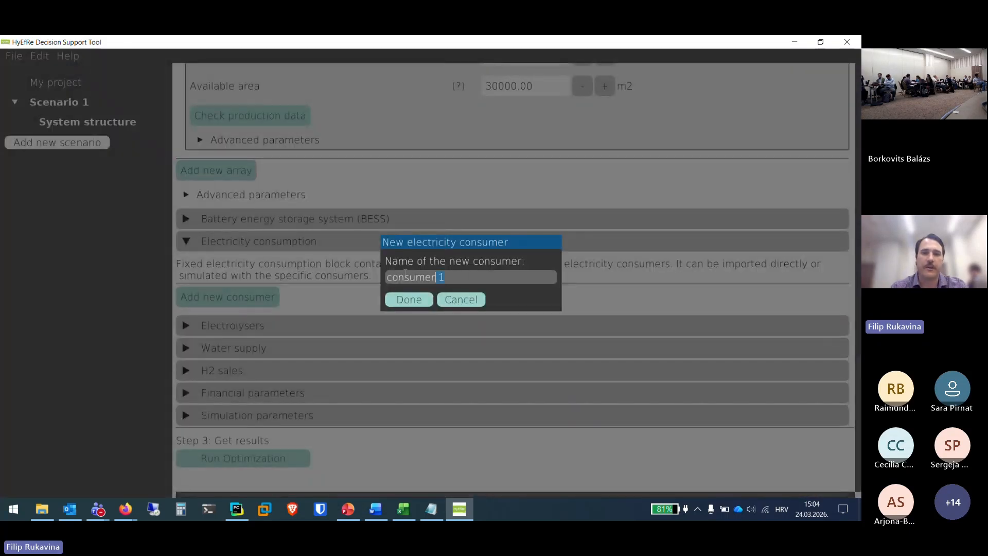
drag(405, 274, 333, 277)
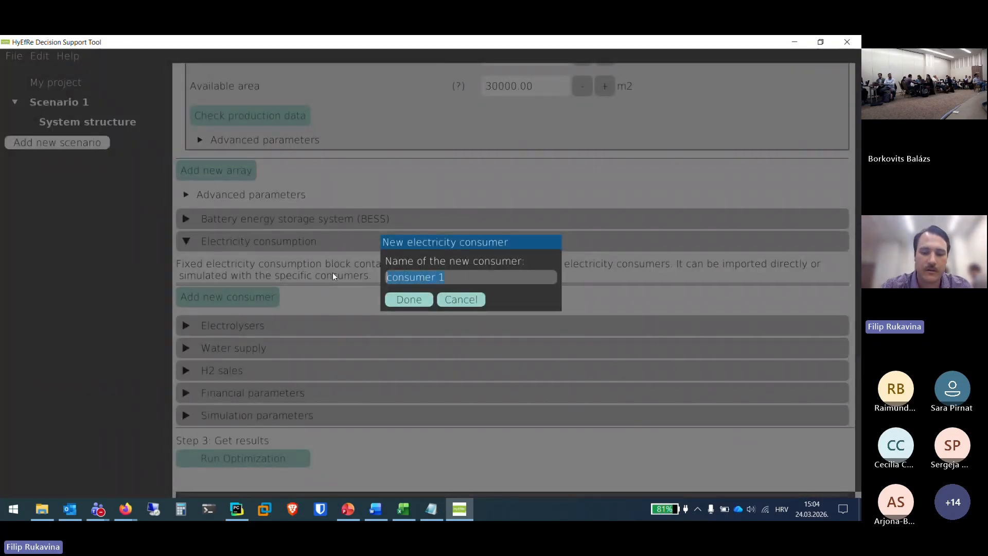
text(Industry)
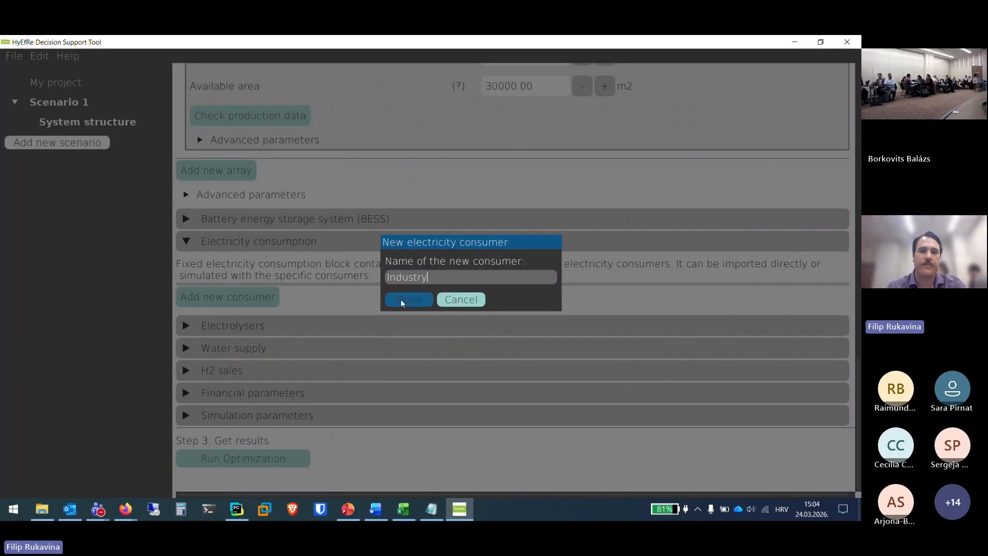
click(403, 300)
Set Industry's generated consumption to building type Warehouse with 3200 MWh annually, and check its consumption chart.
scroll(403, 303, down, 3)
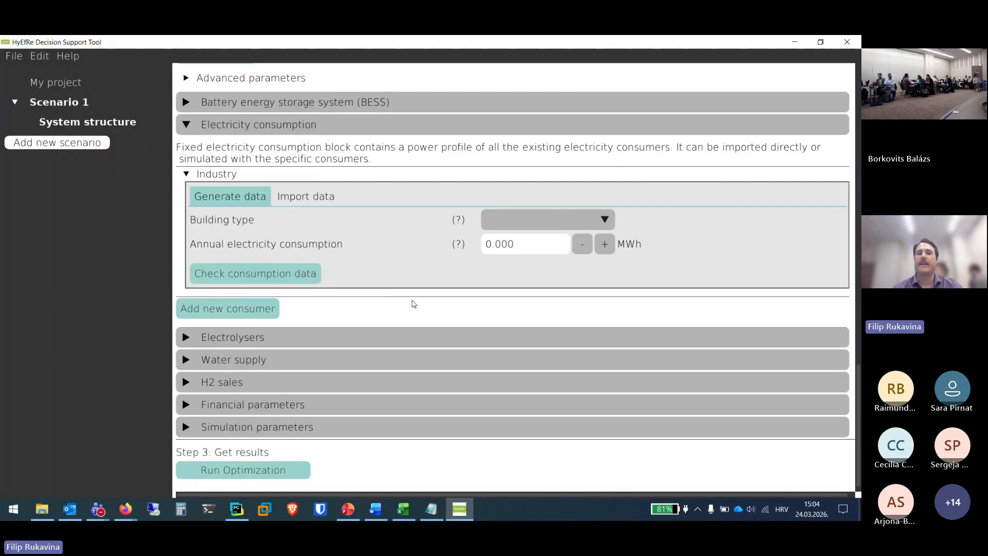
click(317, 201)
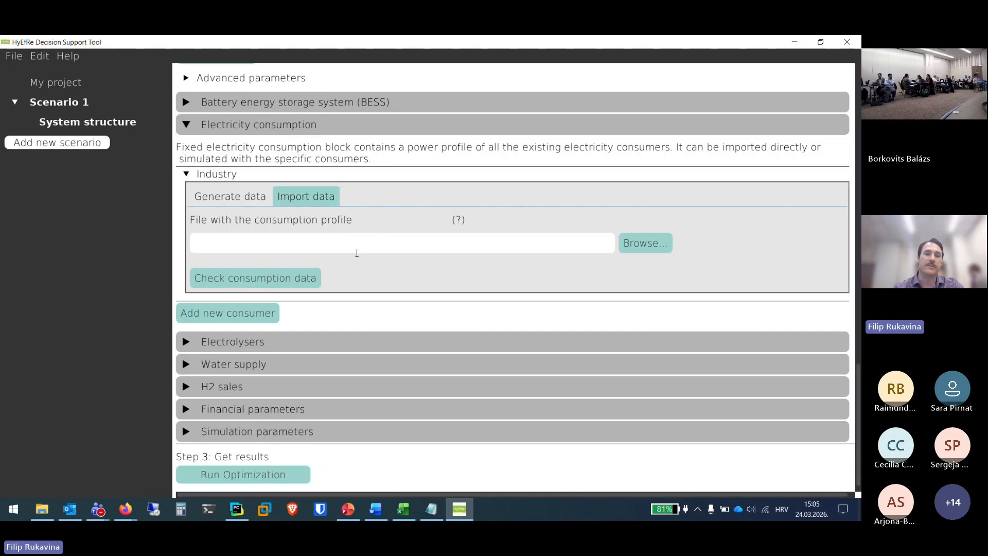
click(225, 200)
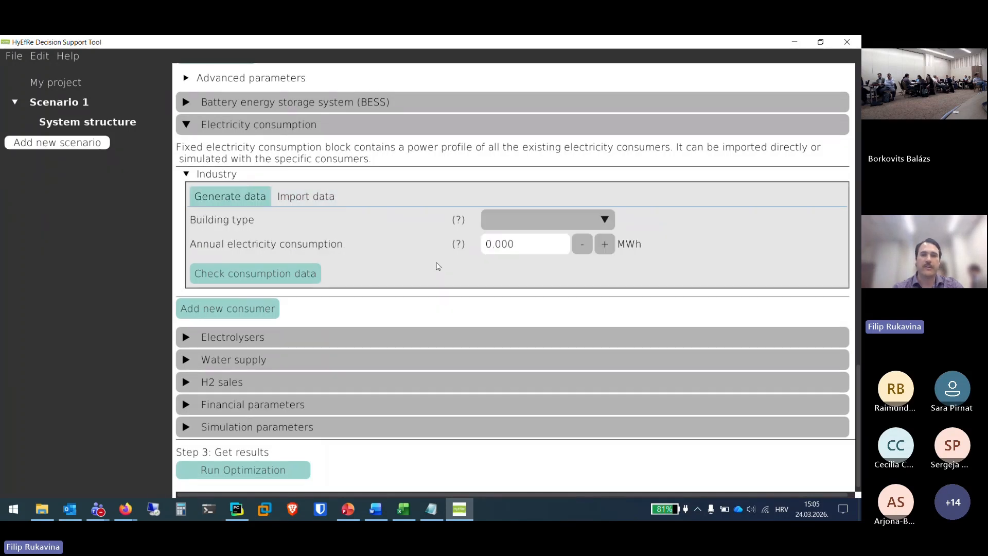
click(610, 222)
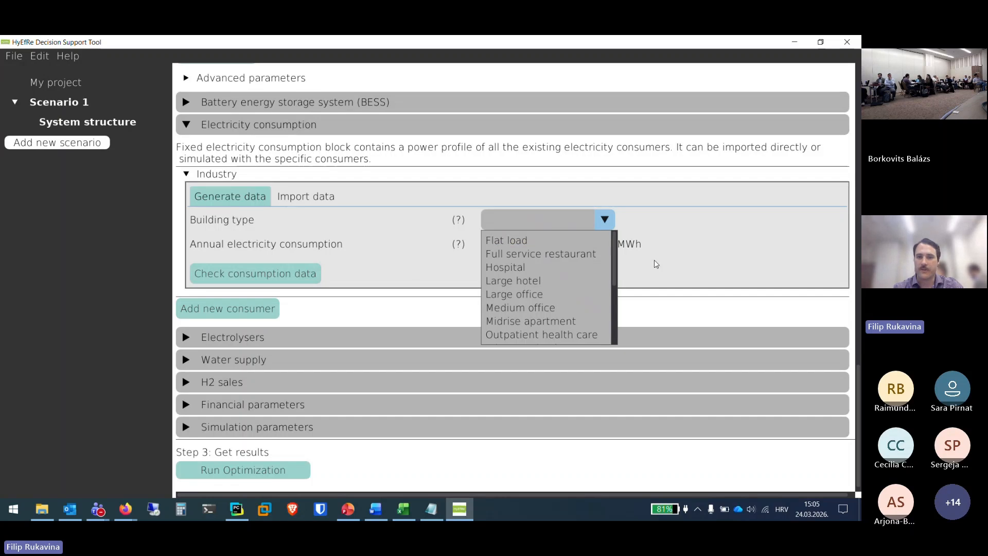
drag(614, 250, 613, 305)
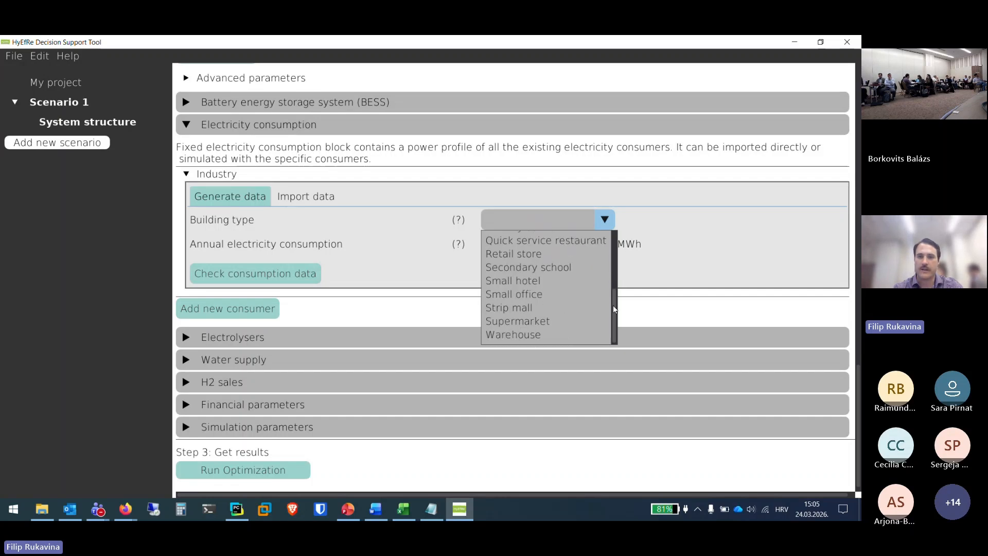
click(548, 333)
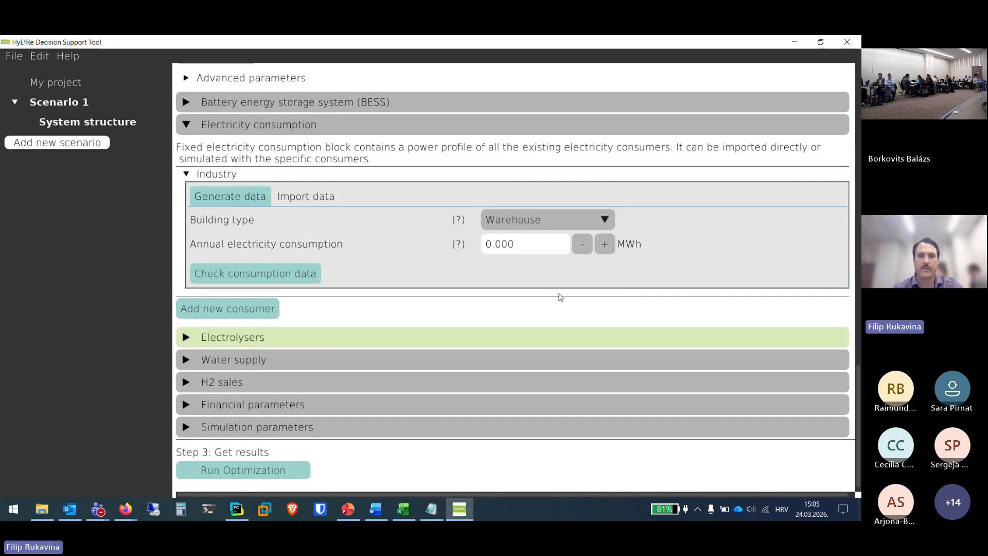
double_click(531, 239)
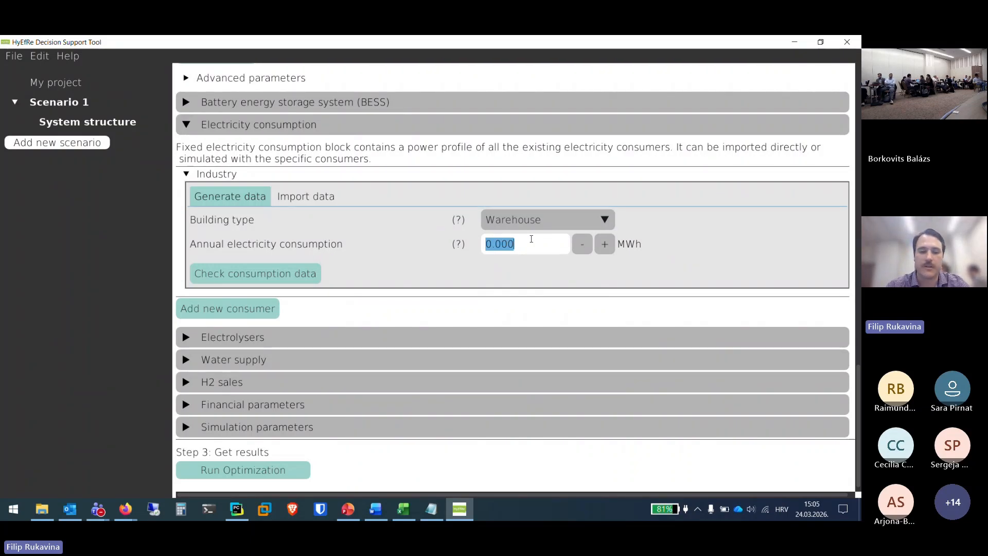
text(00)
key(Return)
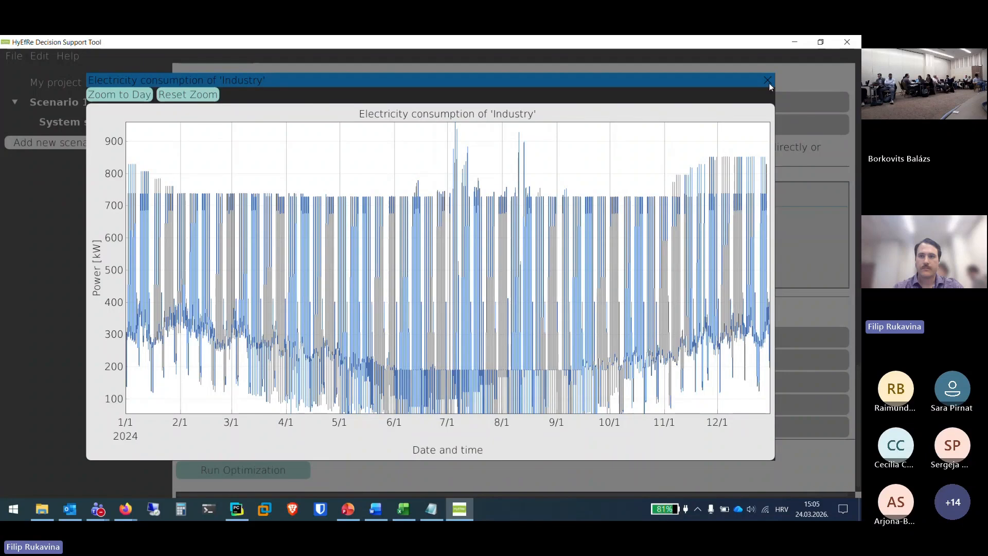
click(768, 81)
Add a new electrolyser and set its type to the Generic PEM electrolyser from the catalogue.
scroll(404, 260, down, 1)
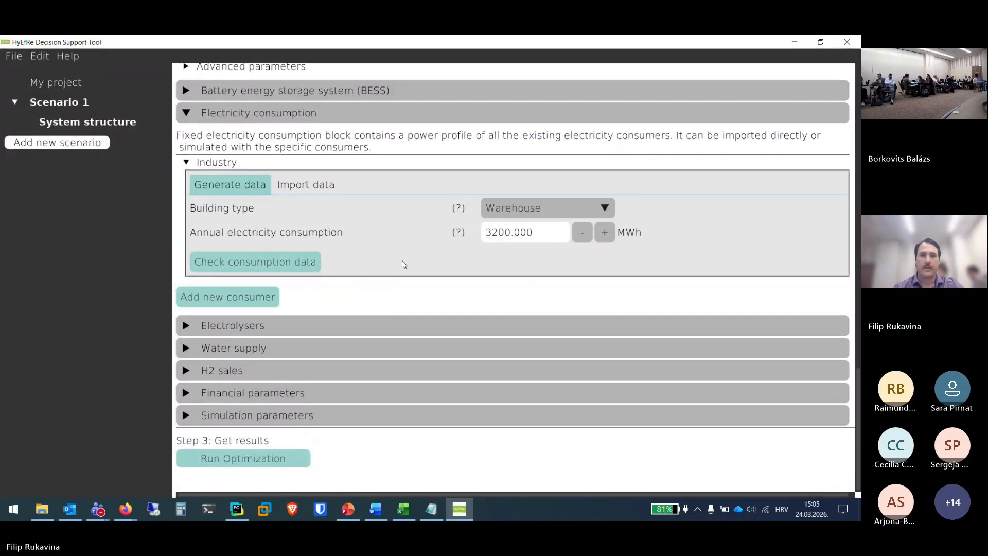
click(312, 325)
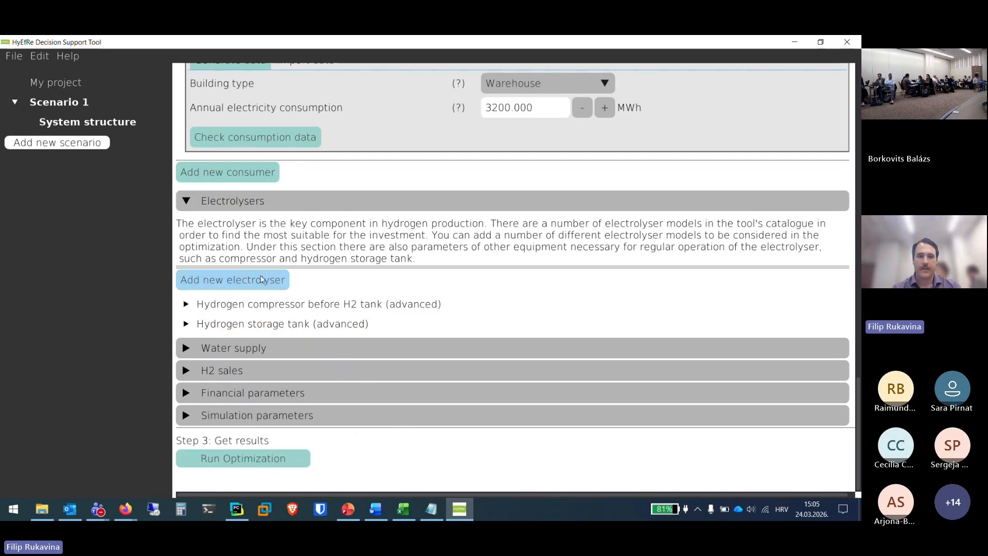
click(262, 280)
scroll(273, 391, down, 3)
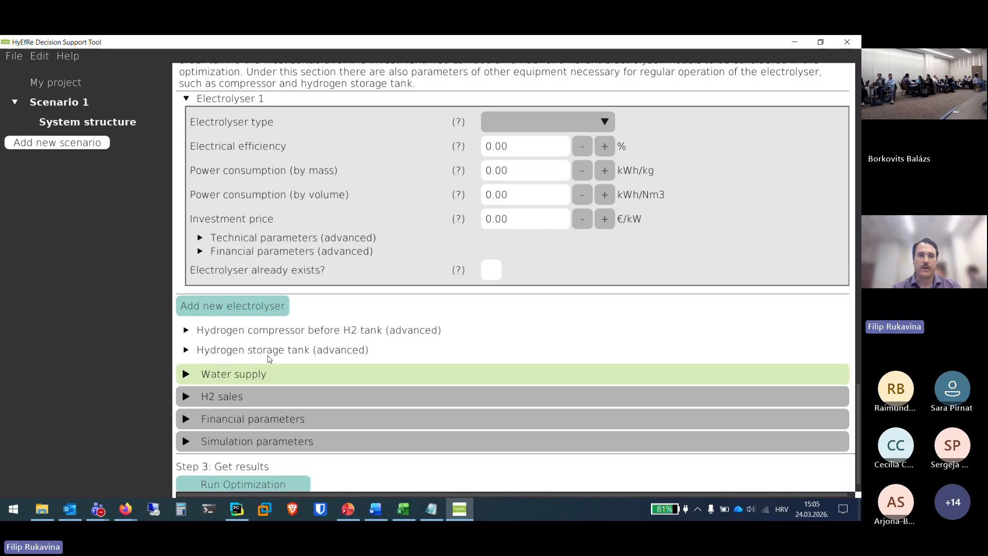
scroll(677, 223, up, 1)
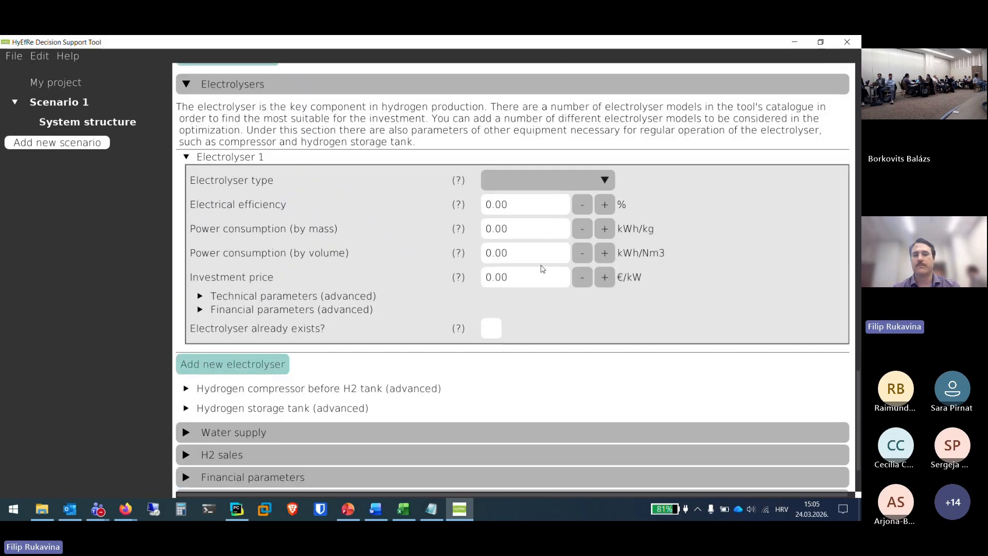
click(607, 182)
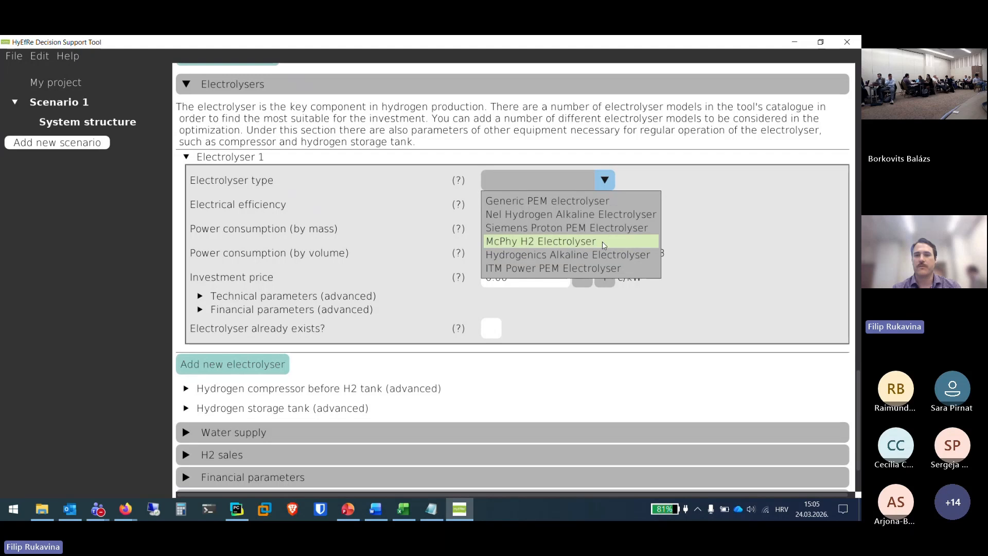
click(547, 203)
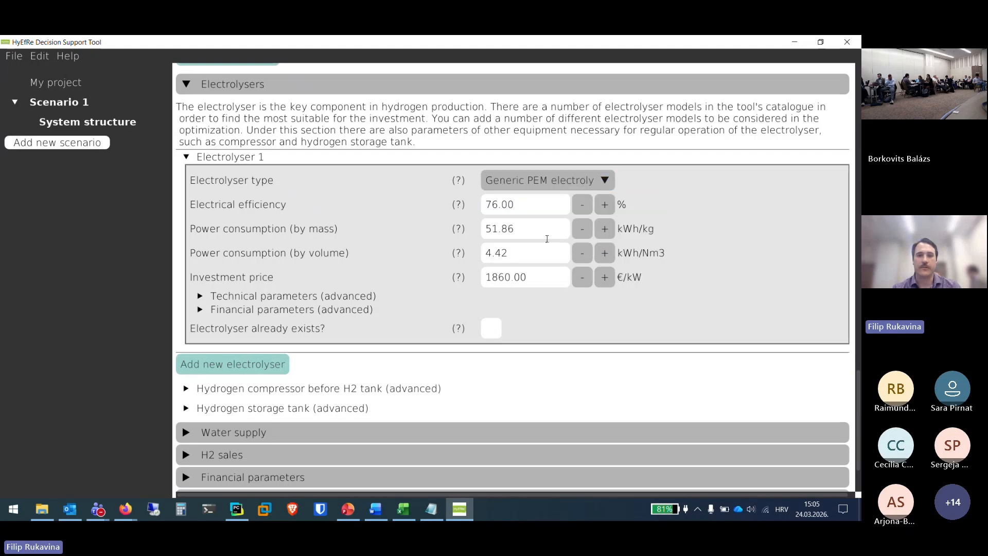
Add a new hydrogen customer to the H2 sales block.
scroll(567, 320, down, 3)
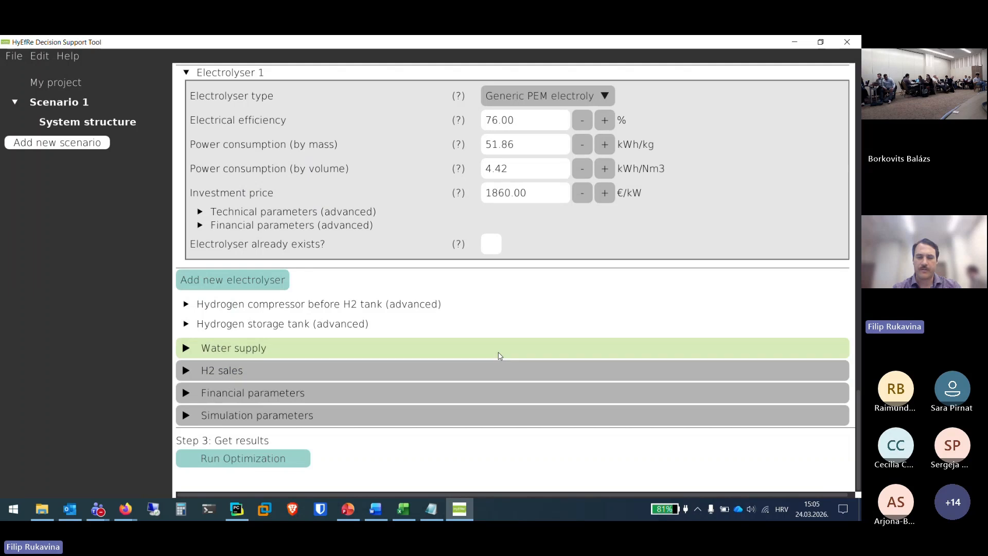
click(491, 373)
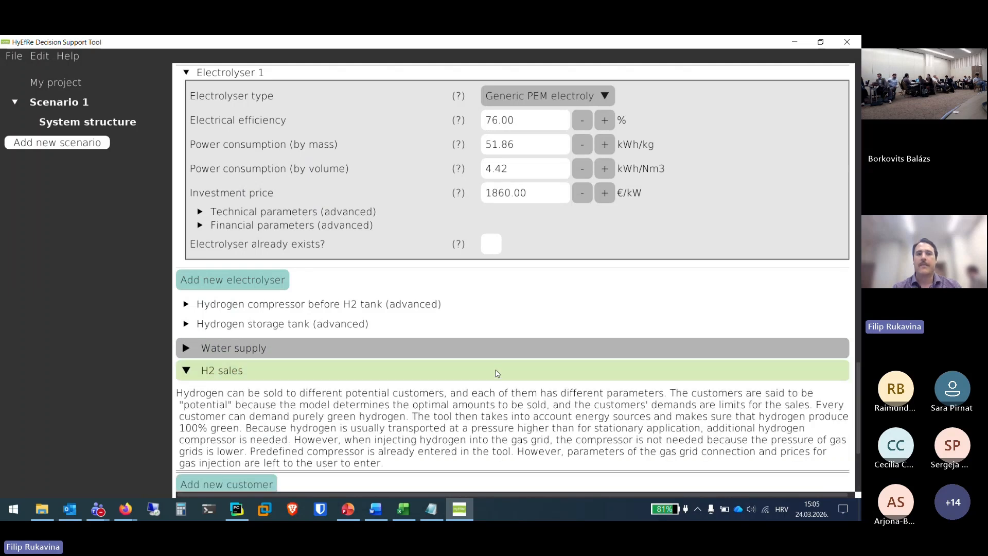
scroll(494, 373, down, 5)
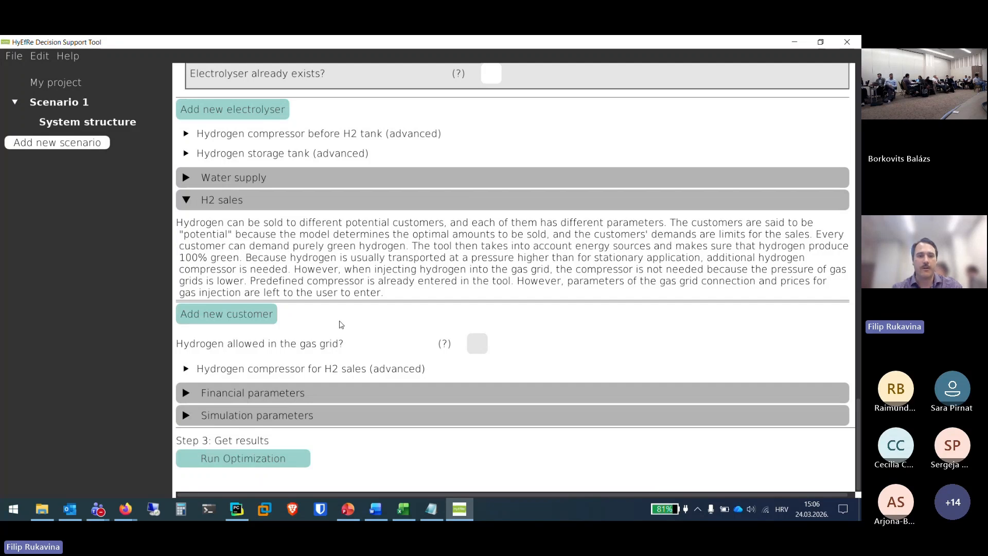
click(243, 312)
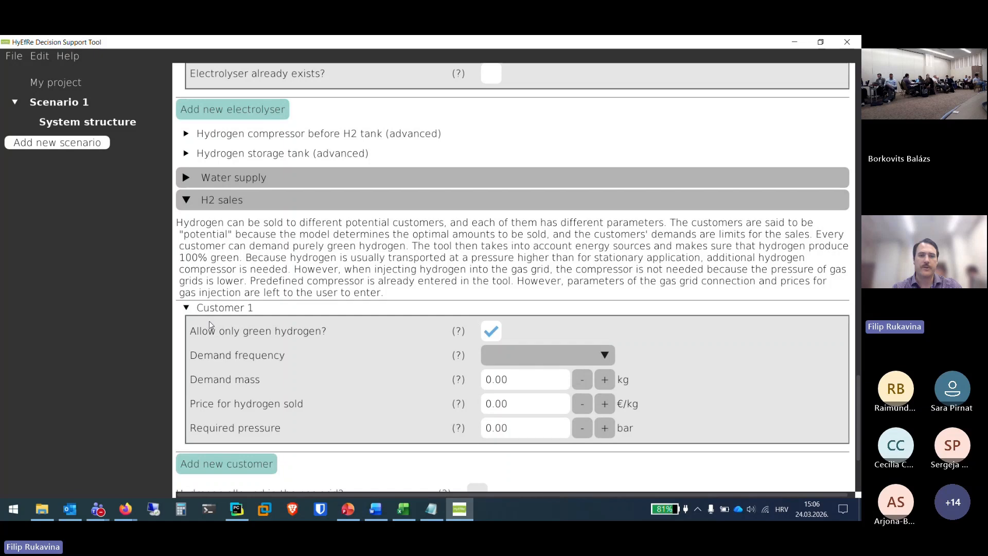
scroll(210, 329, down, 2)
scroll(374, 290, down, 1)
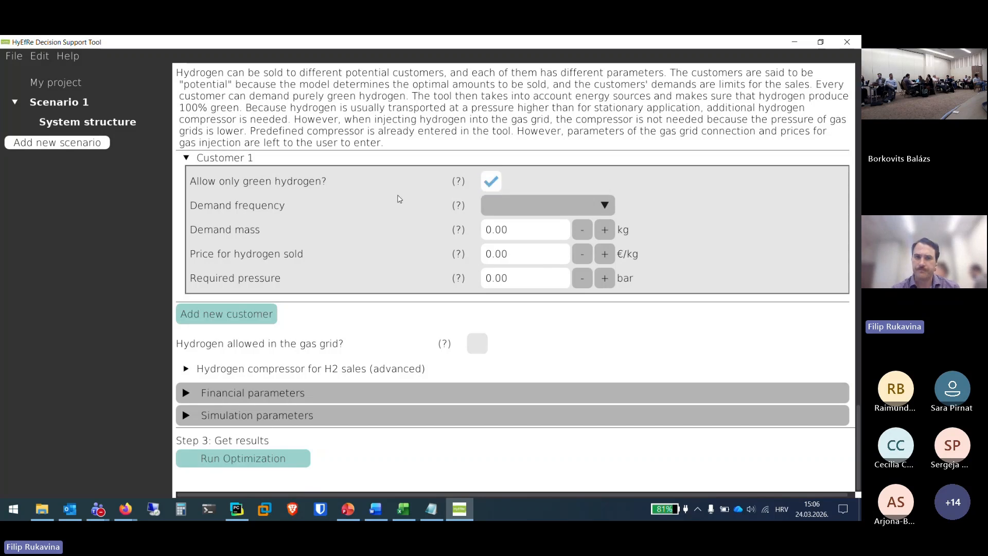
Collapse the open parameter sections above H2 sales, from Electrolysers up to Location, and review the system structure diagram.
scroll(399, 200, up, 8)
scroll(787, 289, up, 4)
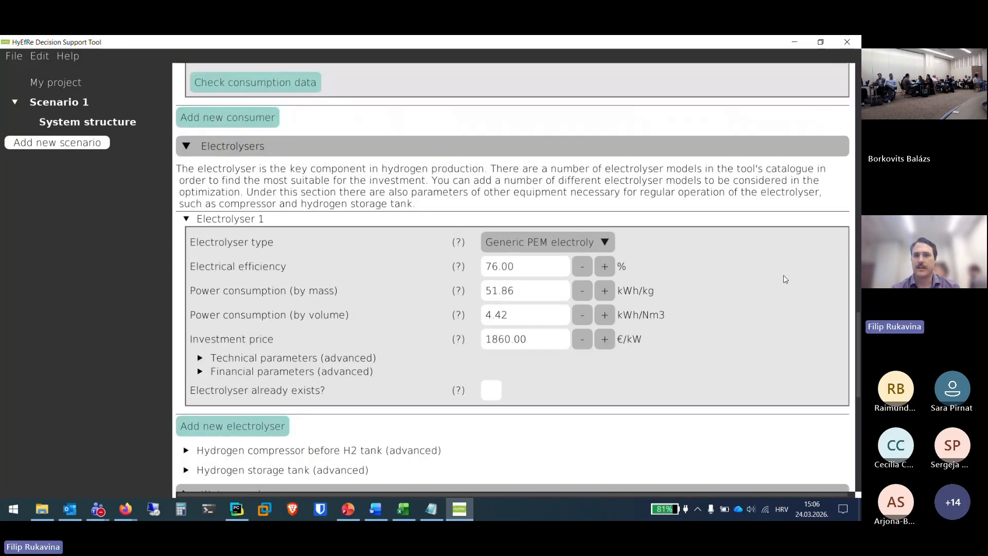
click(783, 268)
scroll(783, 278, up, 4)
click(781, 288)
scroll(781, 283, up, 4)
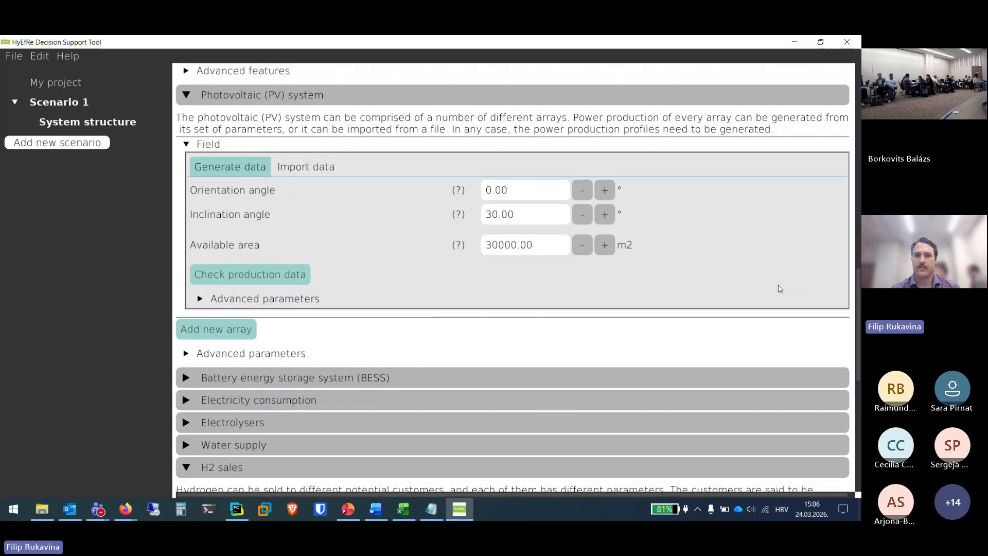
click(783, 213)
scroll(772, 216, up, 10)
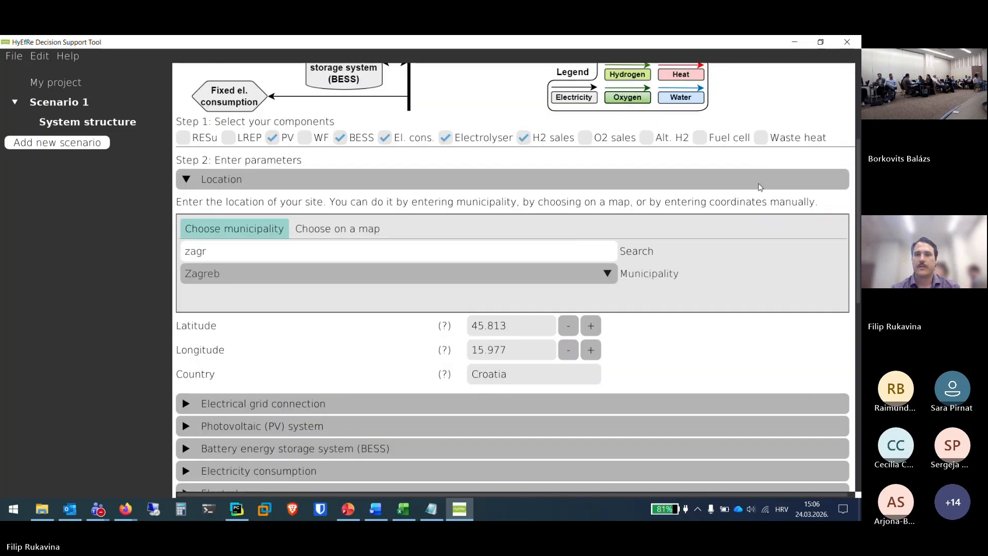
click(760, 186)
scroll(755, 196, up, 4)
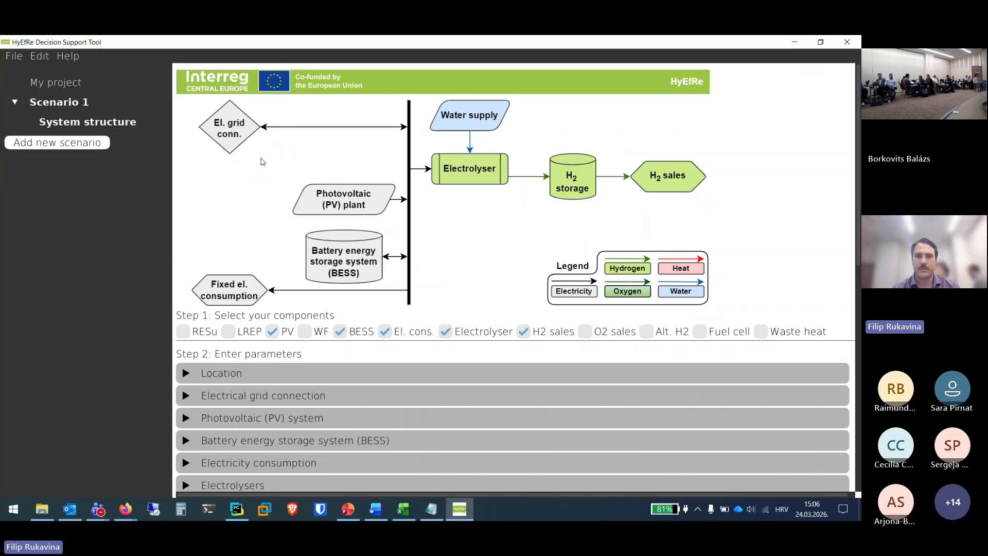
Set Customer 1's demand frequency to Daily and its demand mass to 350 kg.
scroll(206, 162, down, 10)
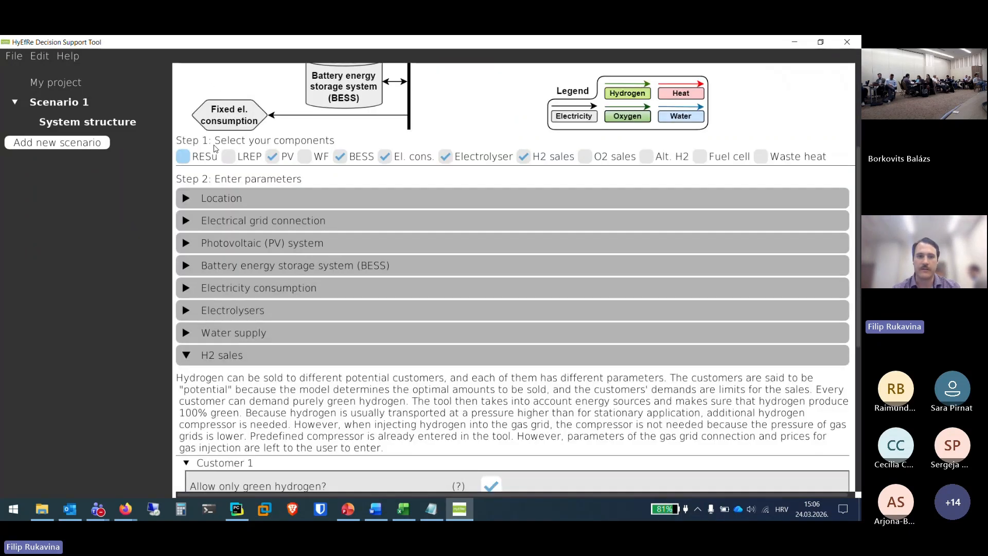
scroll(328, 169, down, 1)
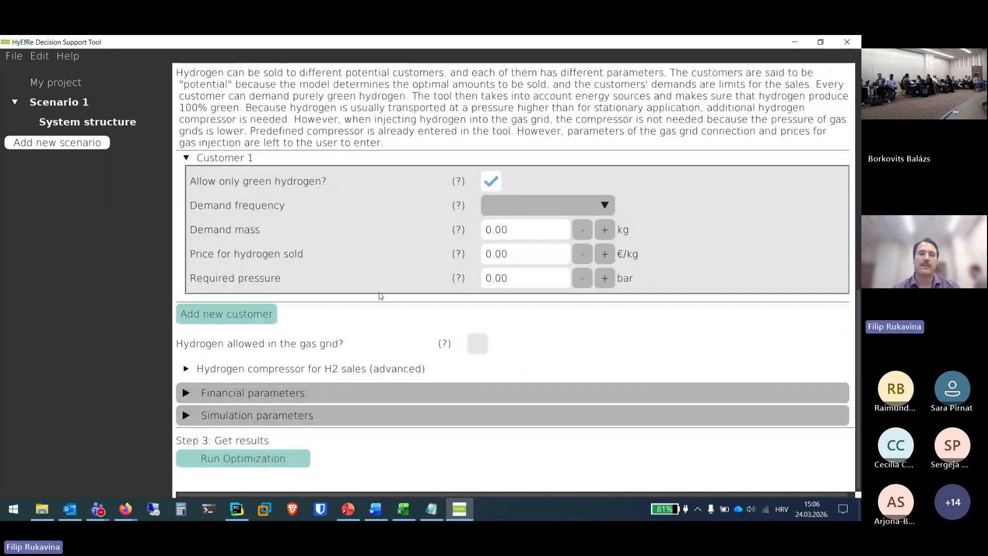
scroll(354, 213, up, 4)
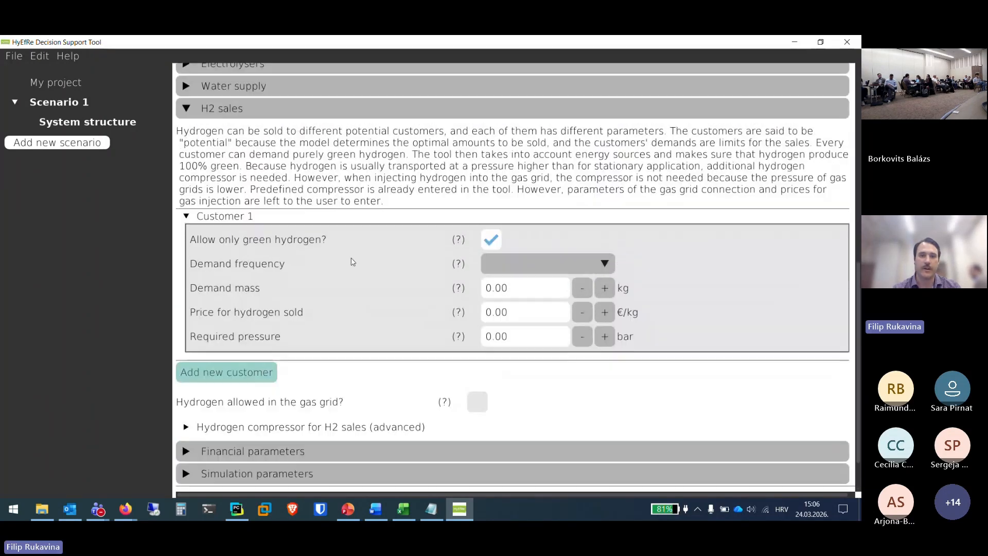
scroll(350, 261, down, 4)
click(489, 206)
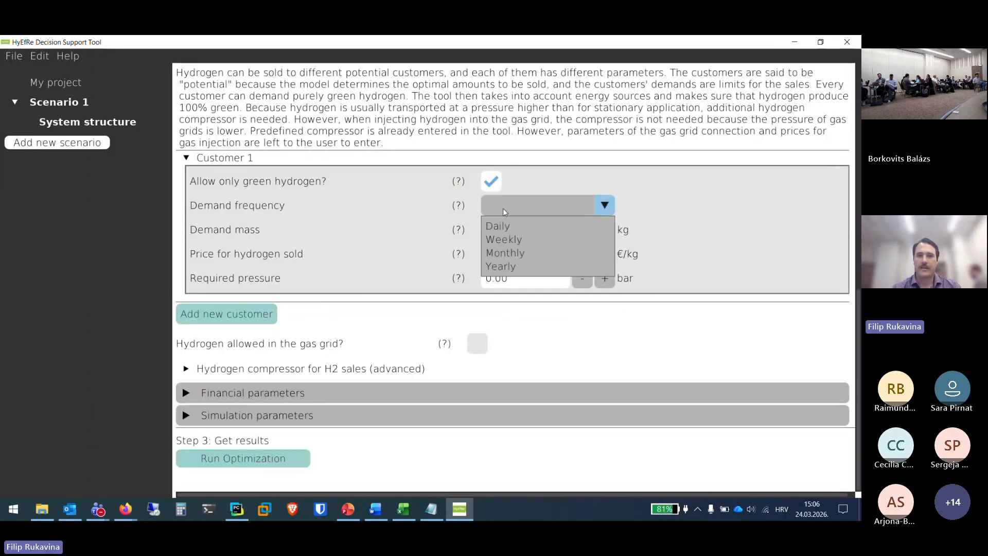
click(503, 222)
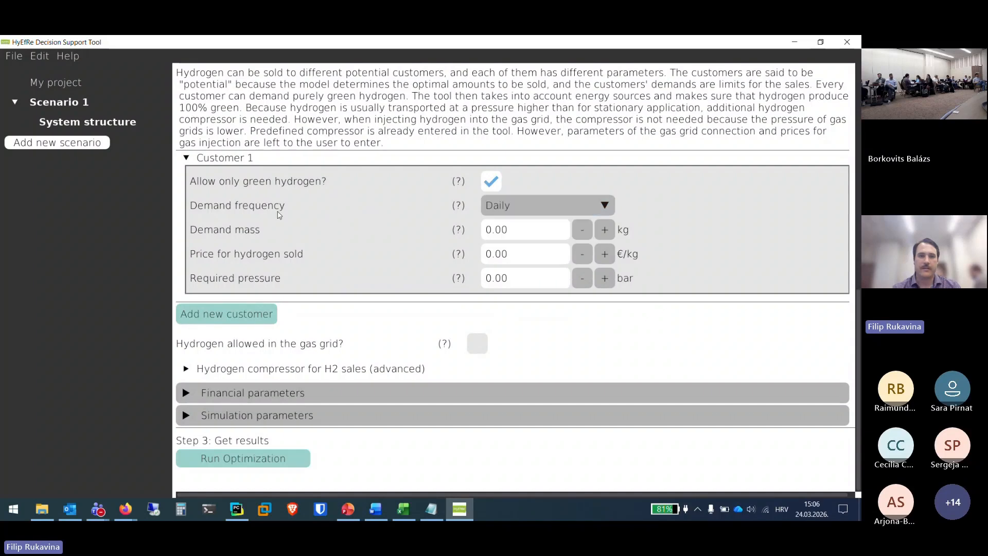
click(530, 229)
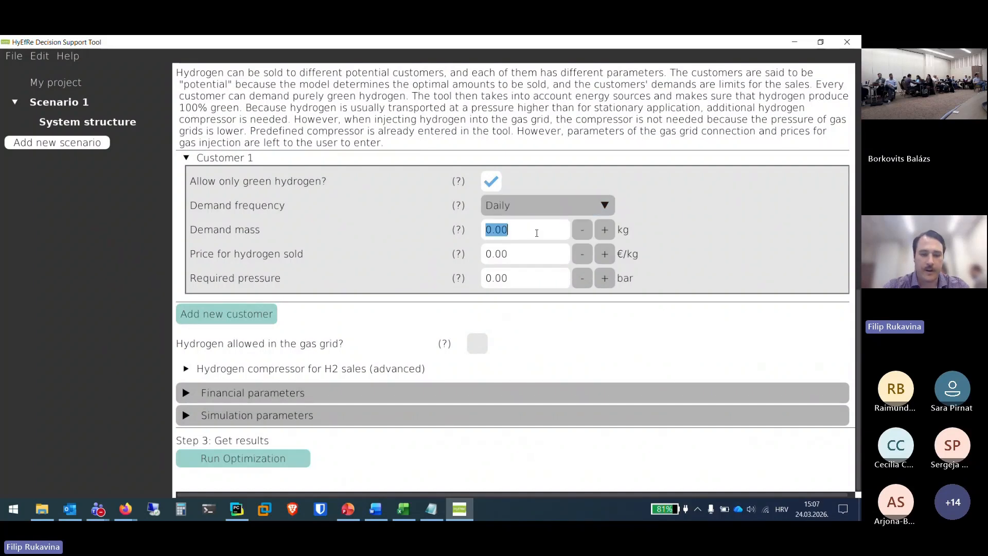
text(350)
key(Return)
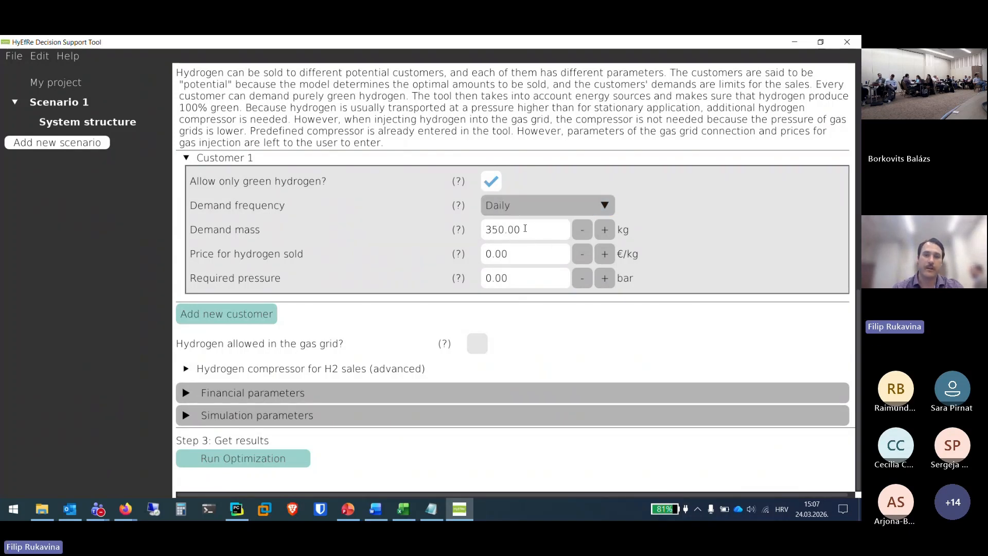
Set Customer 1's price for hydrogen sold to 5 €/kg and its required pressure to 450 bar.
click(546, 256)
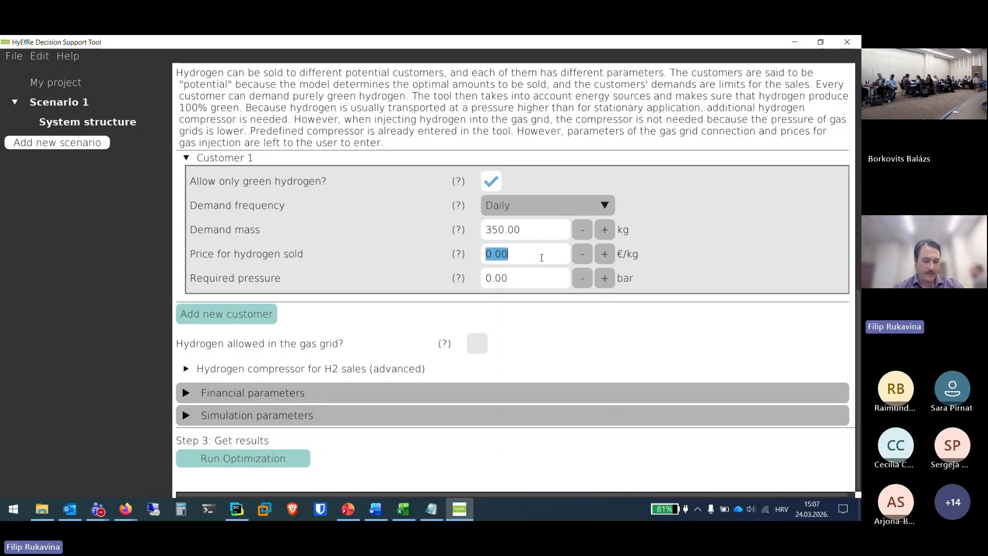
text(5.00)
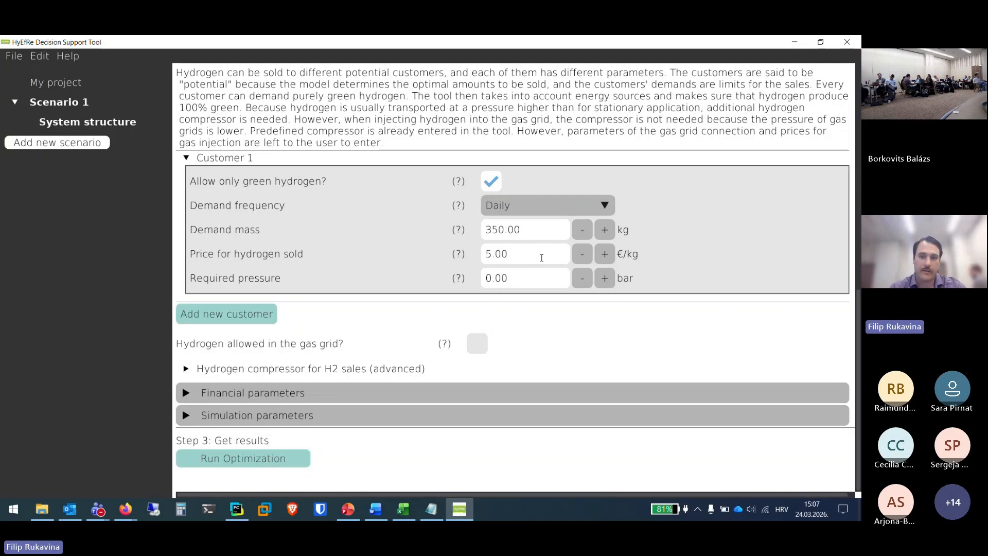
click(538, 281)
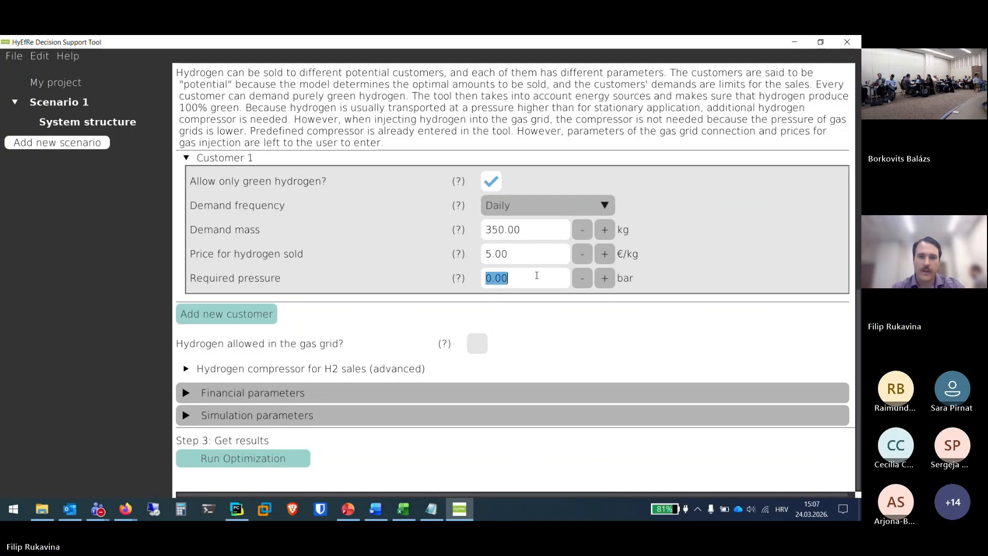
text(450)
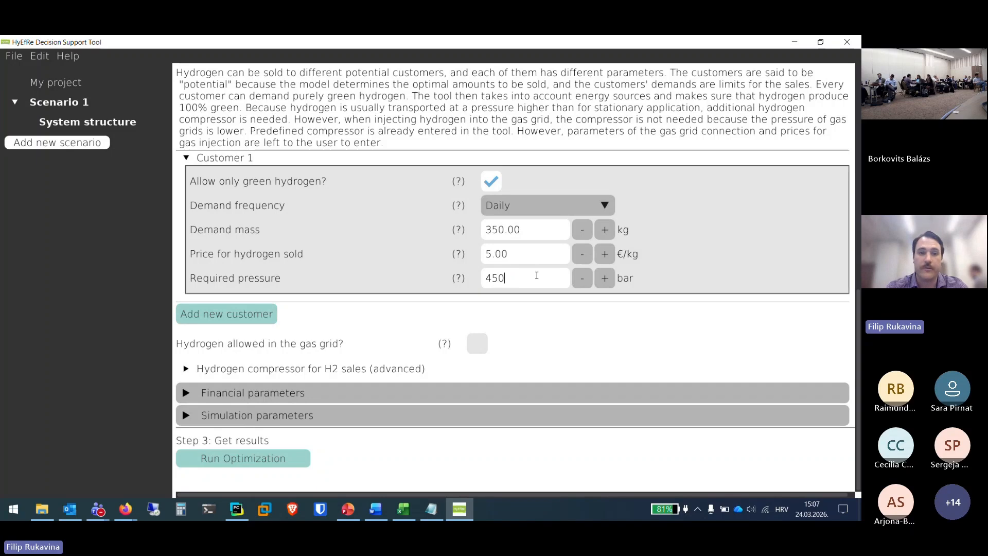
text(.00)
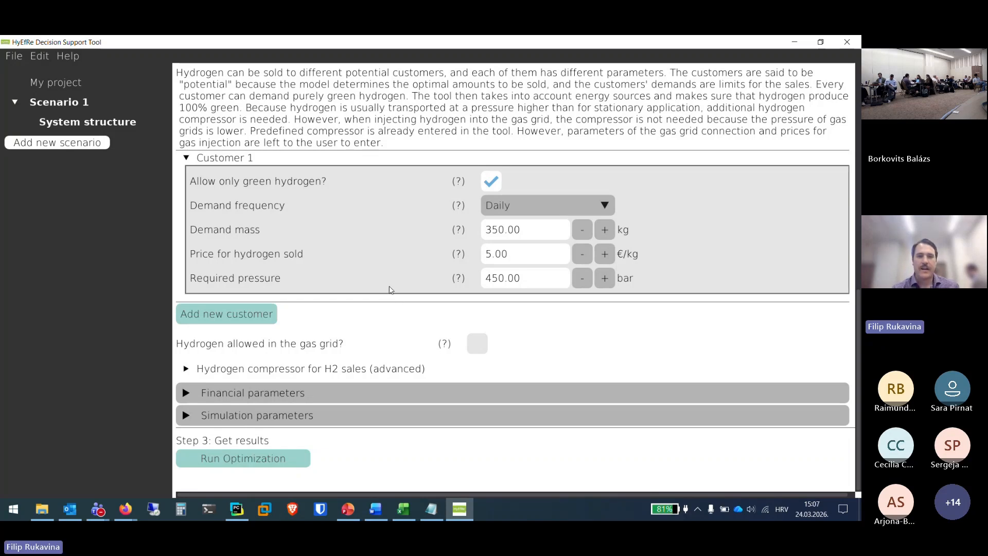
Set the simulation start date to 2023-04-01 in the simulation parameters.
click(388, 415)
scroll(389, 415, down, 5)
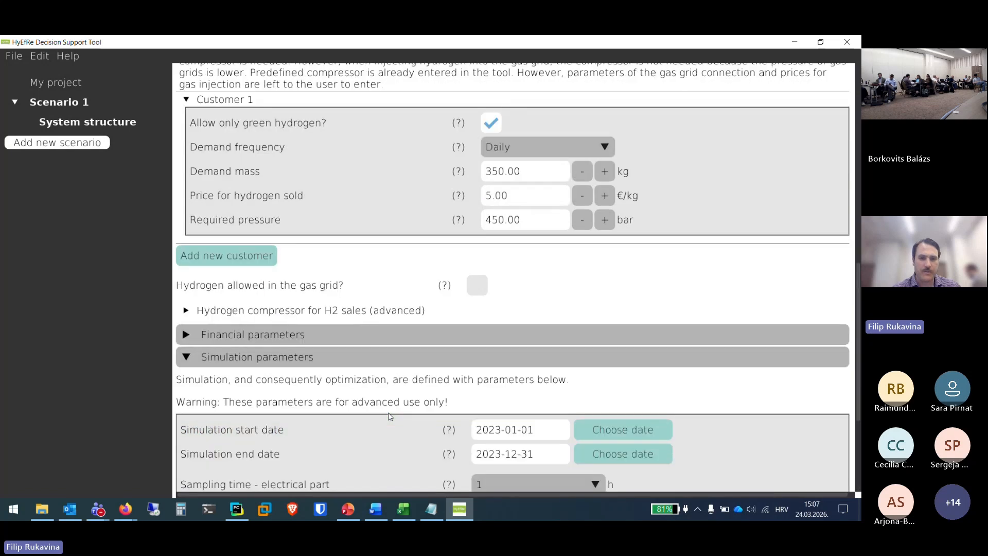
mouse_move(454, 365)
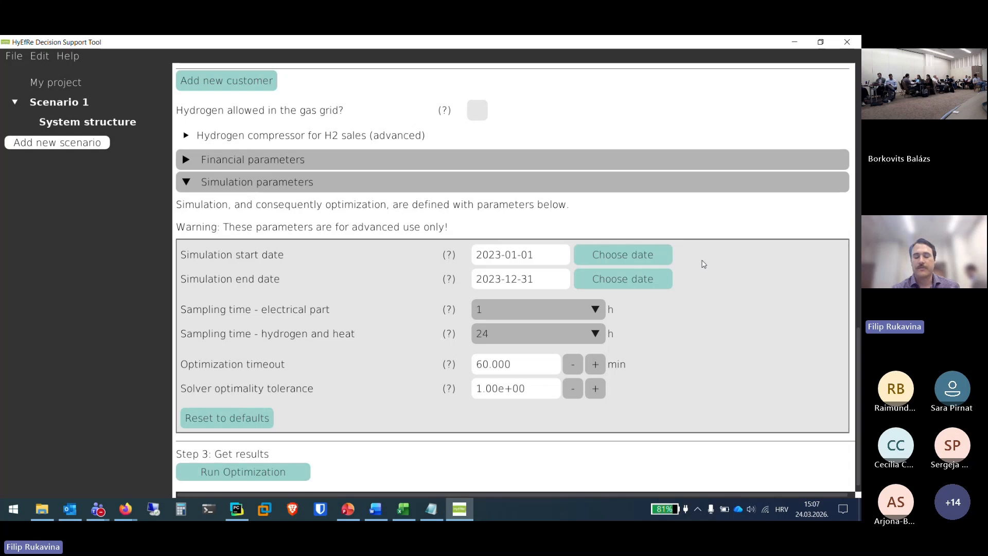
click(654, 257)
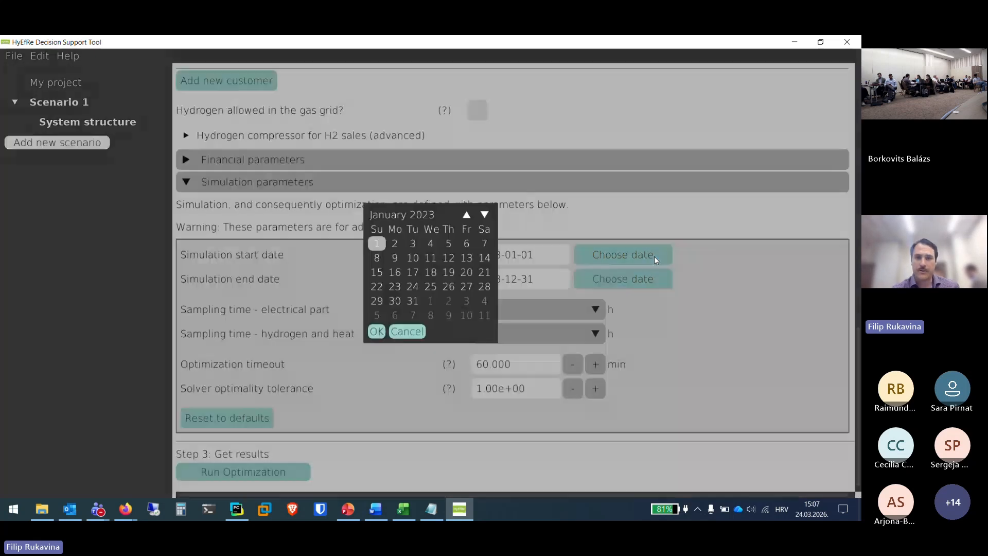
click(422, 215)
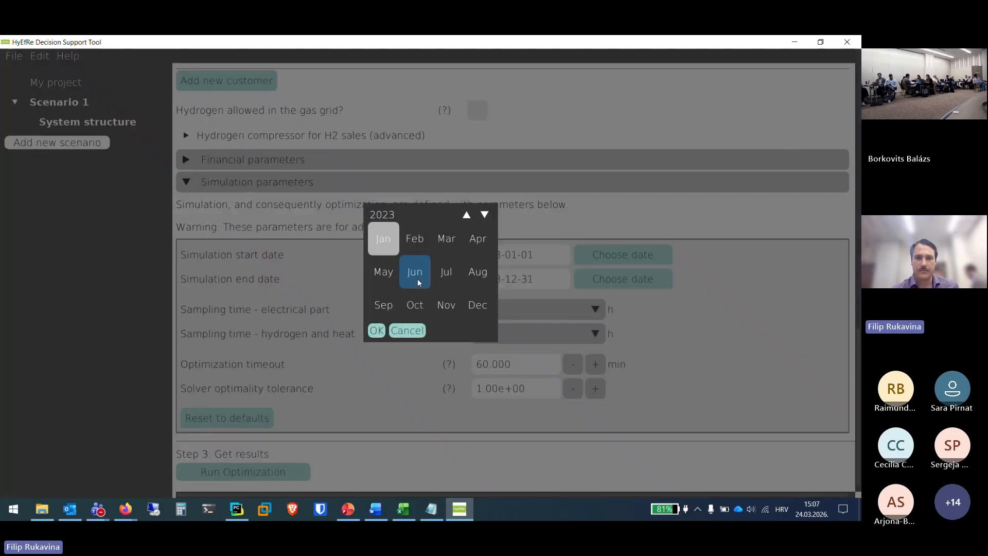
click(477, 238)
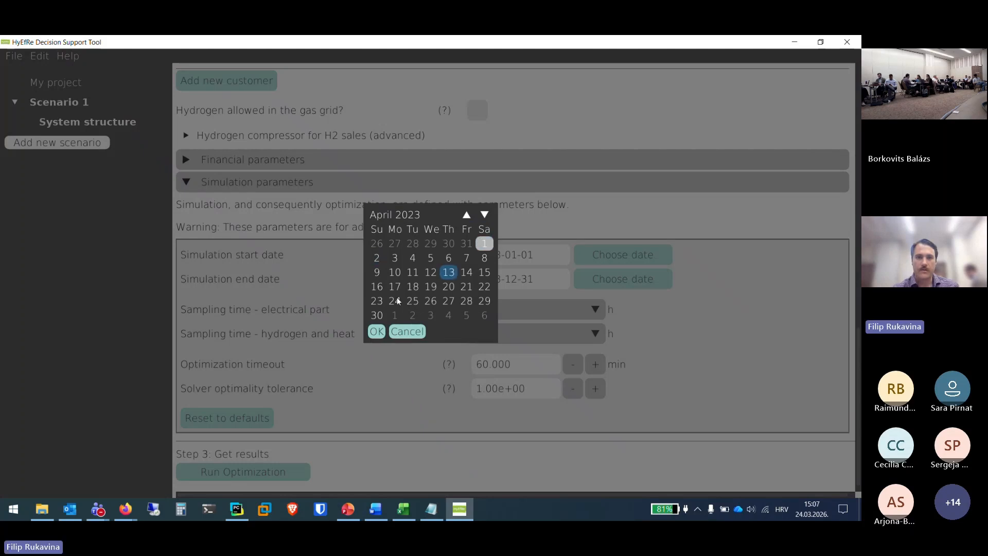
click(377, 331)
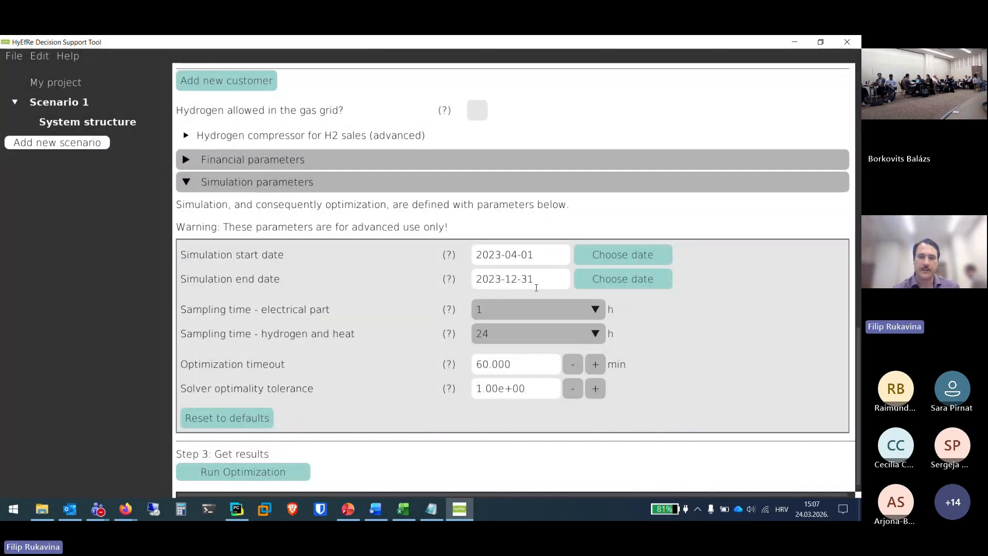
Set the simulation end date to 2023-04-30.
click(585, 282)
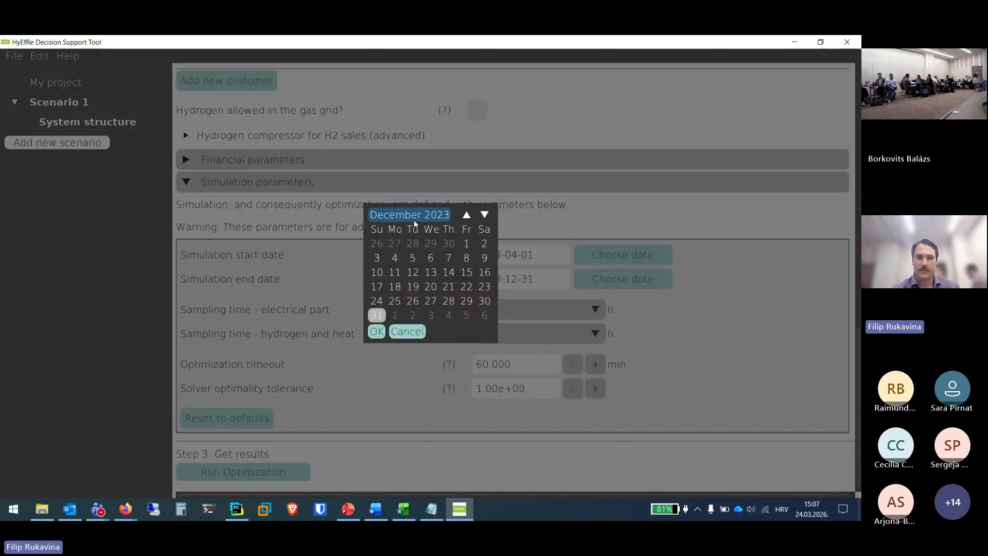
click(414, 220)
click(477, 250)
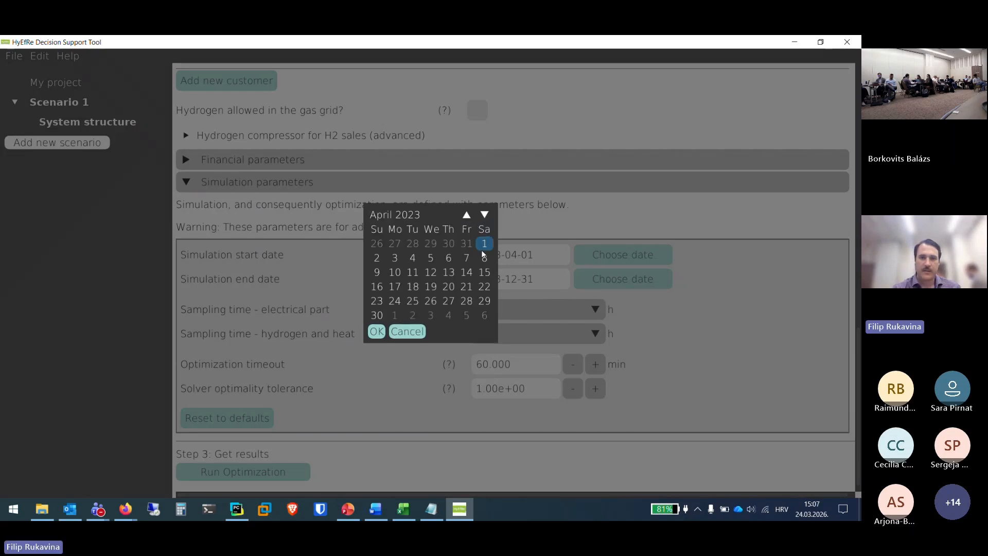
click(376, 315)
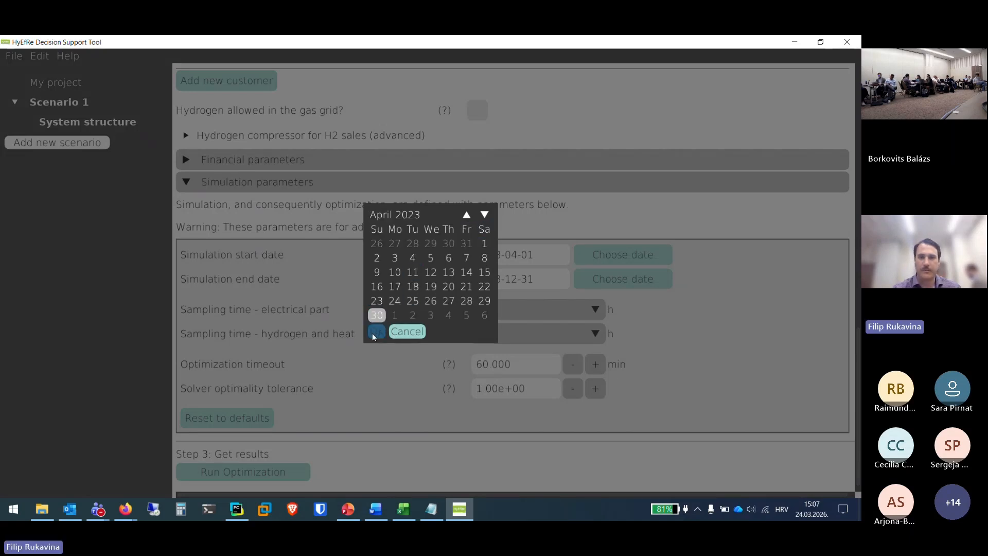
click(375, 332)
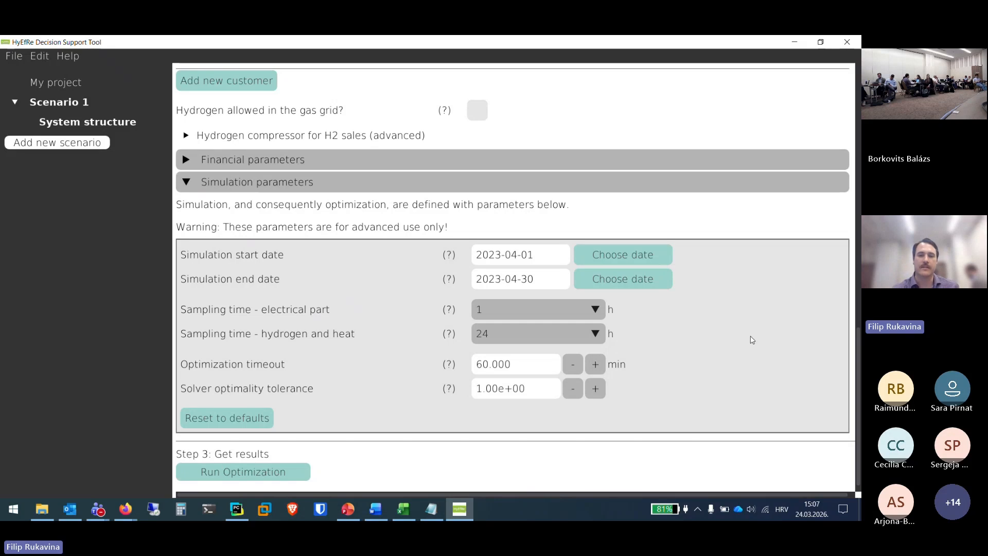
Set the sampling time for hydrogen and heat to 1 h in the simulation parameters.
click(567, 333)
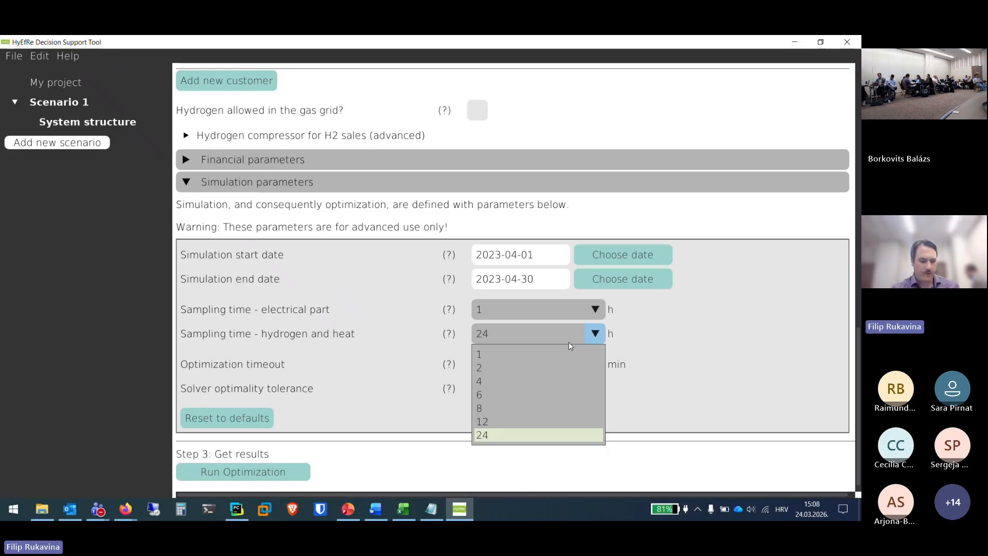
click(570, 355)
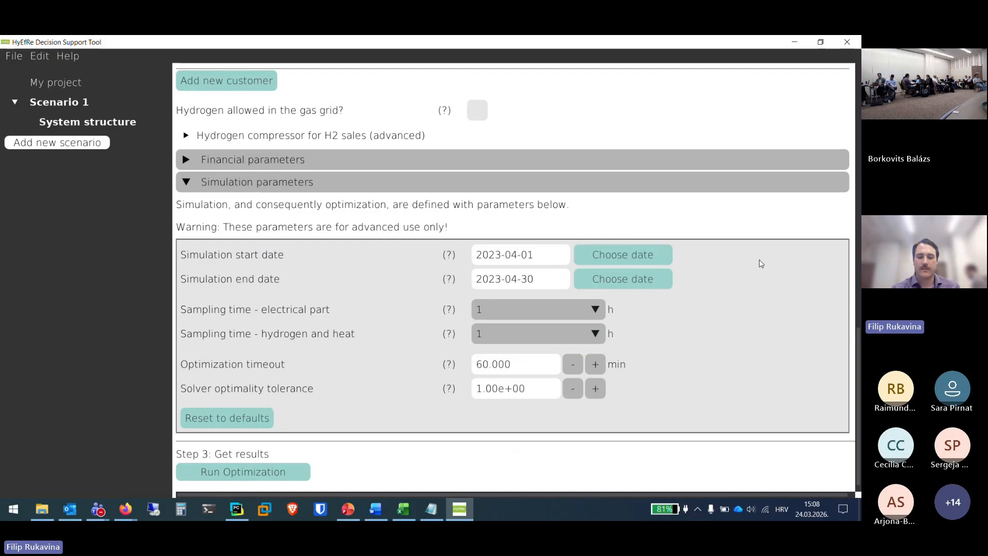
Run the optimization for Scenario 1, saving the project first, and dismiss the completion notice.
scroll(728, 283, down, 1)
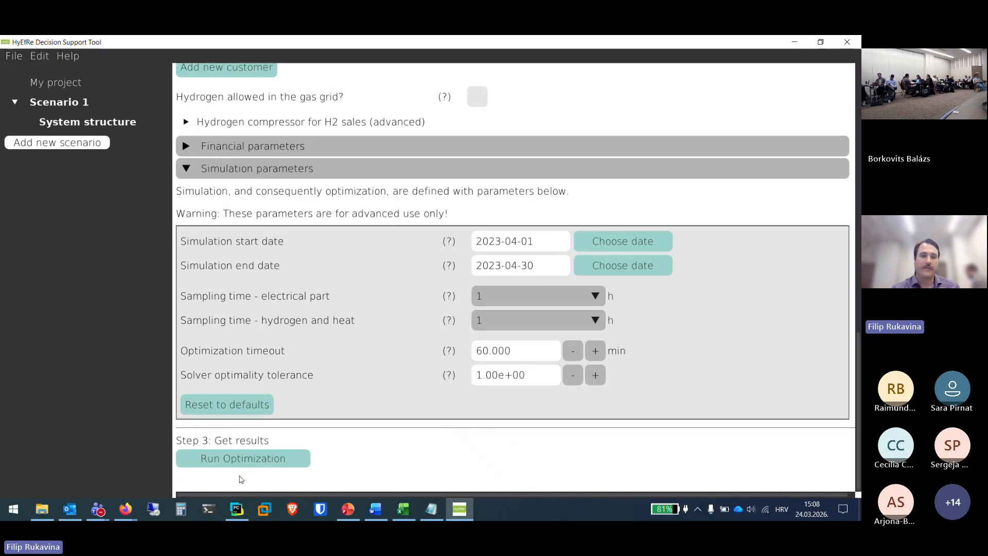
click(214, 463)
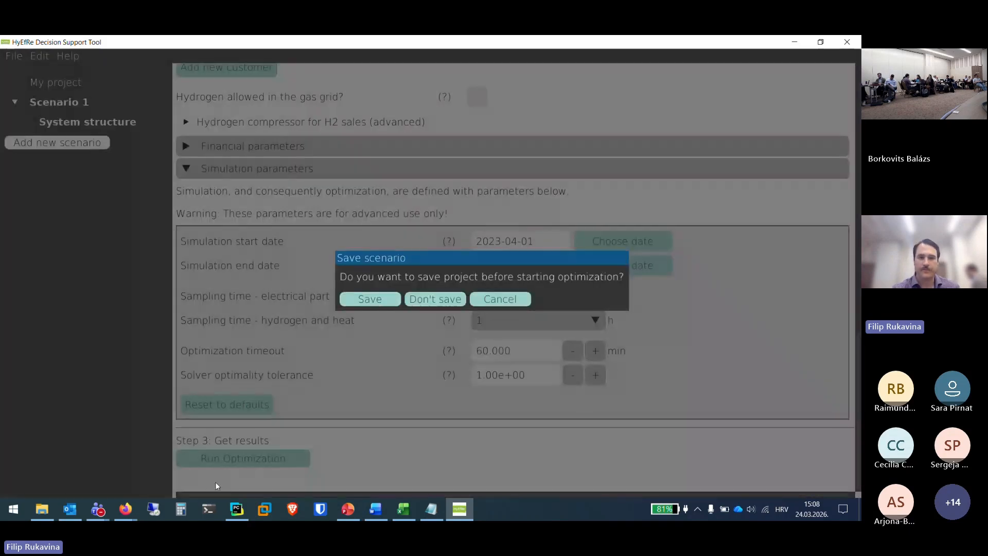
click(379, 303)
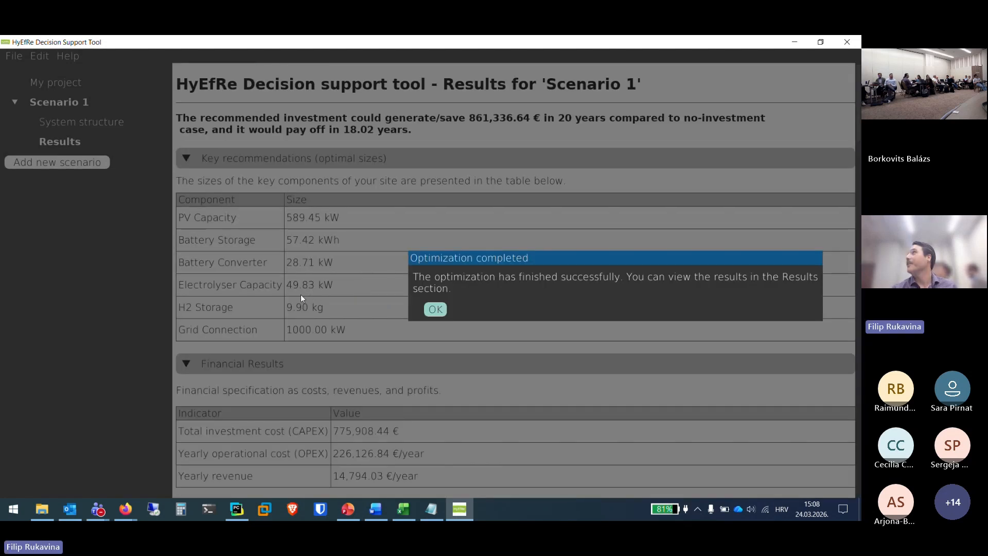
click(435, 310)
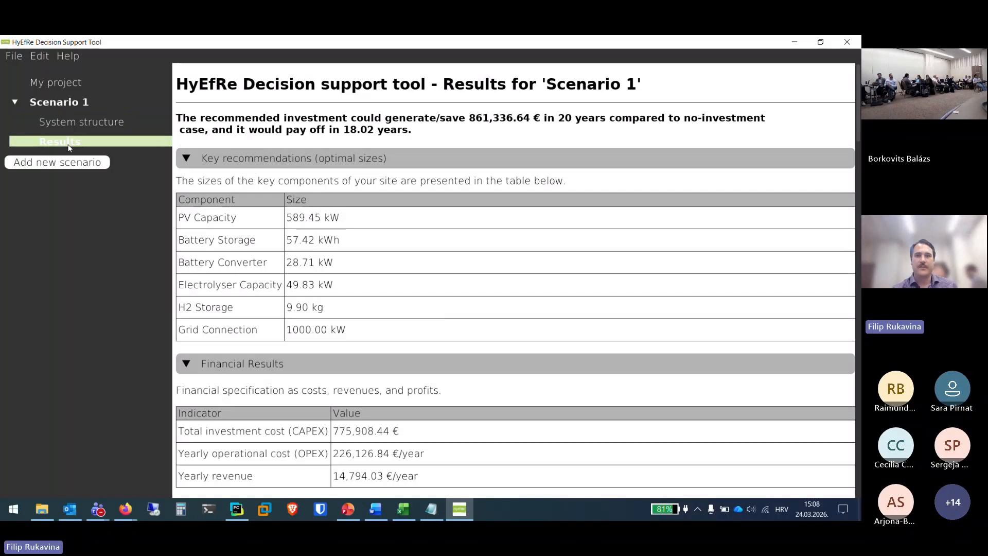
Skim through the Scenario 1 results from the key recommendations to the energy flow charts, and return to the beginning.
scroll(721, 216, down, 7)
scroll(752, 222, down, 5)
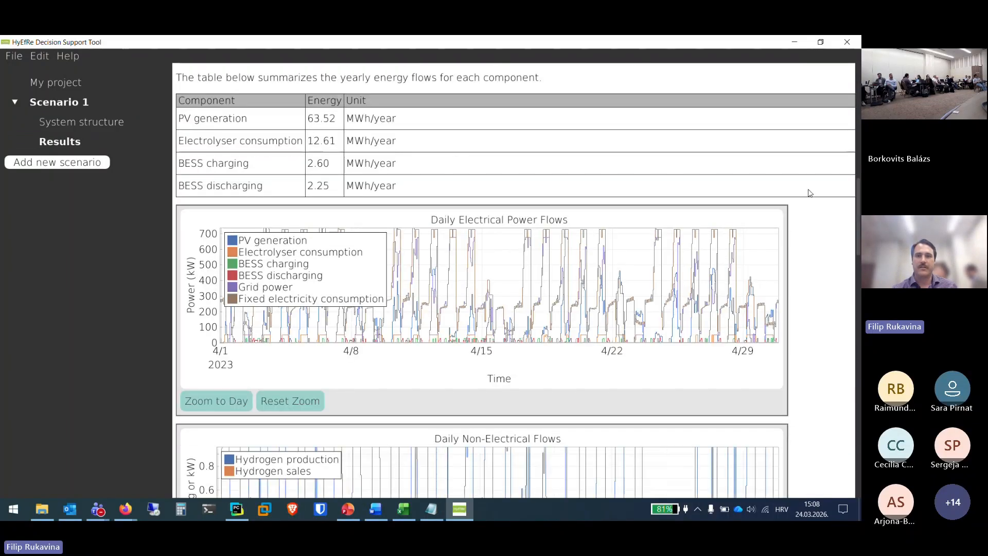
scroll(821, 225, up, 5)
scroll(821, 225, up, 3)
scroll(818, 240, down, 6)
scroll(824, 206, down, 15)
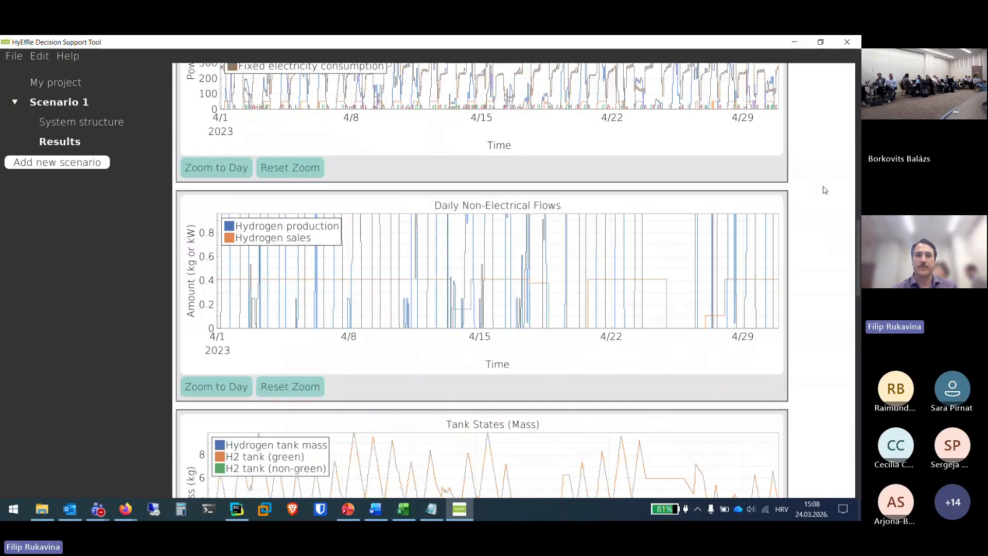
drag(858, 336, 834, 51)
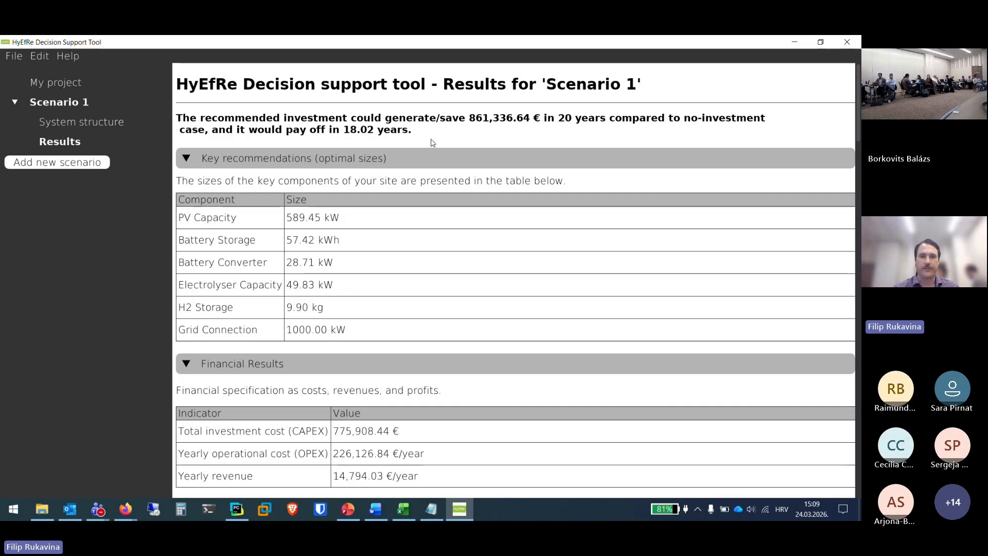
Examine the recommended component sizes, the investment and operating costs, and the financial indicators such as payback period and LCOH.
scroll(435, 117, down, 1)
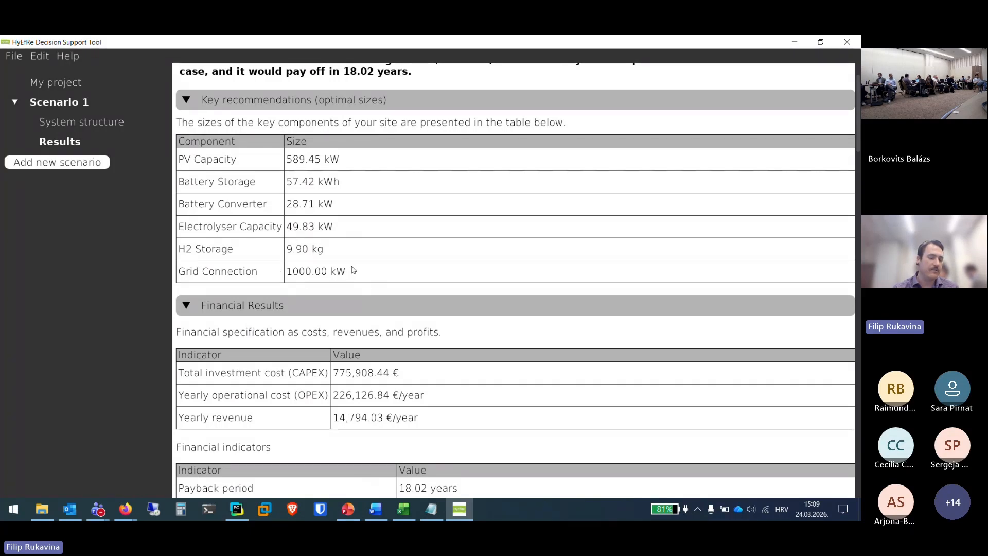
scroll(361, 273, down, 5)
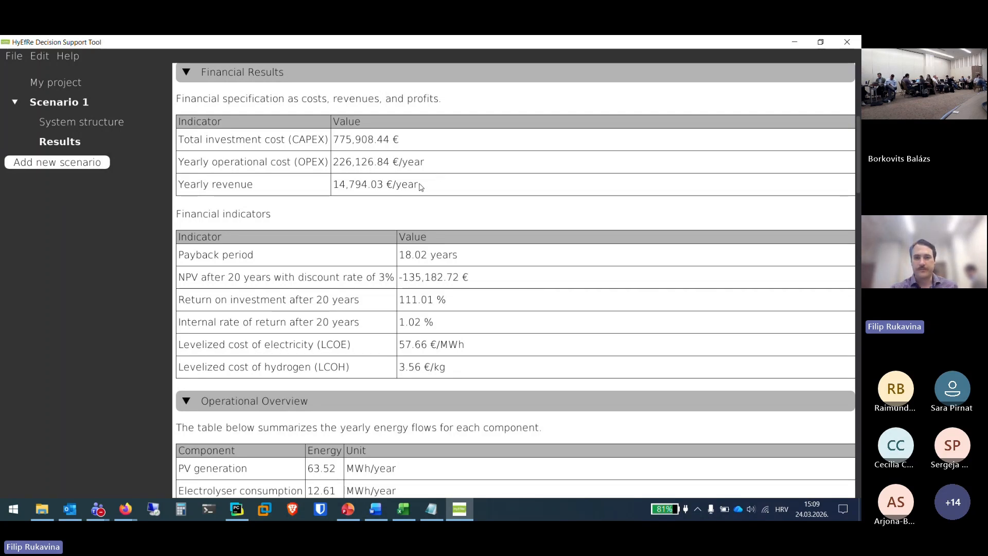
scroll(421, 187, down, 2)
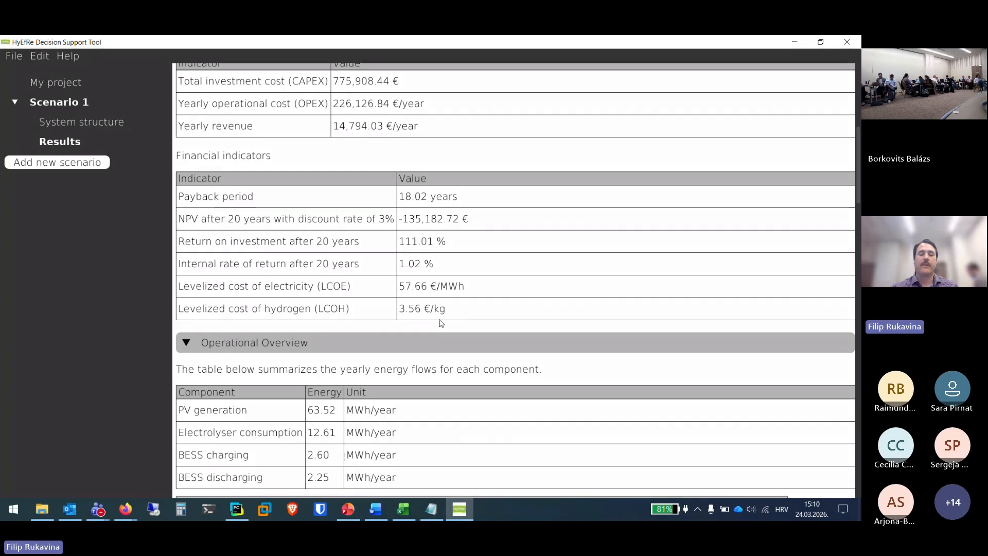
scroll(449, 313, up, 2)
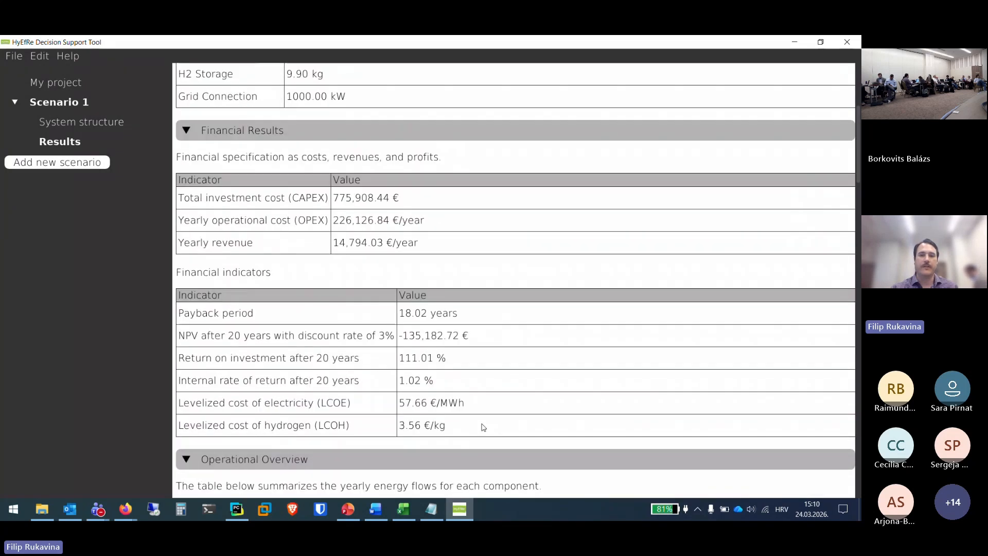
scroll(484, 427, down, 2)
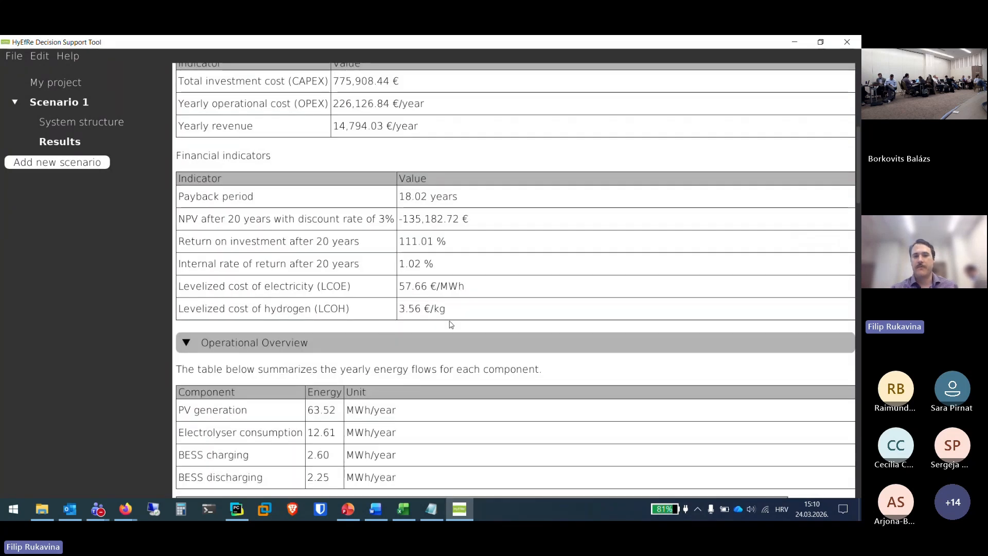
scroll(450, 325, up, 6)
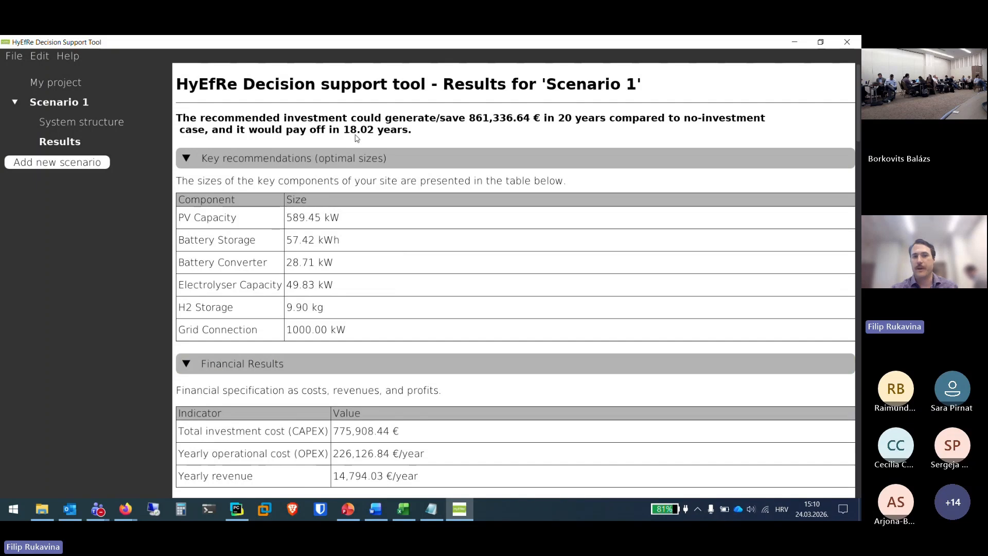
scroll(595, 170, down, 8)
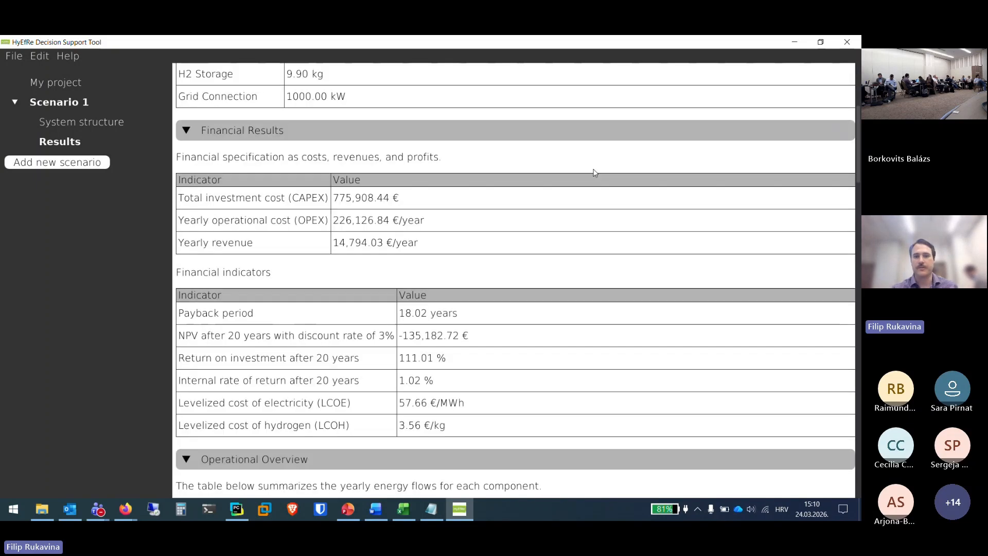
Zoom the Daily Electrical Power Flows chart in to the days from about 12 to 17 April 2023.
scroll(690, 169, down, 5)
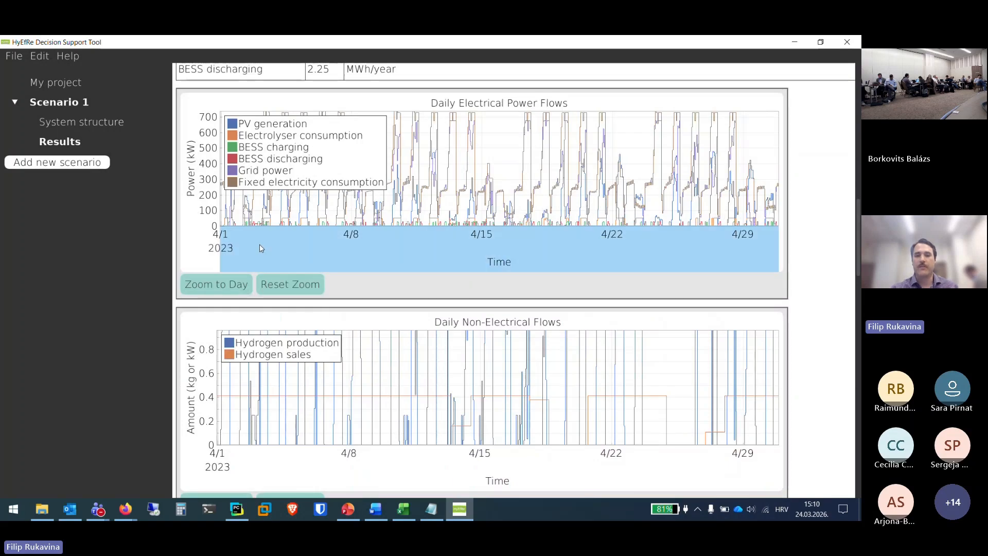
scroll(382, 258, down, 1)
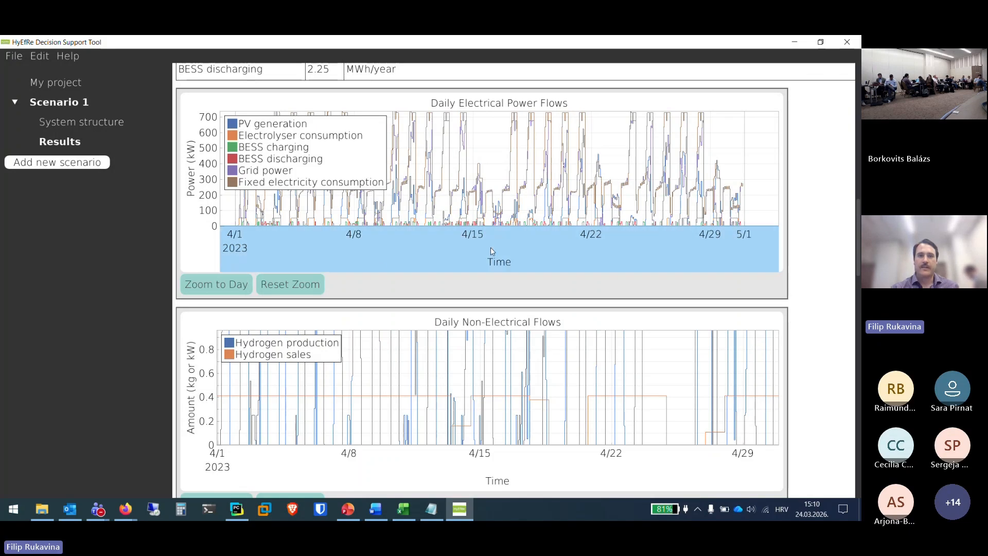
scroll(469, 267, up, 2)
scroll(473, 264, up, 5)
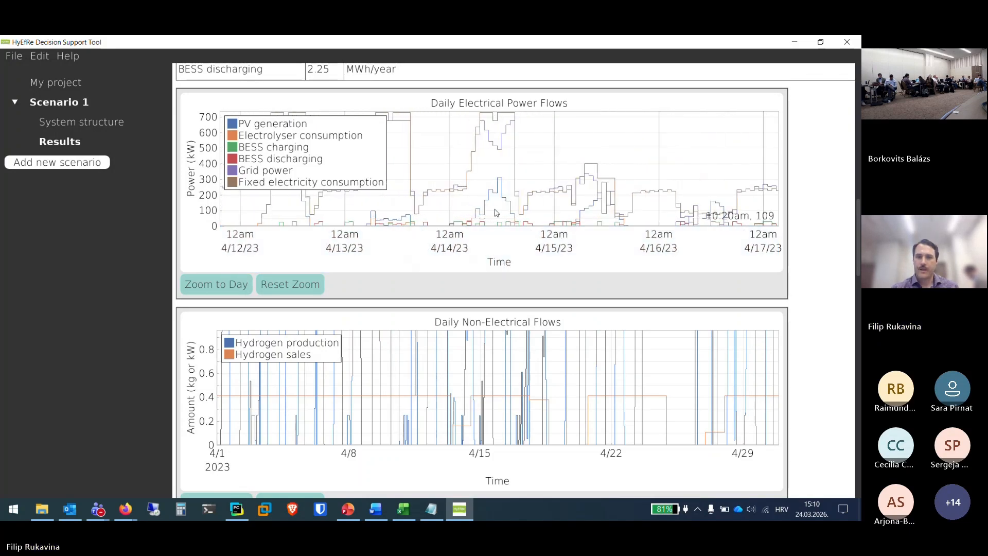
scroll(470, 208, up, 3)
drag(471, 205, 466, 208)
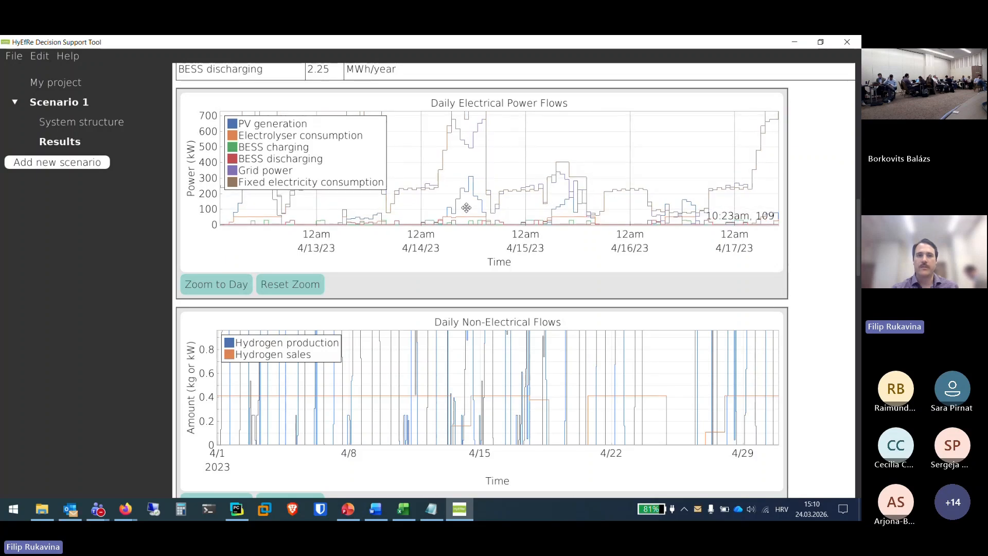
Hide every series except Fixed electricity consumption in the Daily Electrical Power Flows chart.
click(273, 158)
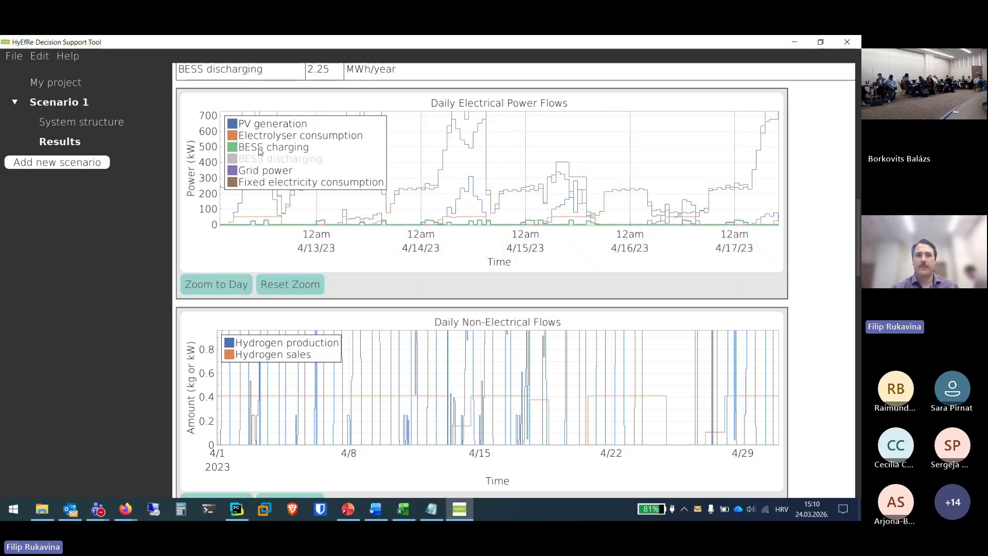
click(273, 147)
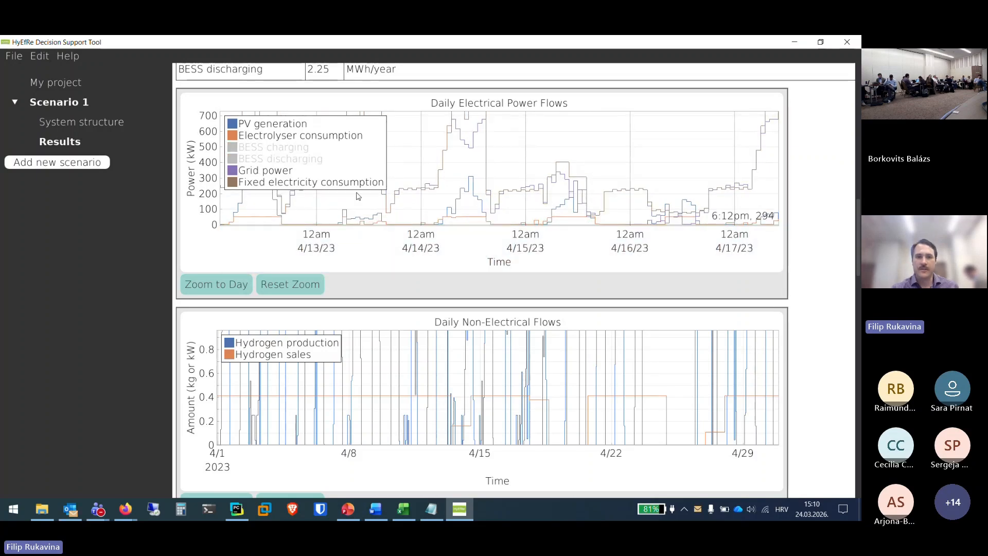
click(273, 135)
click(270, 170)
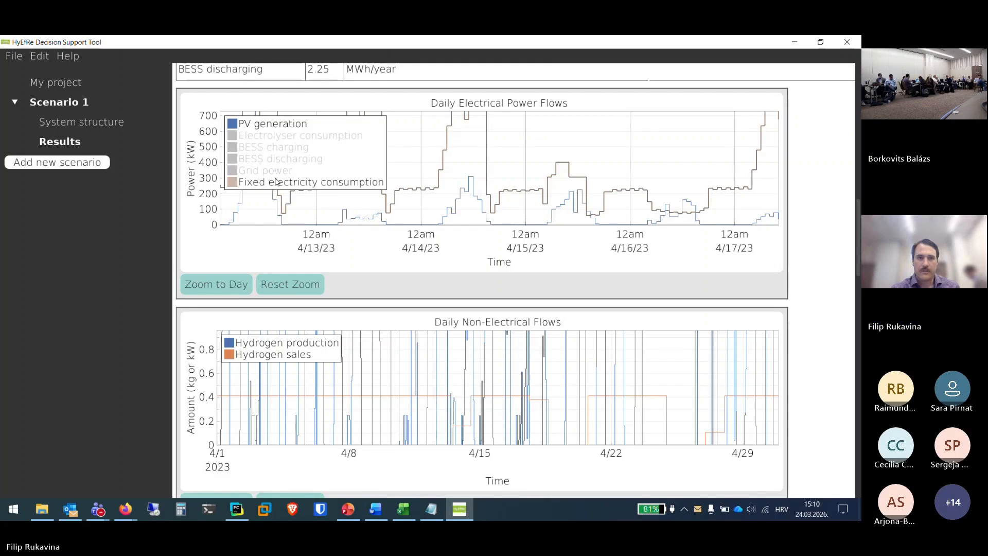
click(273, 182)
click(277, 124)
click(286, 187)
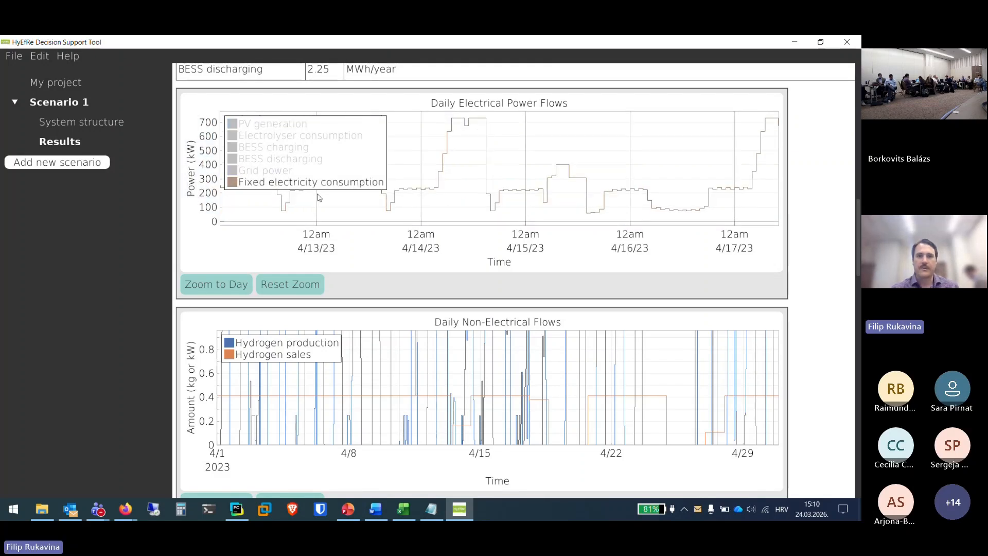
Show the PV generation and Electrolyser consumption series again alongside the fixed electricity consumption.
drag(461, 194, 487, 196)
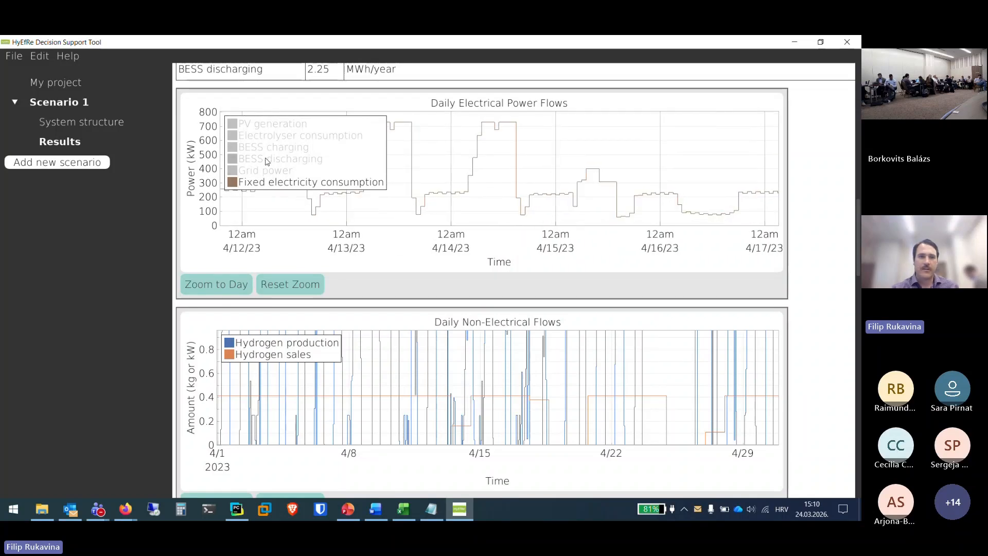
click(266, 128)
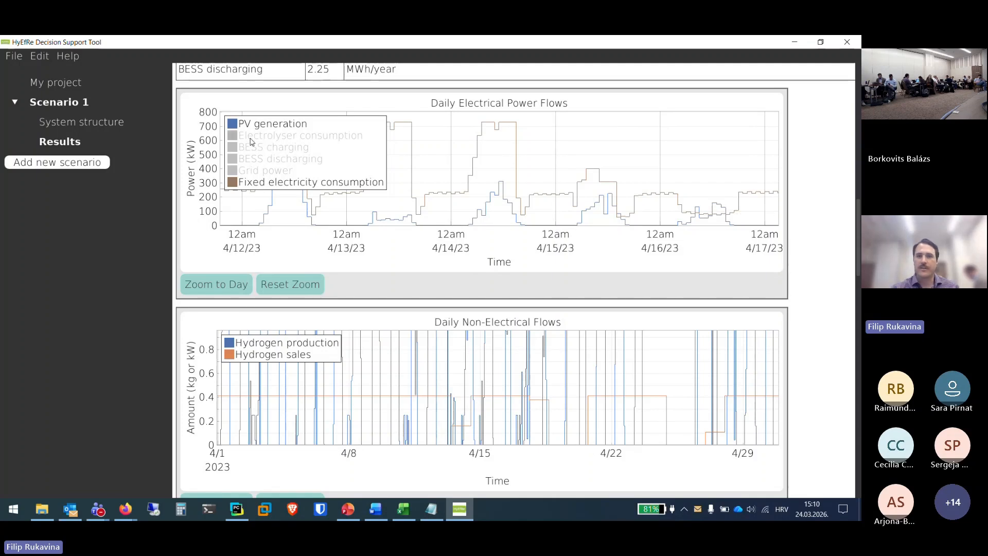
click(251, 139)
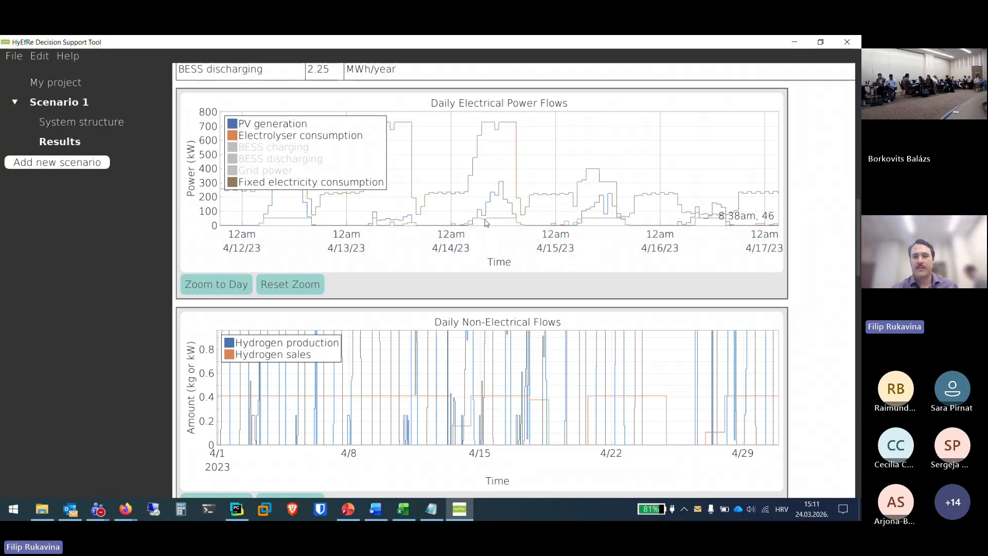
Hide the Fixed electricity consumption series to compare only PV generation and electrolyser consumption around 12 to 16 April.
drag(625, 191, 573, 169)
drag(604, 140, 636, 158)
drag(429, 204, 591, 185)
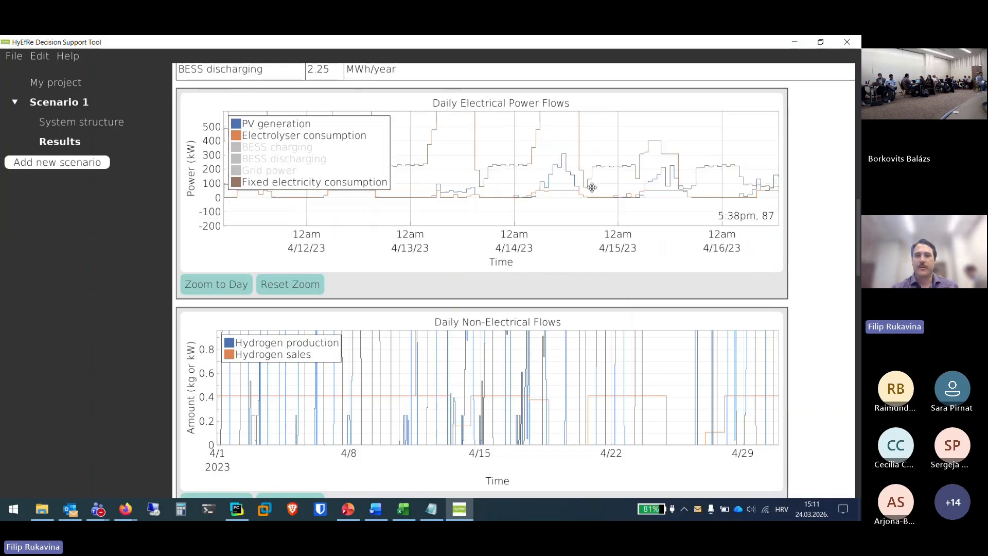
click(298, 183)
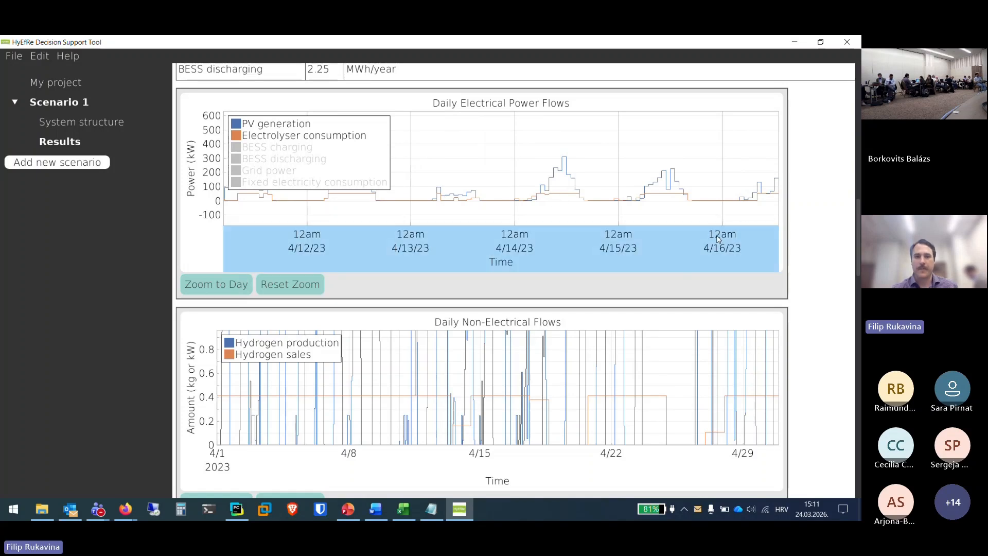
Zoom the Daily Non-Electrical Flows chart out to fit hydrogen production and sales for the whole of April 2023.
scroll(840, 221, down, 3)
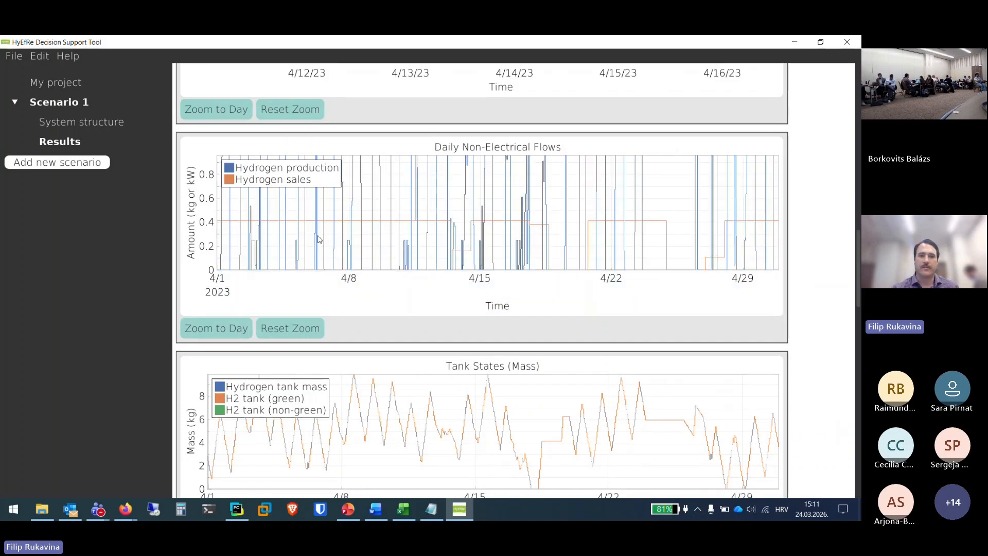
scroll(336, 238, down, 1)
scroll(427, 232, down, 1)
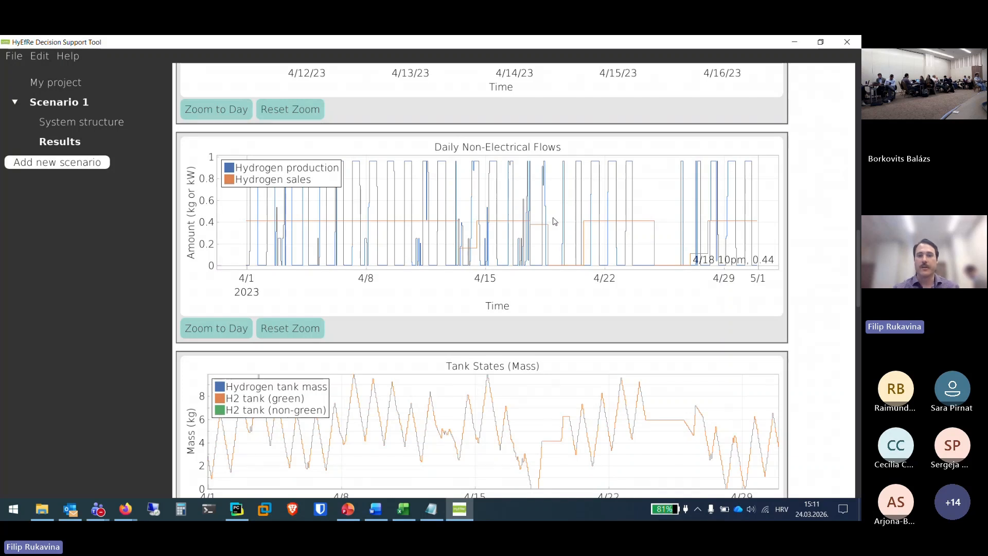
Examine the tank states chart, the detailed investment specification and the yearly operation summary.
scroll(838, 232, down, 2)
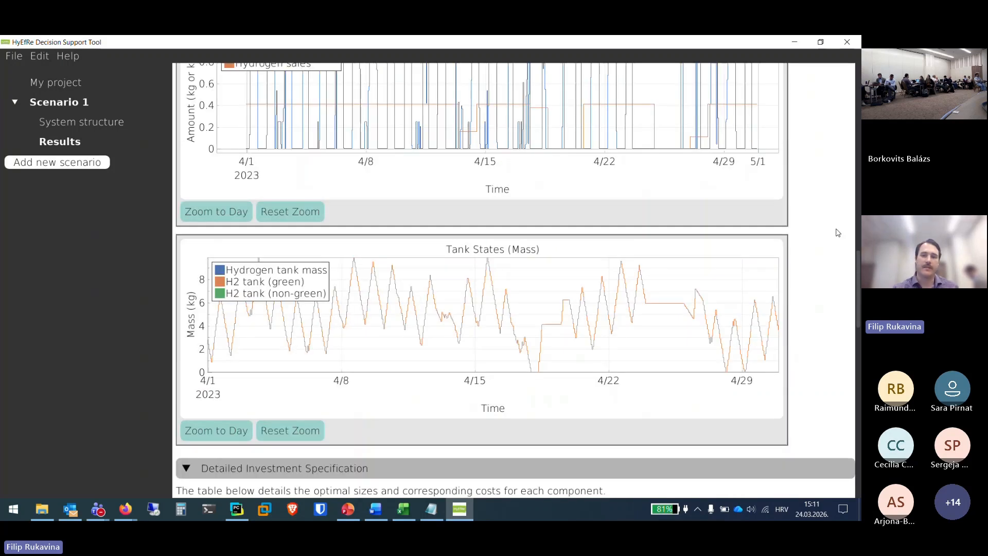
scroll(838, 233, down, 2)
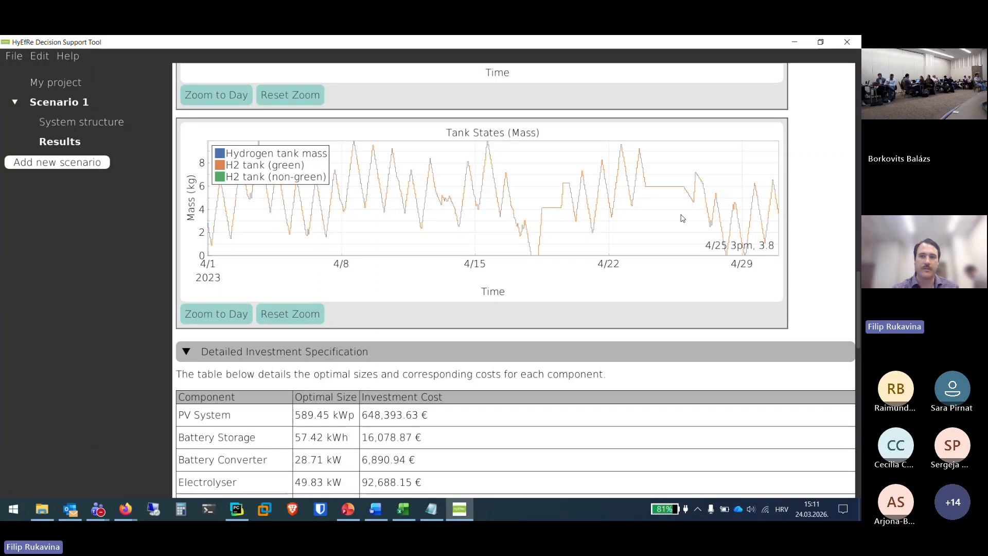
scroll(837, 227, down, 3)
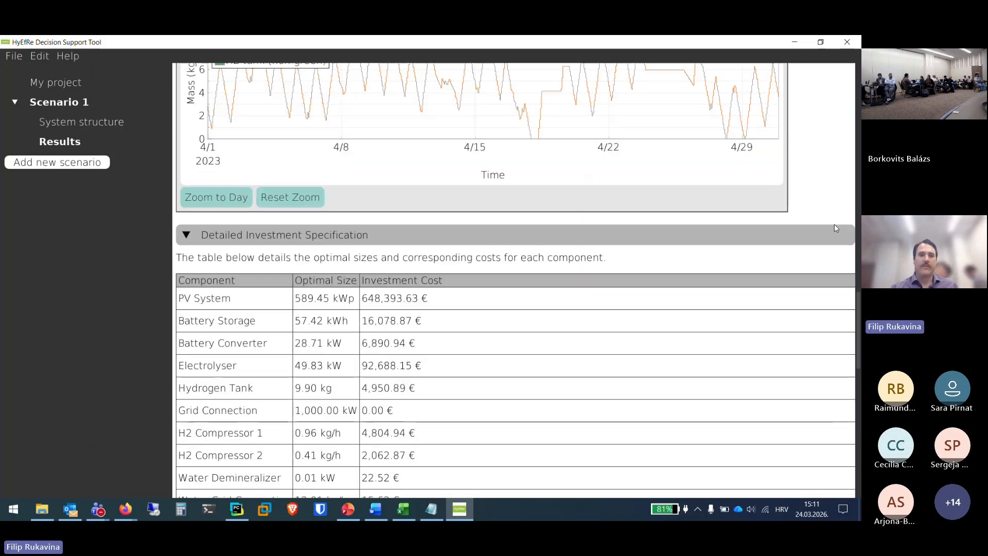
scroll(604, 246, down, 5)
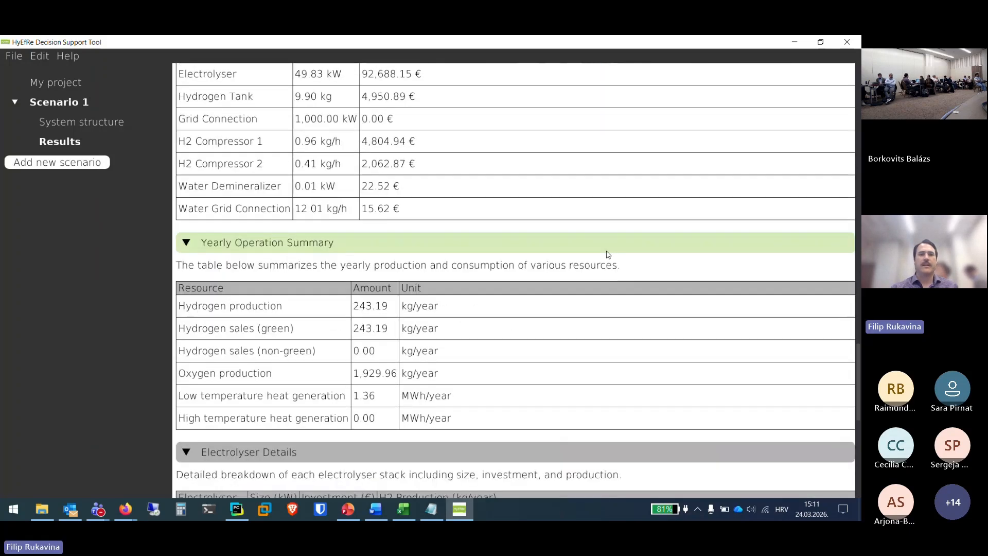
Examine Scenario 1's electrolyser details, green versus non-green energy balance and capacity factors, and return to the start of the results.
scroll(601, 313, down, 3)
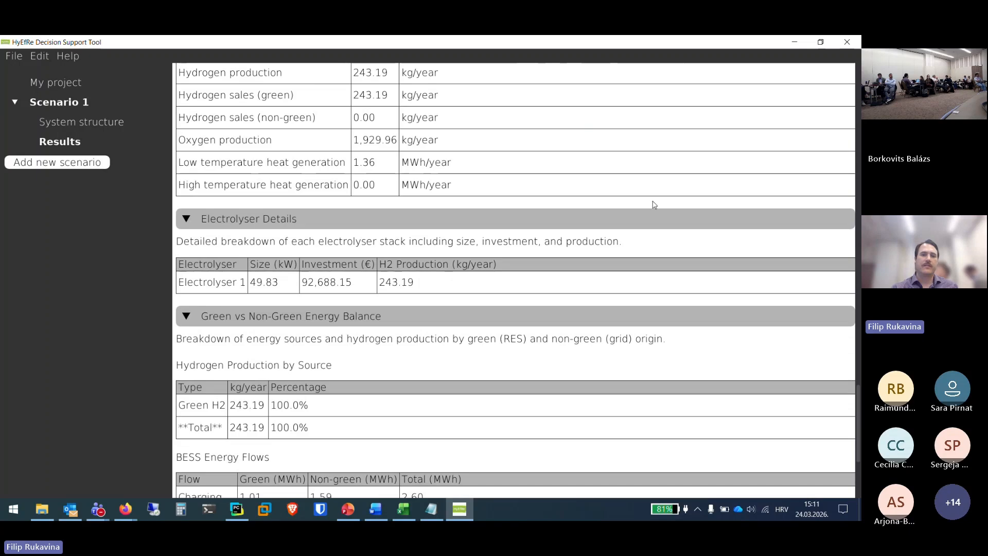
scroll(613, 298, down, 4)
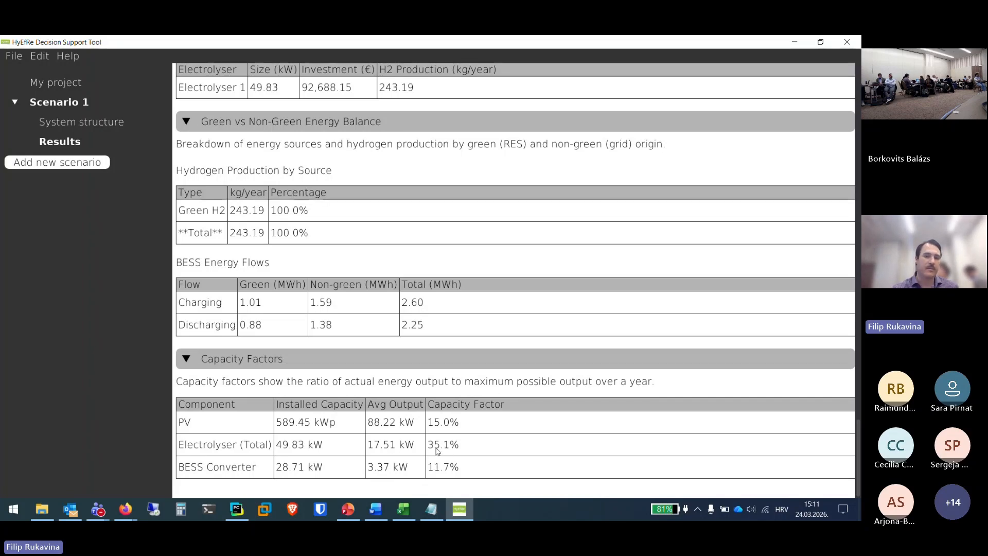
scroll(757, 399, up, 20)
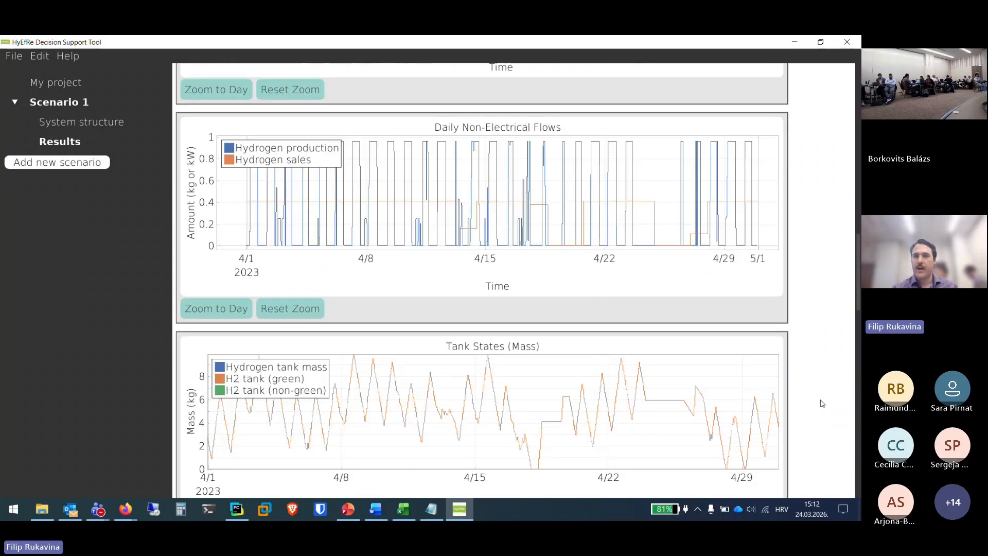
scroll(822, 408, up, 1)
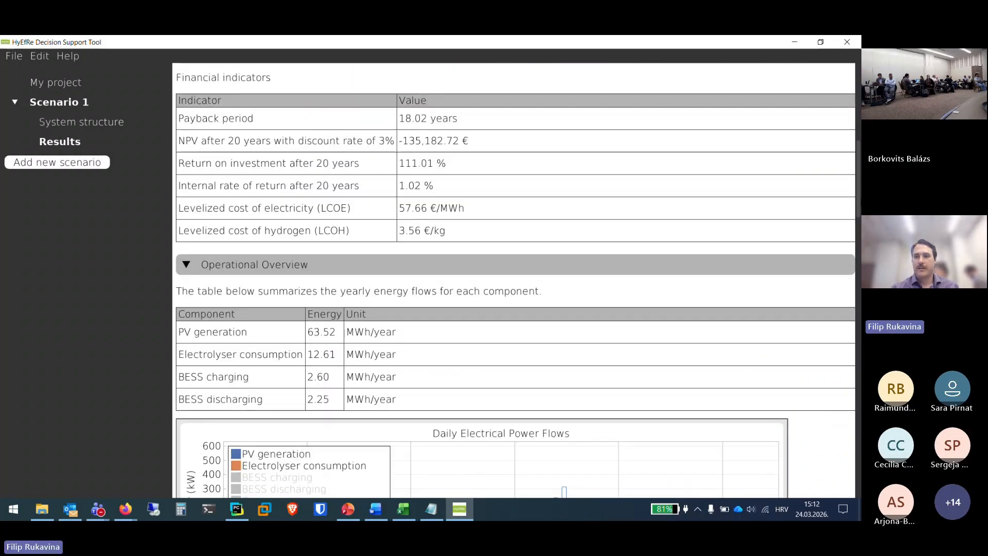
scroll(847, 464, down, 20)
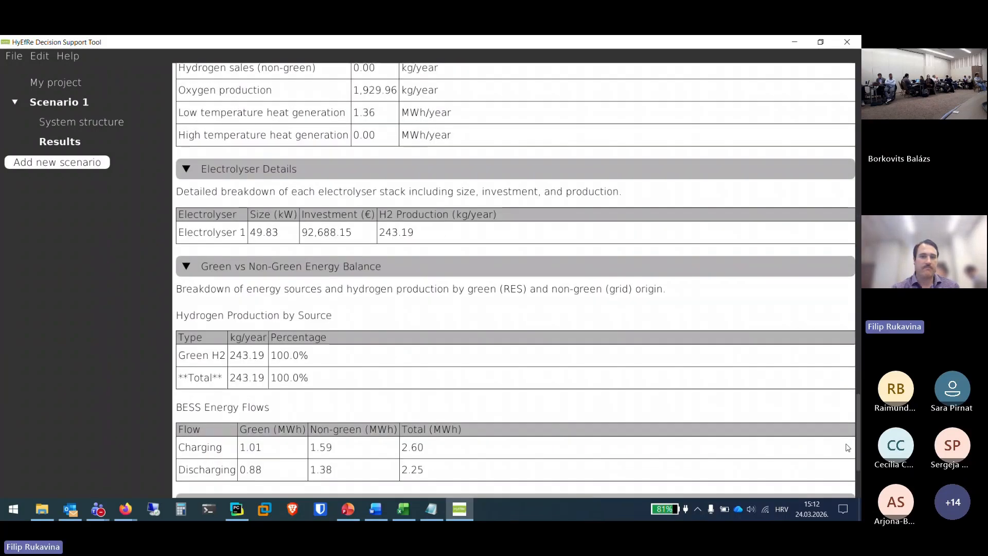
scroll(847, 465, down, 1)
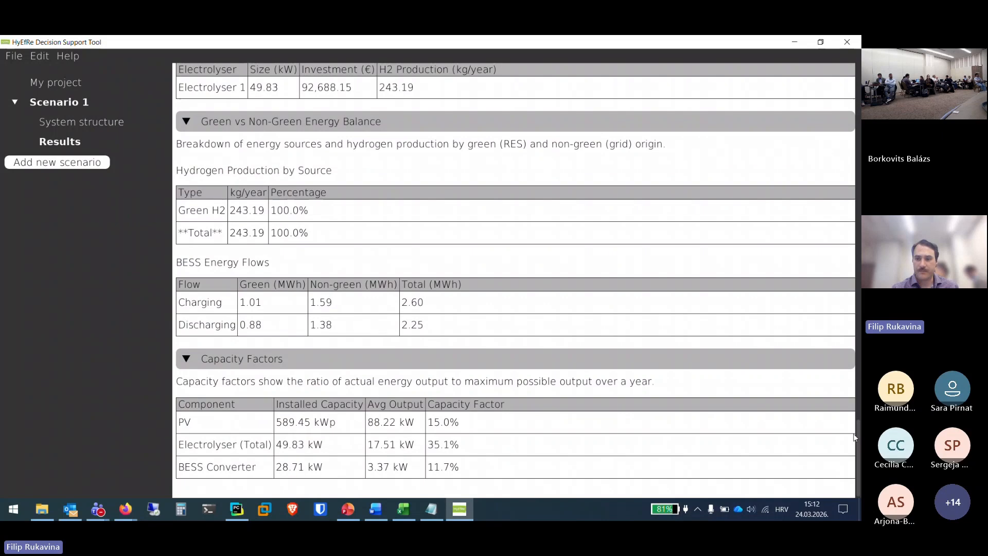
drag(856, 459, 857, 203)
scroll(849, 88, up, 10)
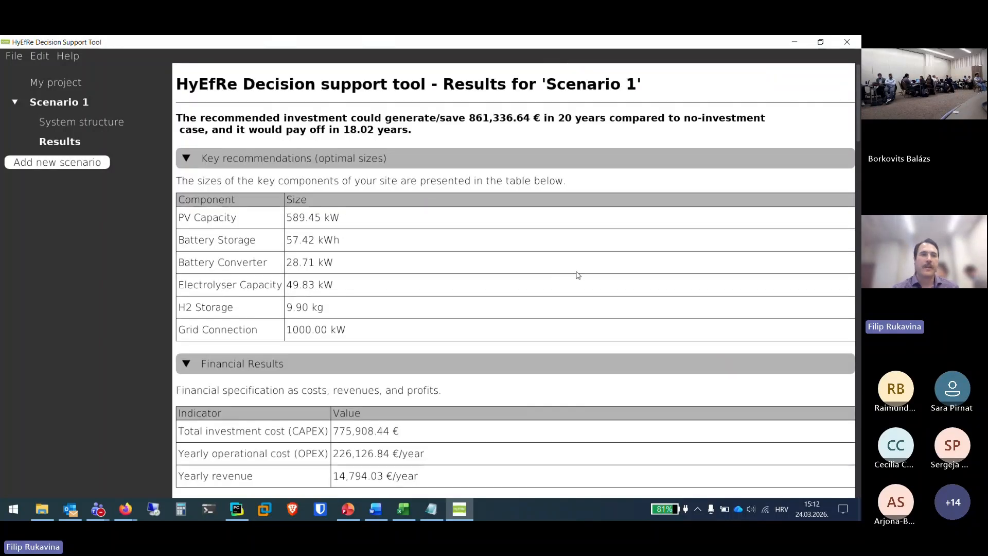
Duplicate Scenario 1 and open the system structure of the copied scenario.
click(72, 122)
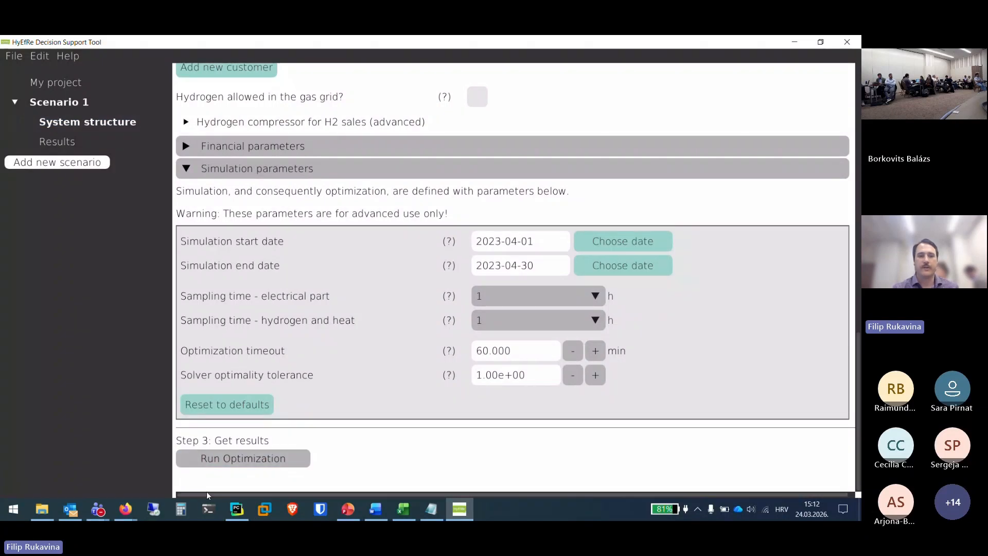
click(218, 465)
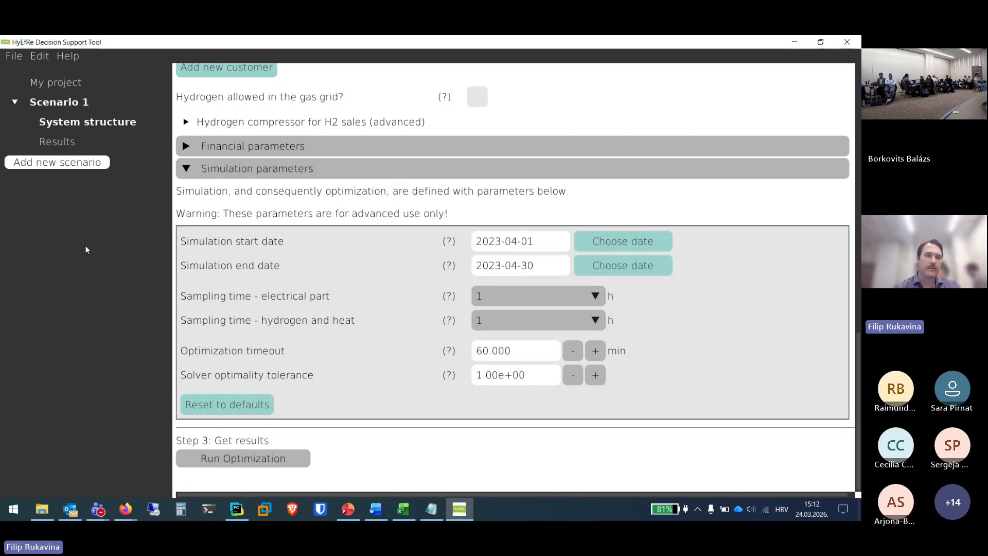
right_click(53, 106)
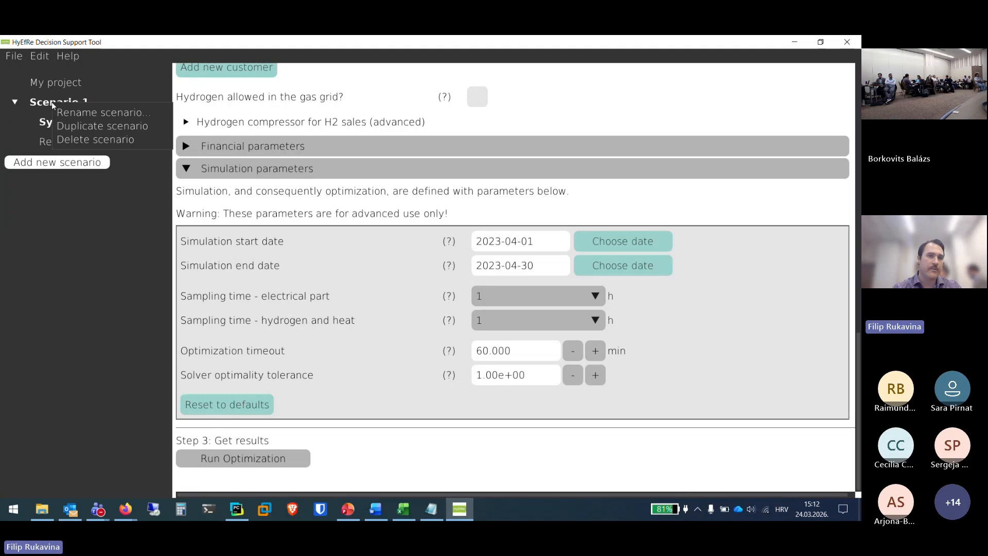
click(59, 126)
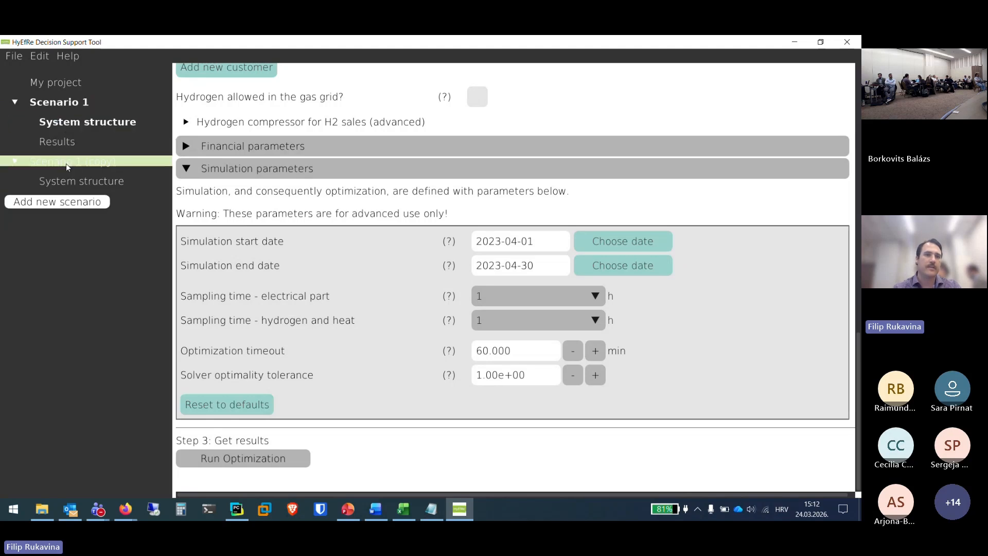
click(75, 183)
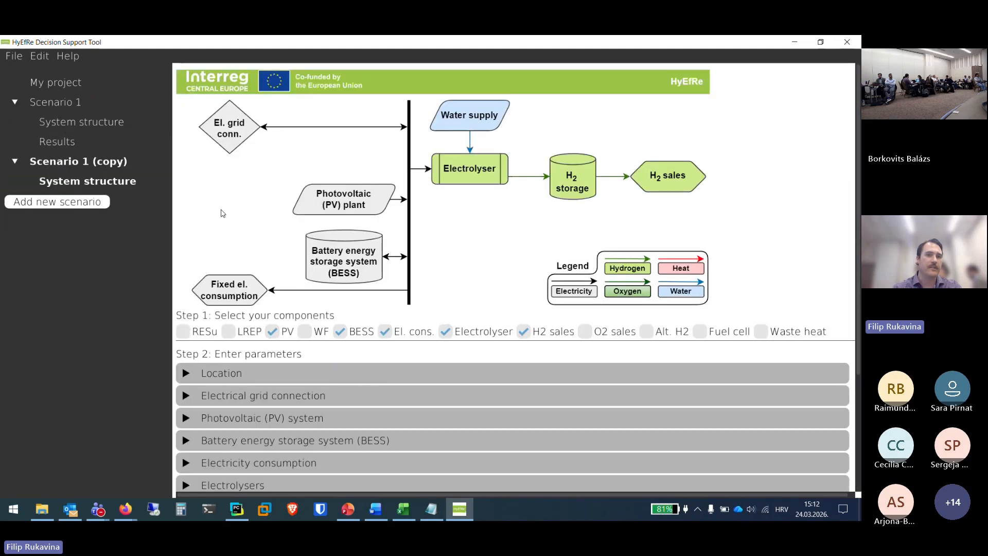
Apply an investment subsidy of 30 % to all components in the copied scenario's financial parameters.
scroll(263, 192, down, 3)
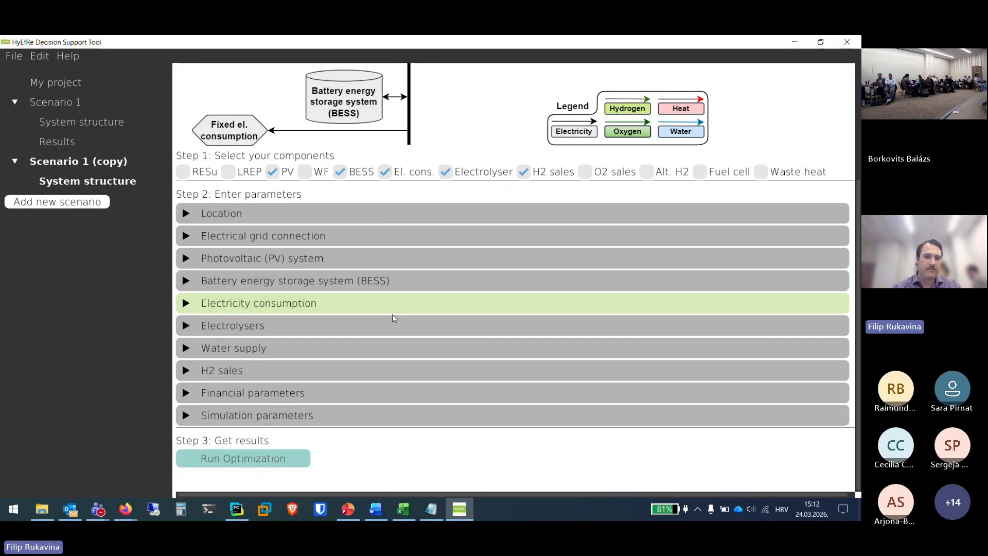
click(359, 393)
scroll(359, 396, down, 5)
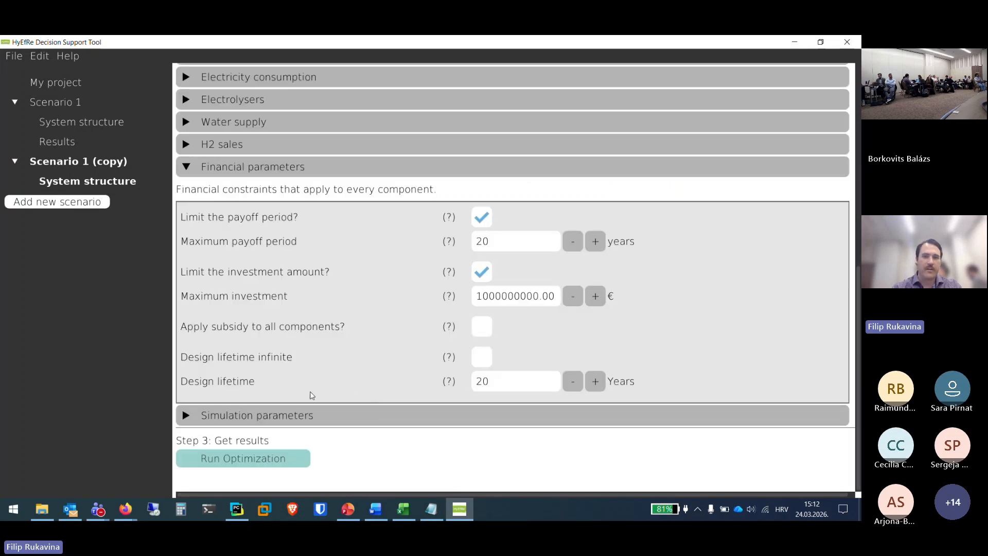
click(482, 327)
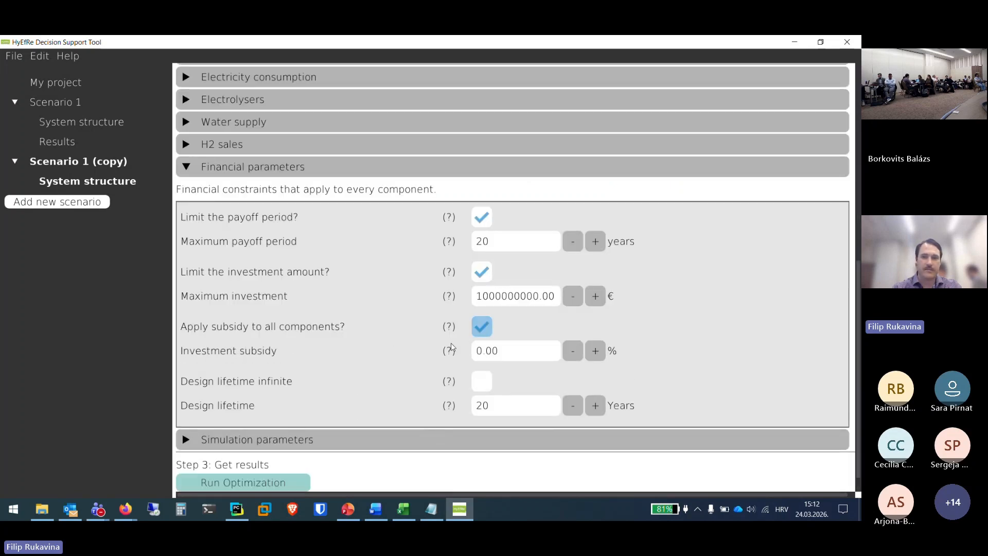
click(513, 355)
text(30.00)
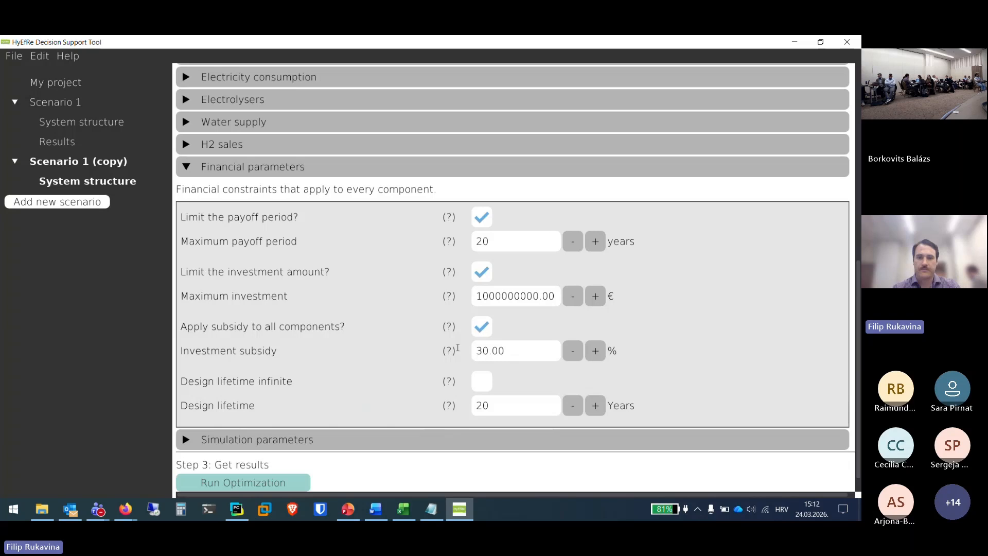
Run the optimization of Scenario 1 (copy), saving the project first, and dismiss the completion message.
scroll(457, 348, down, 1)
click(243, 458)
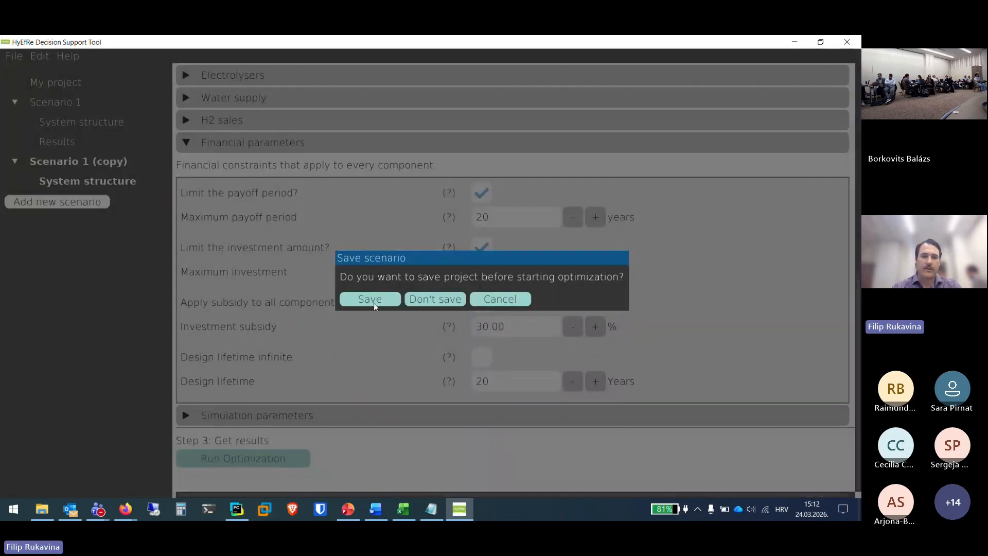
click(376, 298)
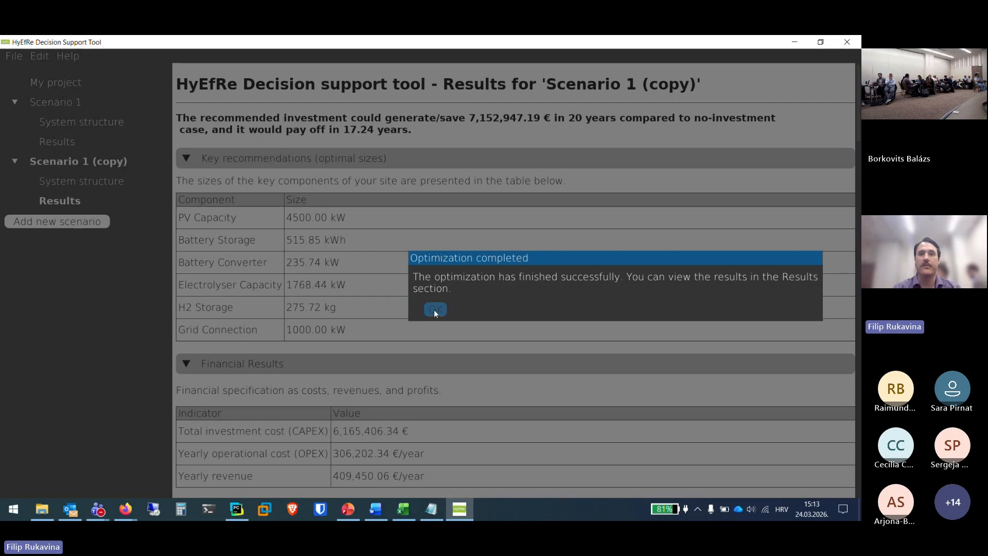
click(435, 310)
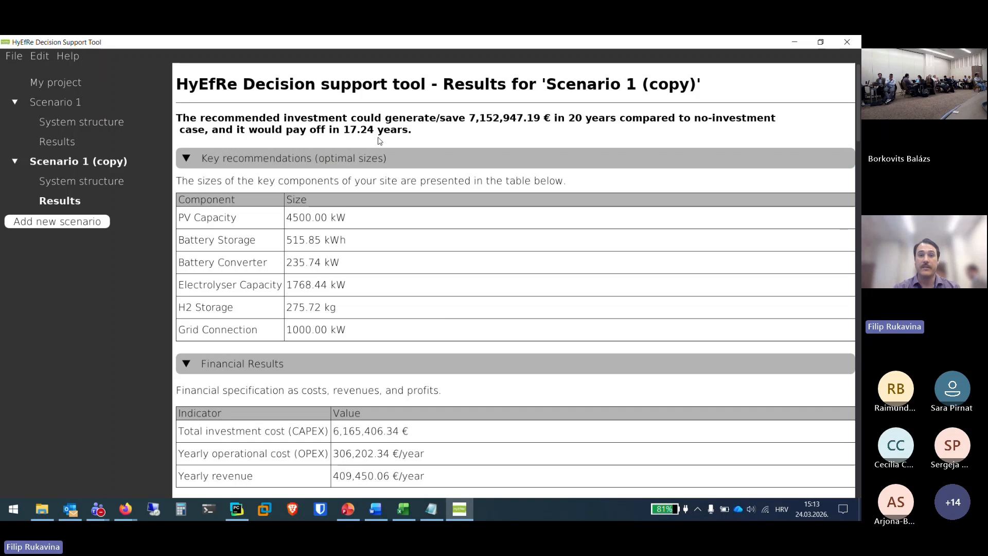
Compare the savings, payoff period and recommended sizes in the results of Scenario 1 and Scenario 1 (copy).
click(58, 143)
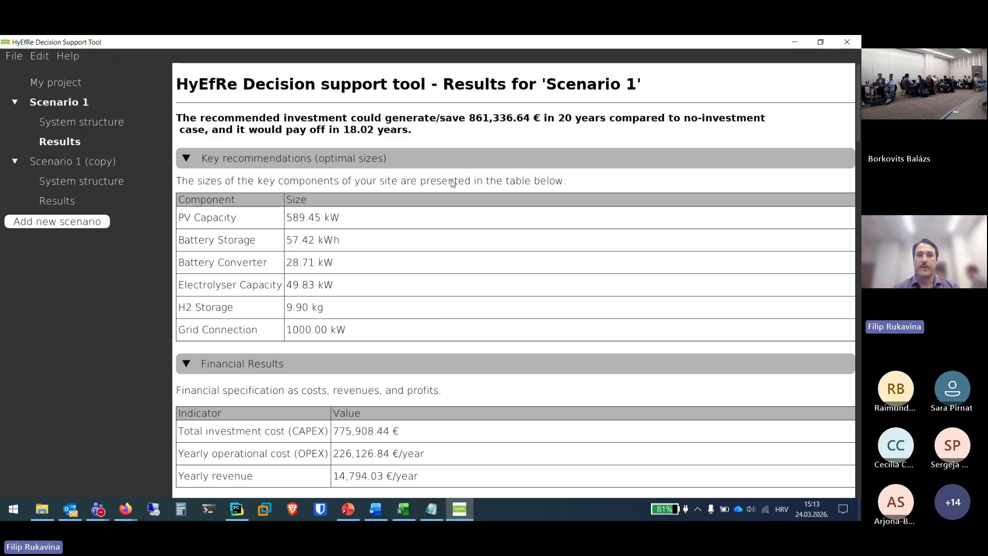
click(55, 202)
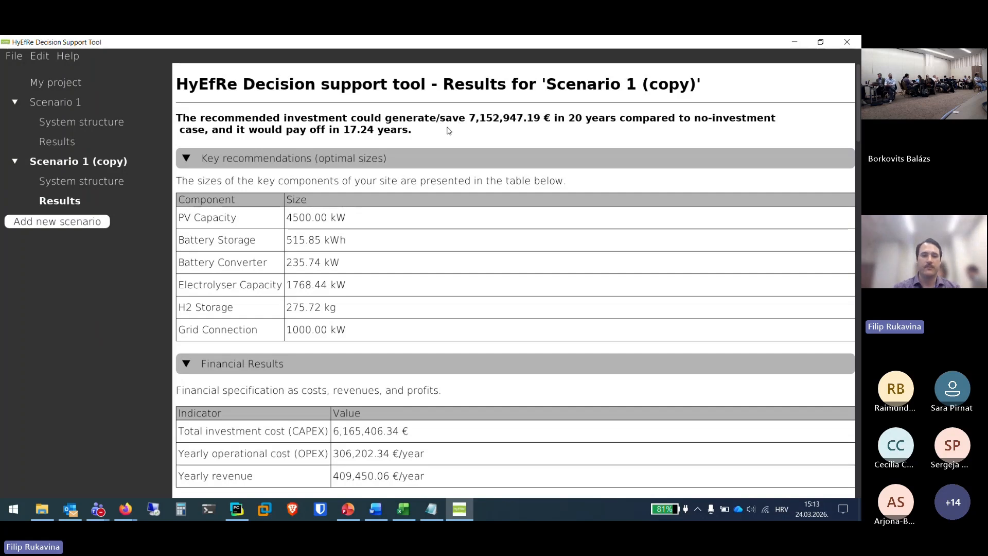
key(XF86AudioMute)
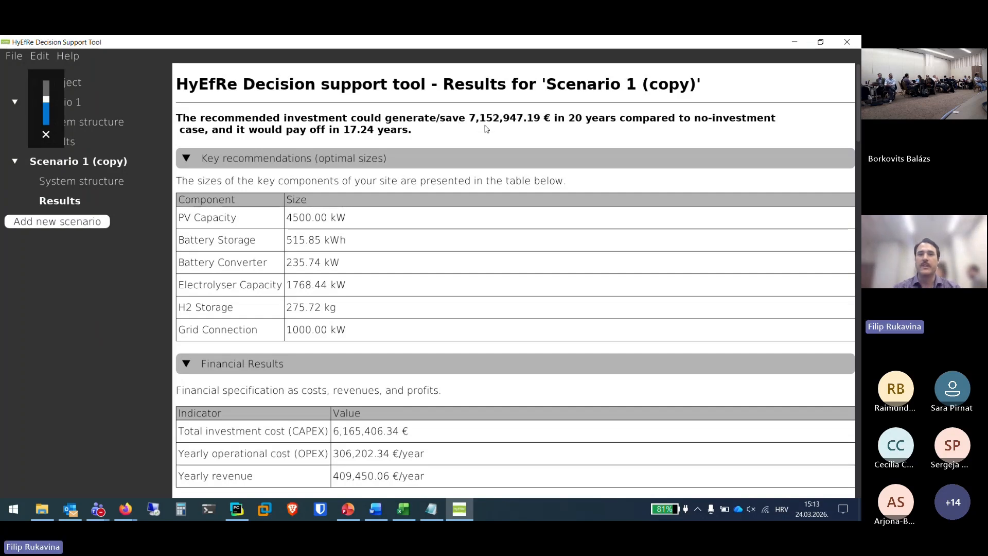
click(75, 143)
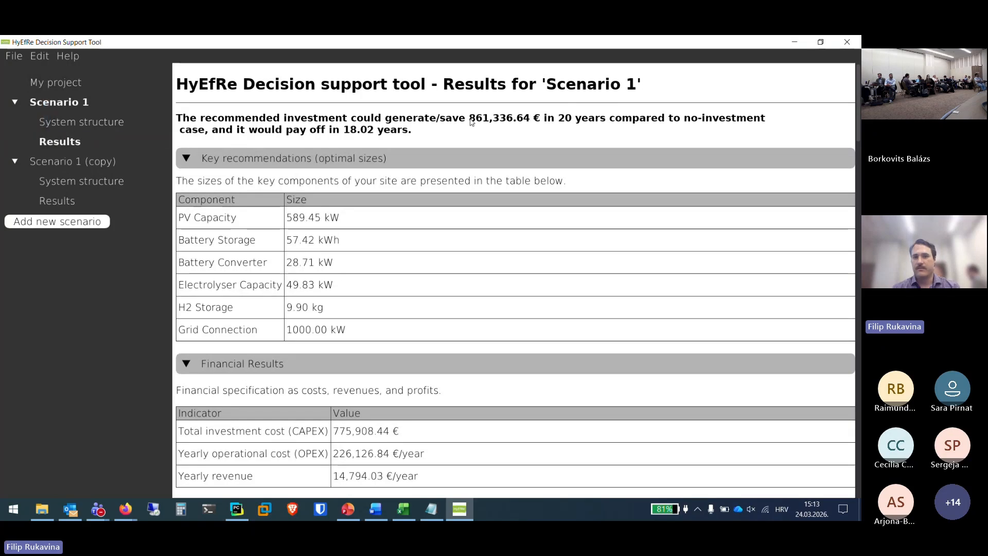
key(Down)
key(Down)
key(Down)
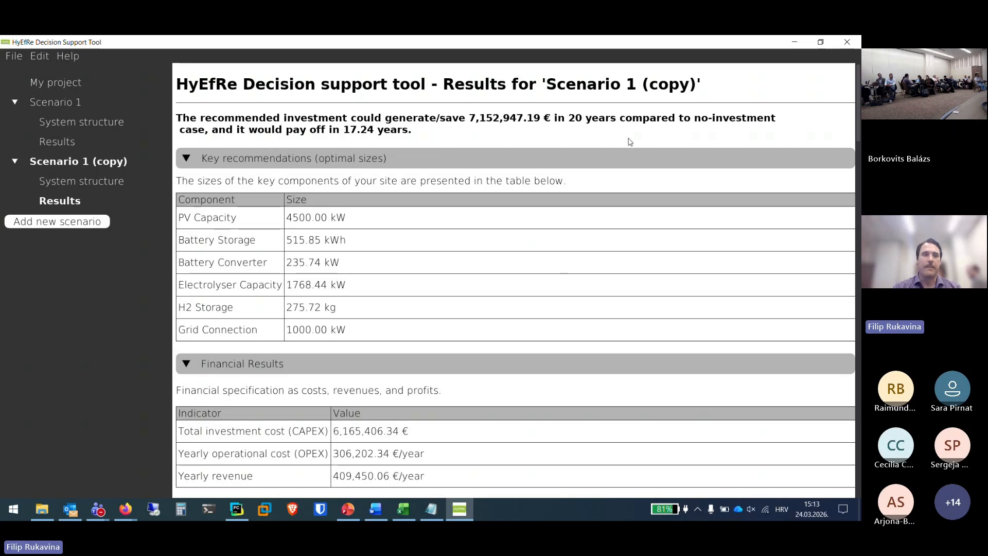
Examine the recommended sizes, financial results and operational overview of Scenario 1 (copy).
scroll(271, 161, down, 1)
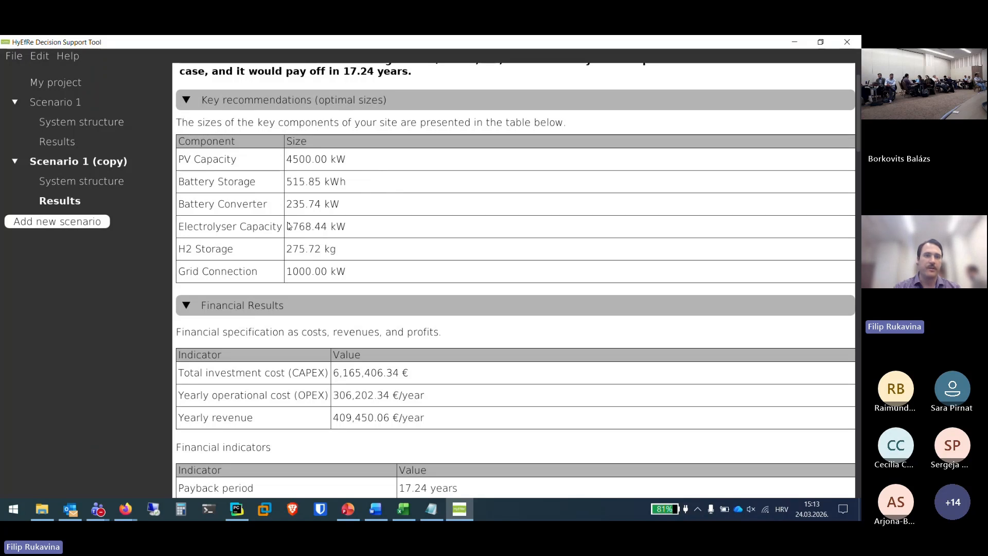
scroll(349, 241, down, 1)
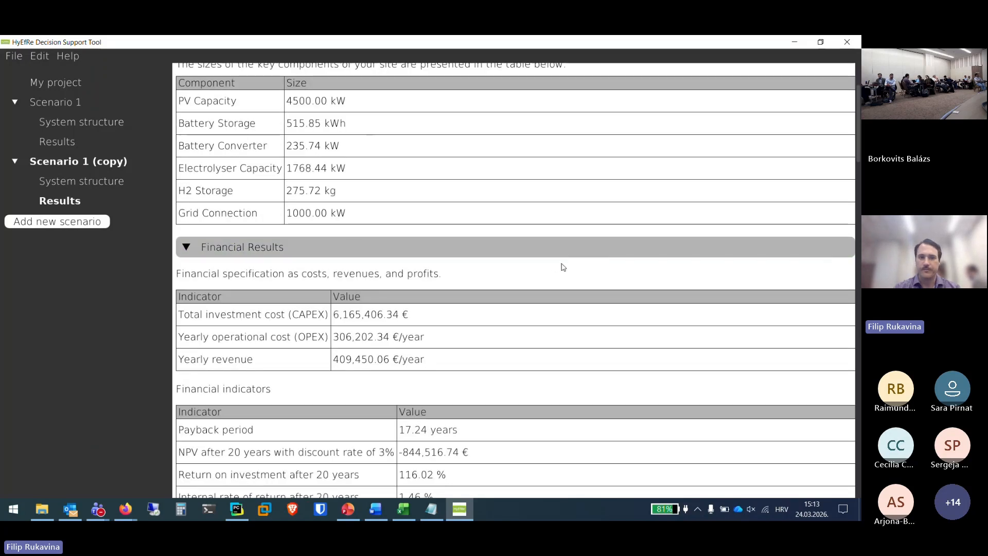
scroll(562, 267, down, 1)
scroll(572, 253, down, 1)
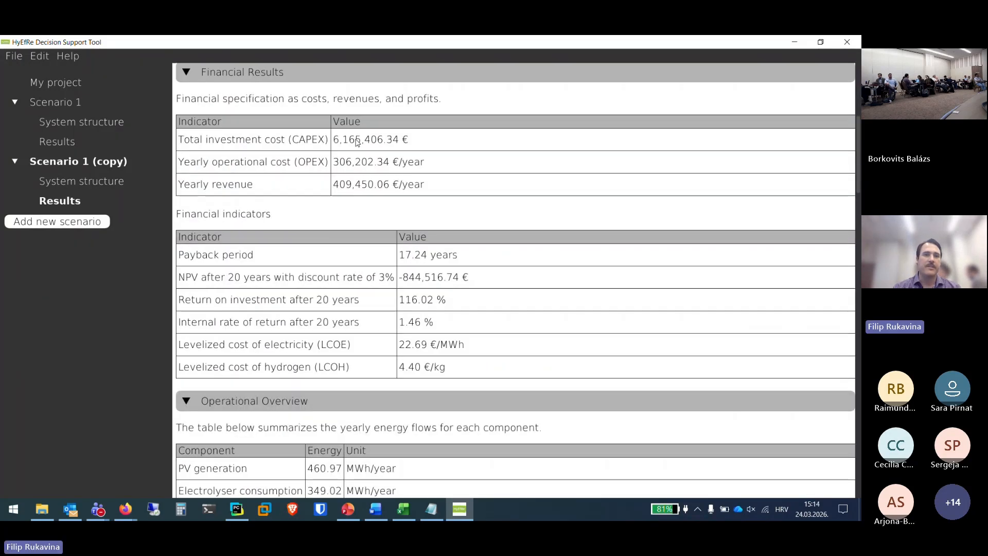
scroll(435, 205, down, 1)
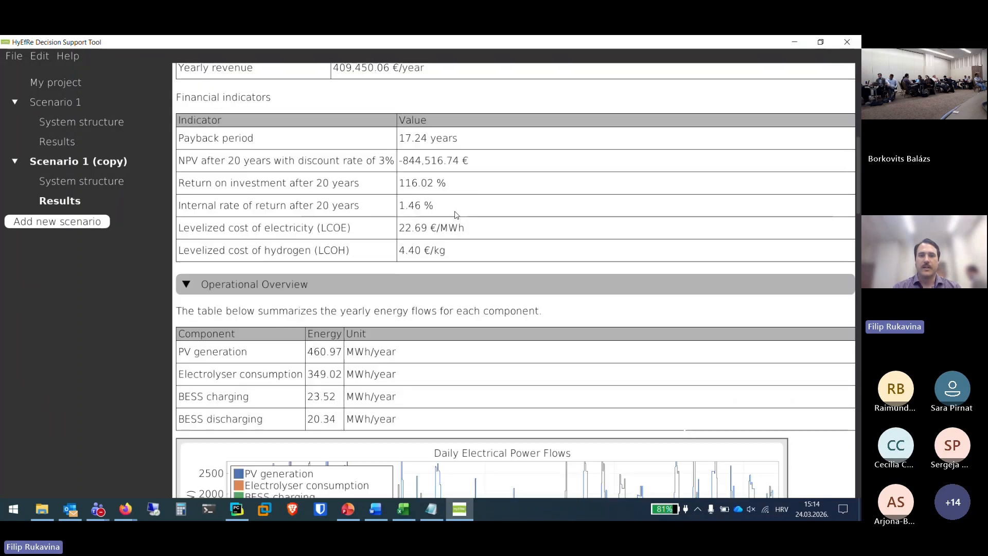
scroll(507, 208, down, 1)
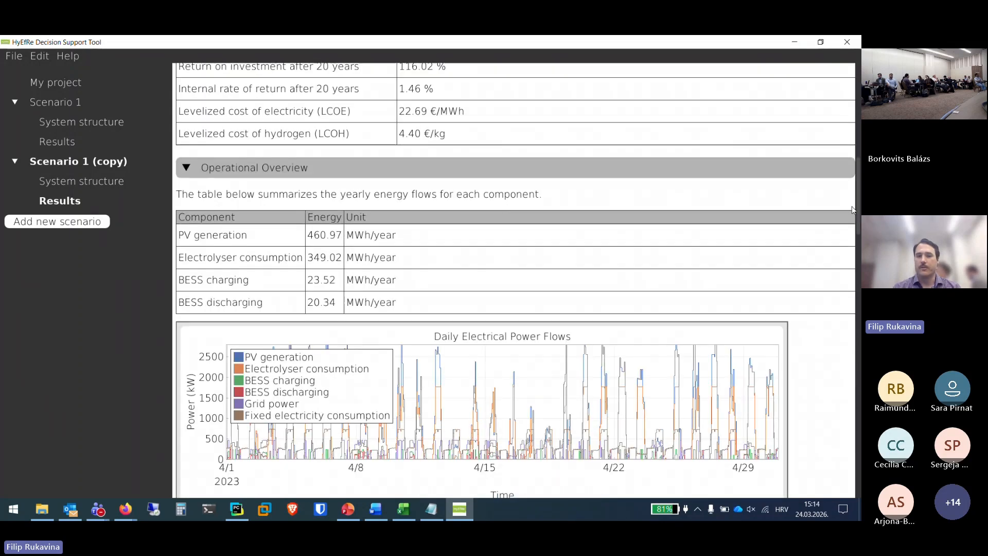
Zoom the copy's Daily Electrical Power Flows chart in on about 15 to 23 April 2023.
scroll(852, 209, down, 2)
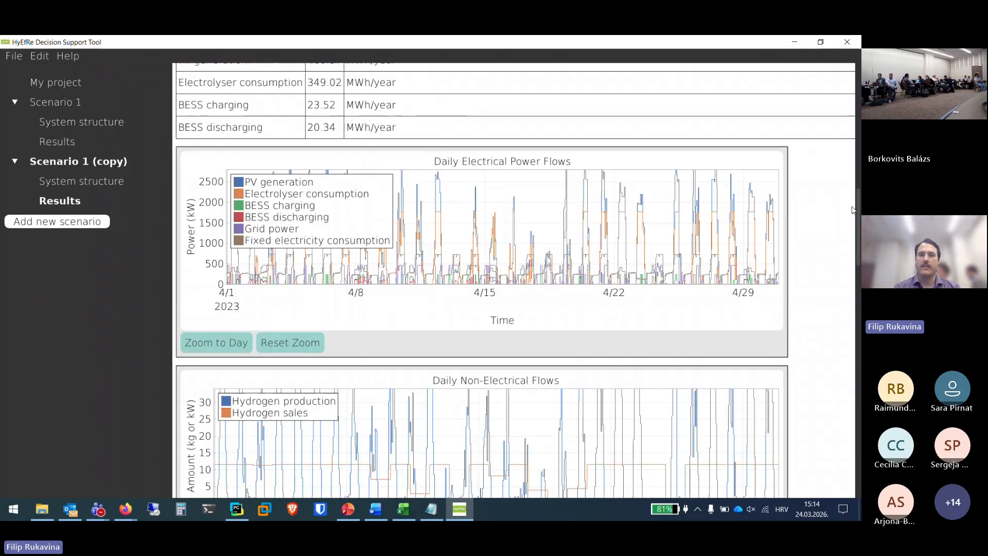
scroll(852, 208, down, 1)
drag(560, 201, 495, 194)
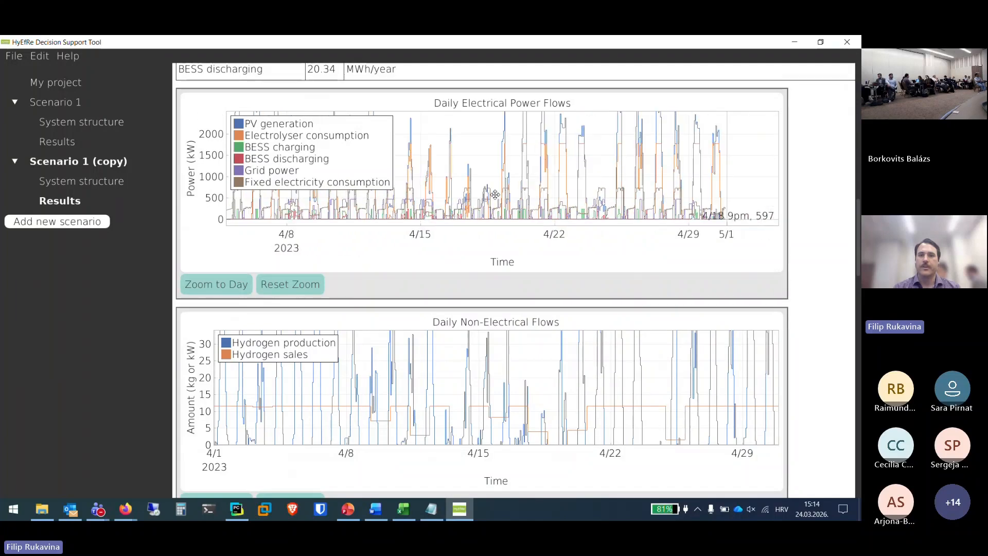
scroll(487, 251, up, 5)
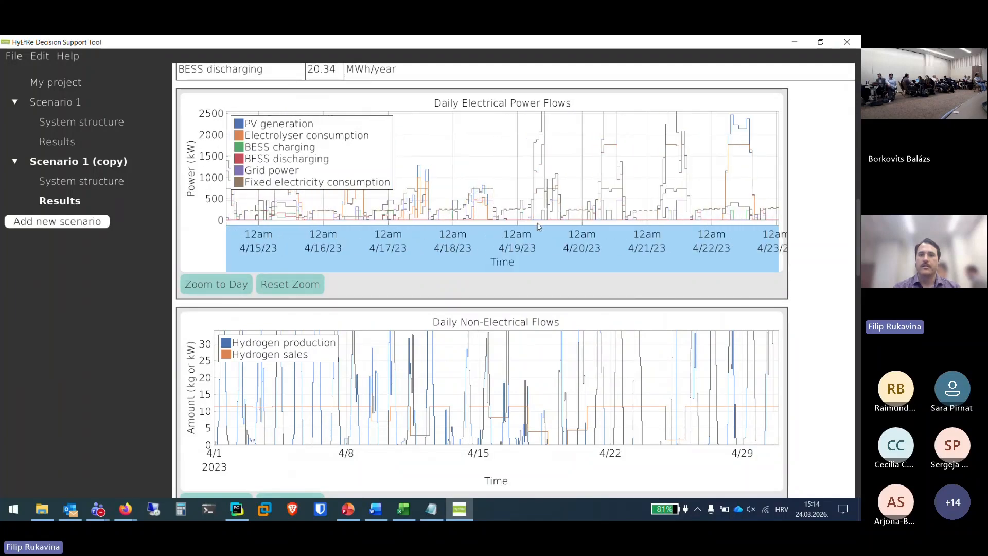
drag(558, 181, 524, 185)
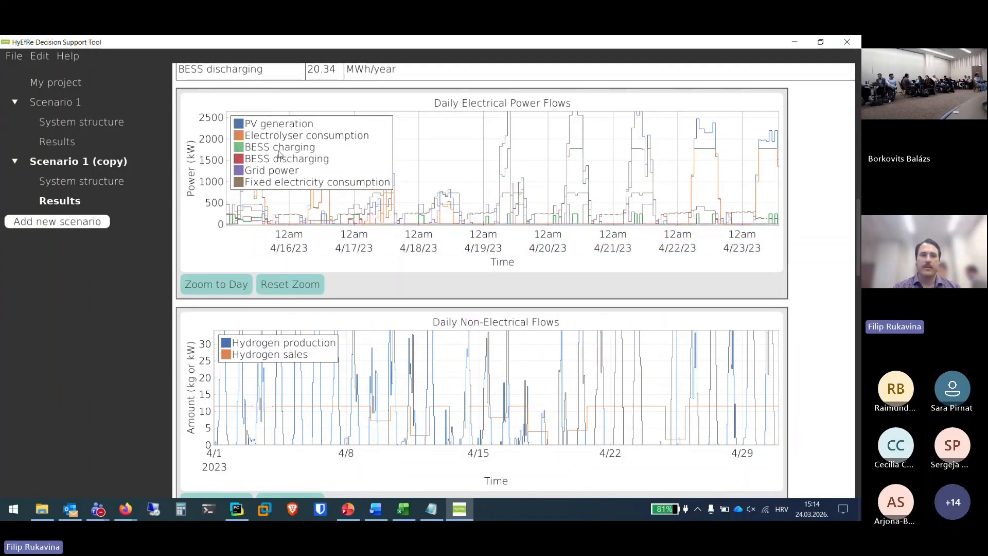
Hide the BESS charging, BESS discharging, Grid power and Fixed electricity consumption series and show about 17 to 24 April.
click(280, 148)
click(287, 159)
click(272, 171)
click(309, 182)
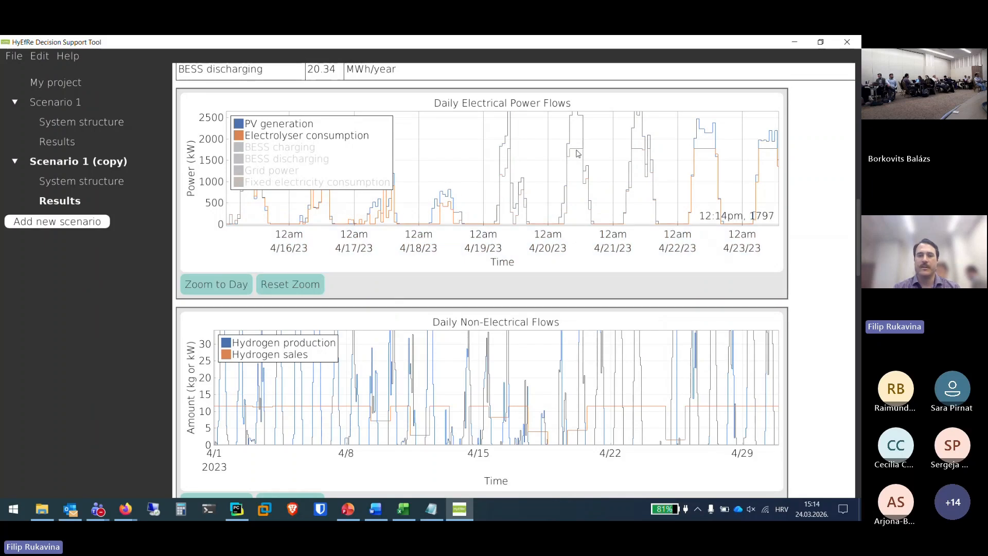
drag(575, 155, 483, 163)
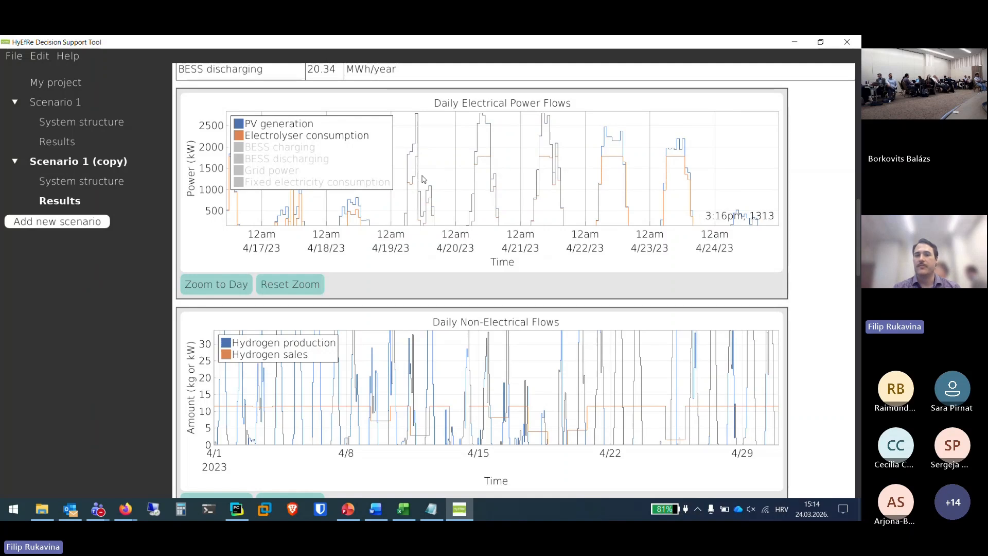
Shift the copy's Daily Electrical Power Flows chart to about 13 to 21 April and view the Yearly Operation Summary.
drag(445, 184, 660, 190)
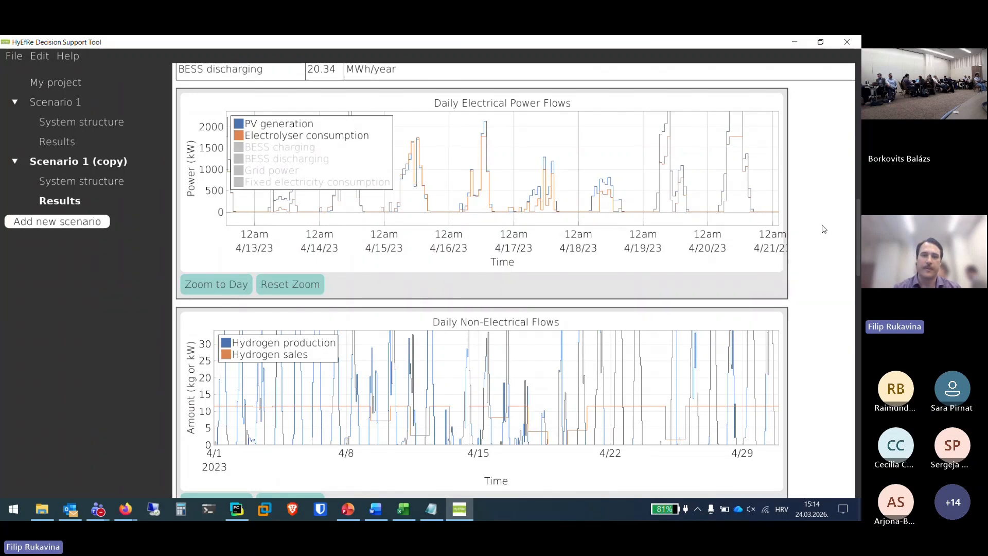
scroll(819, 237, down, 15)
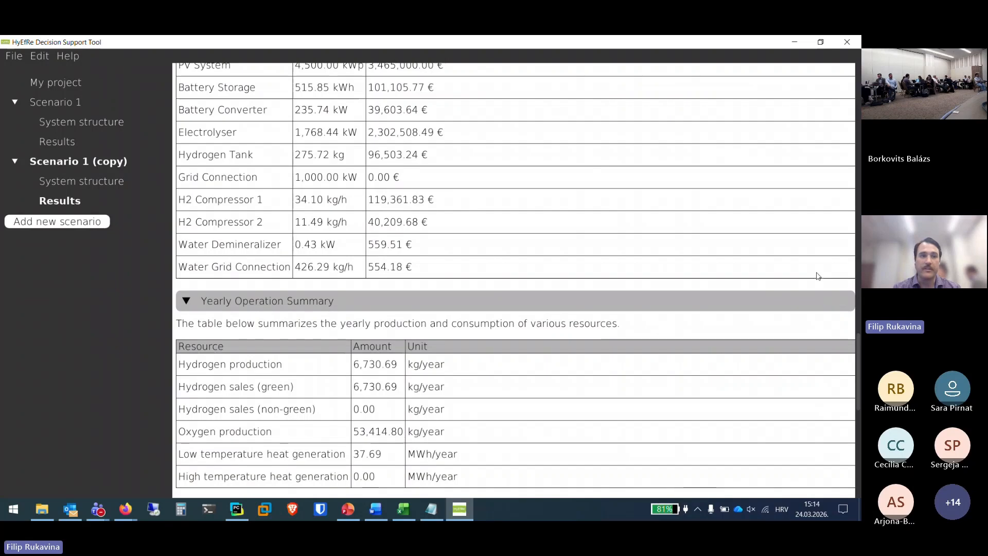
Save the project and close the HyEfRe Decision Support Tool, saving the project on exit.
click(14, 56)
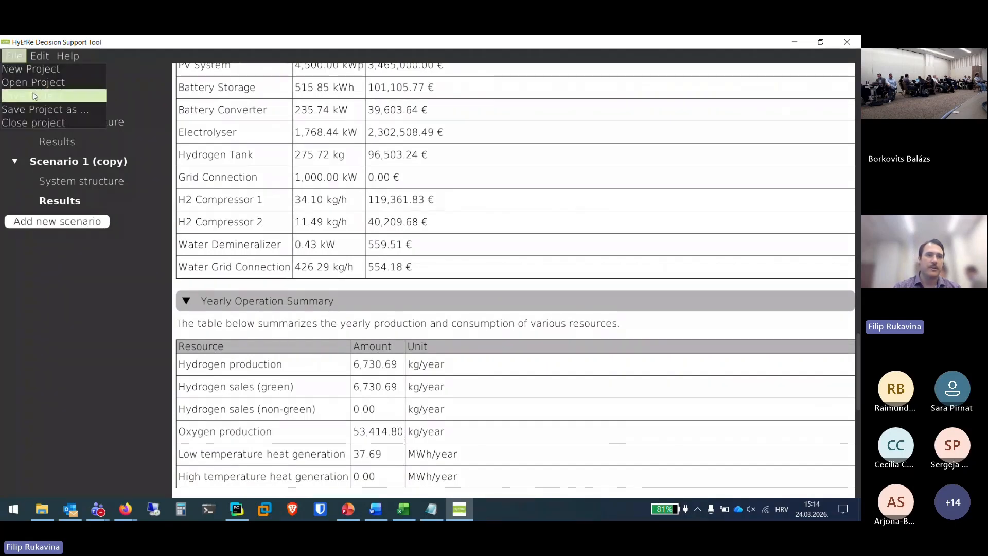
click(34, 95)
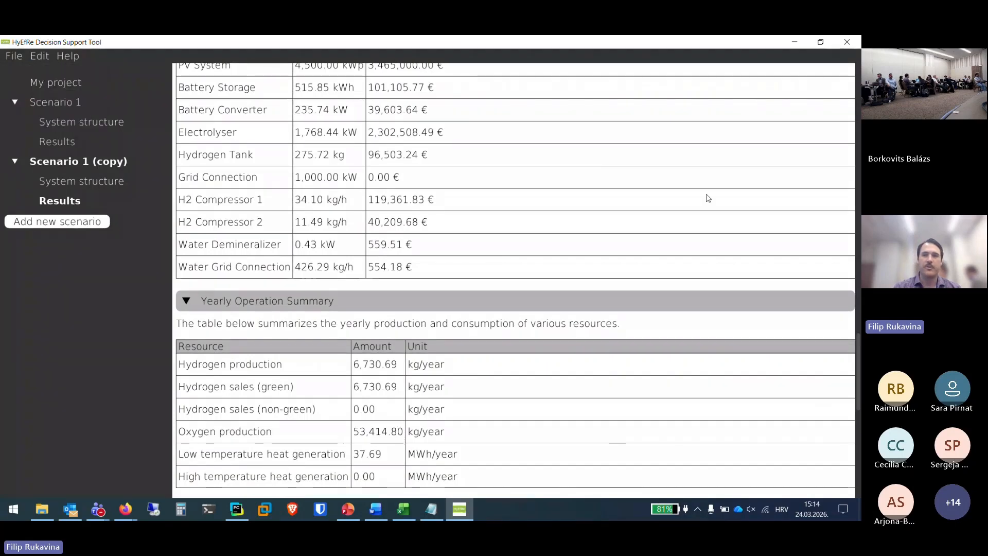
click(847, 43)
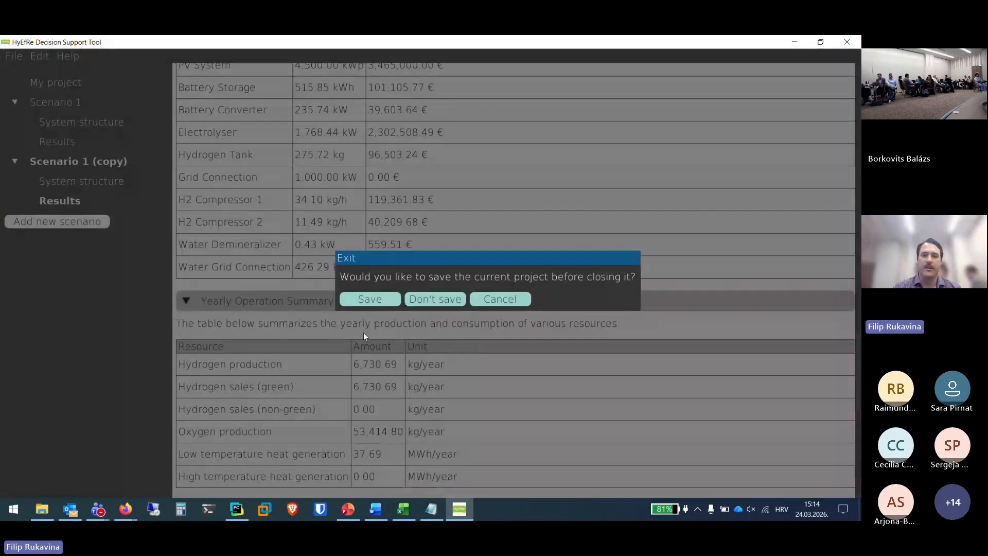
click(377, 301)
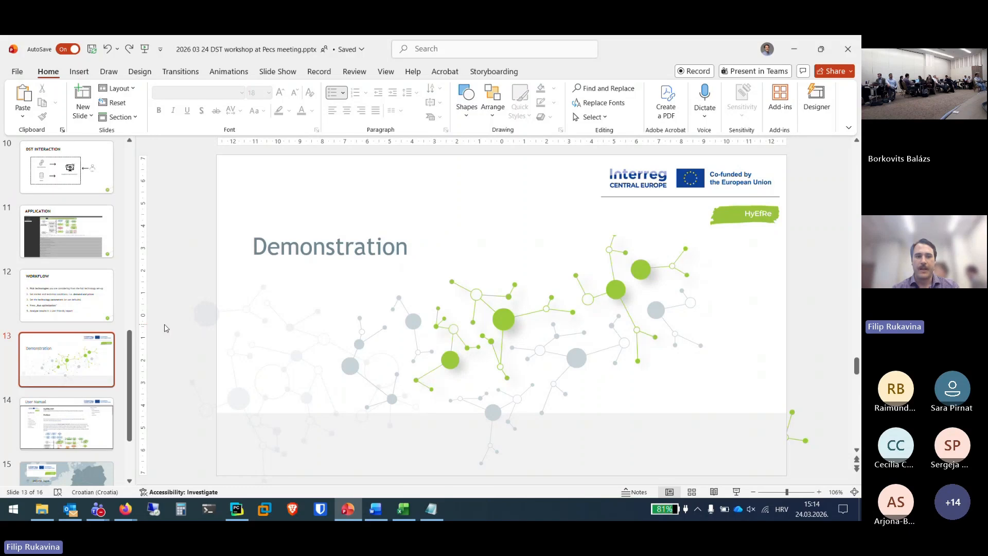
Show slide 14, User Manual, in the PowerPoint workshop presentation.
scroll(124, 376, down, 3)
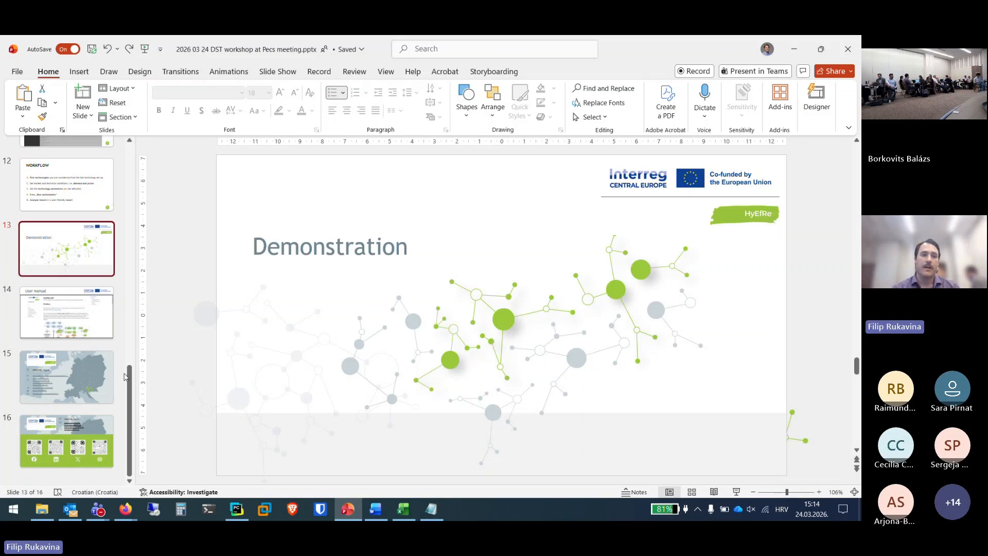
click(67, 313)
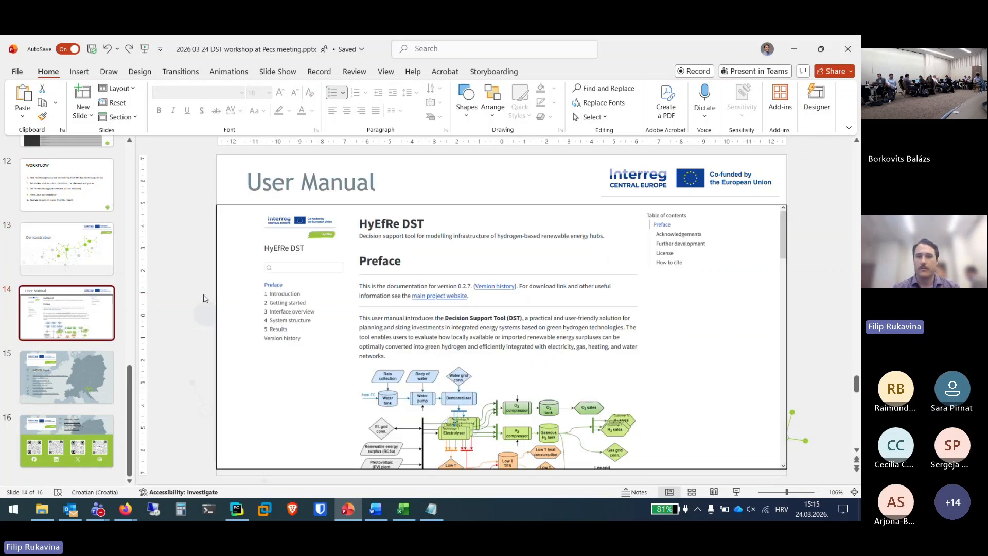
click(216, 340)
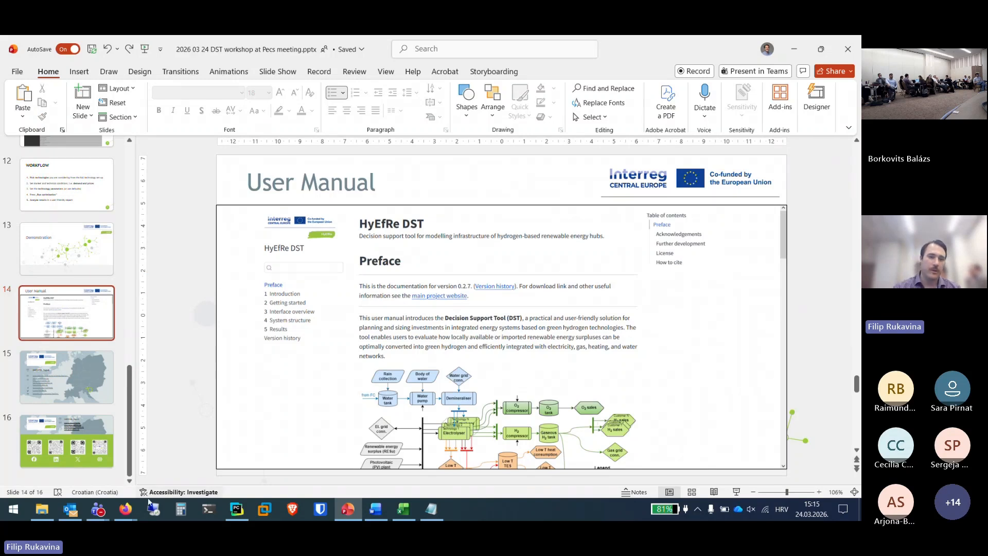
Switch to the HyEfRe DST user manual in Firefox and look through its Preface page.
mouse_move(126, 508)
click(193, 459)
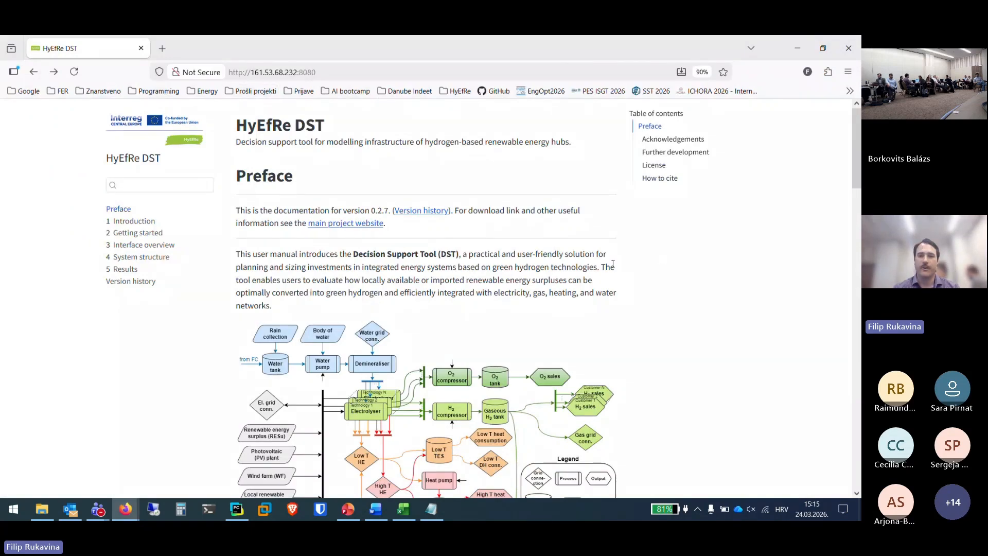
scroll(608, 261, down, 10)
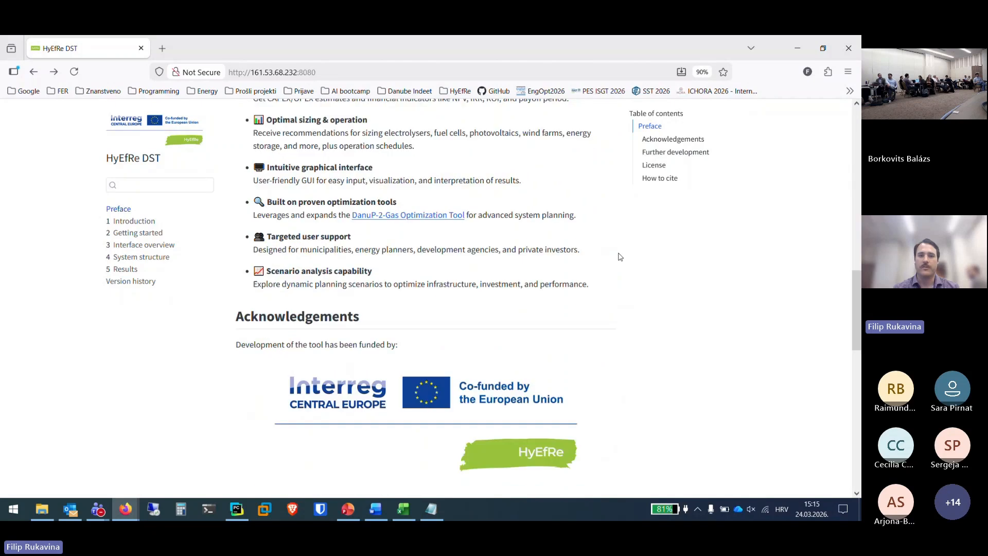
scroll(620, 256, up, 10)
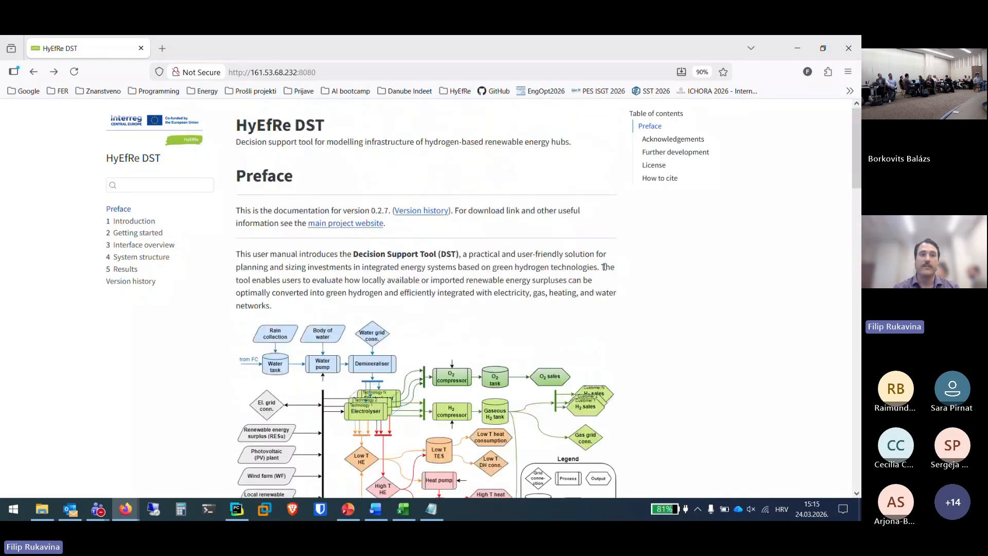
Search the user manual for "electrolyser" and open the 2.3 Simple example result under Getting started.
click(135, 186)
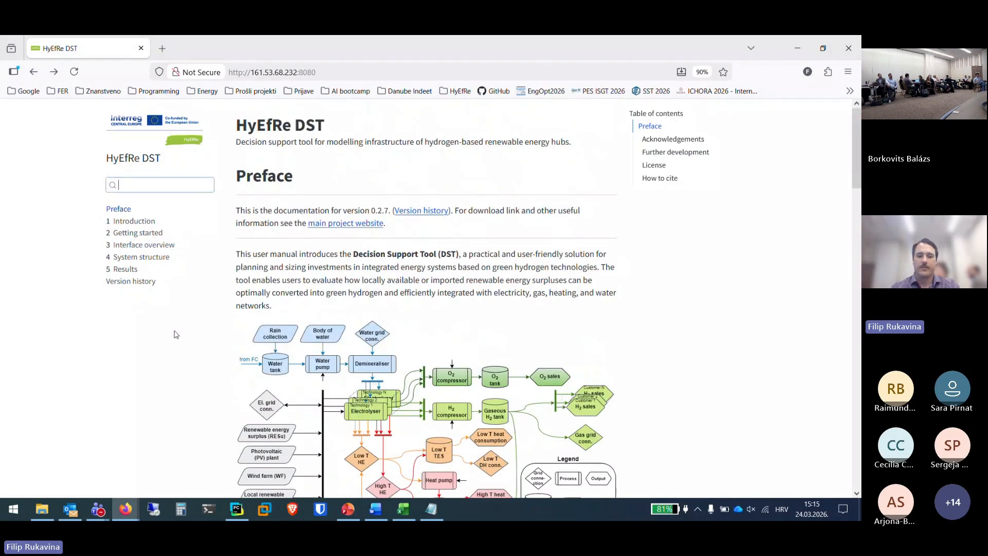
text(electr)
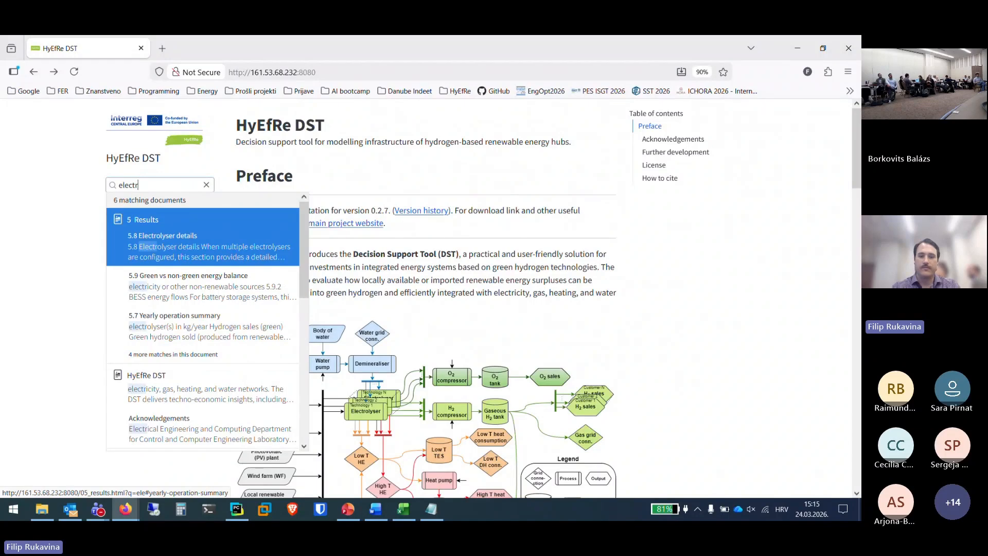
text(olyser)
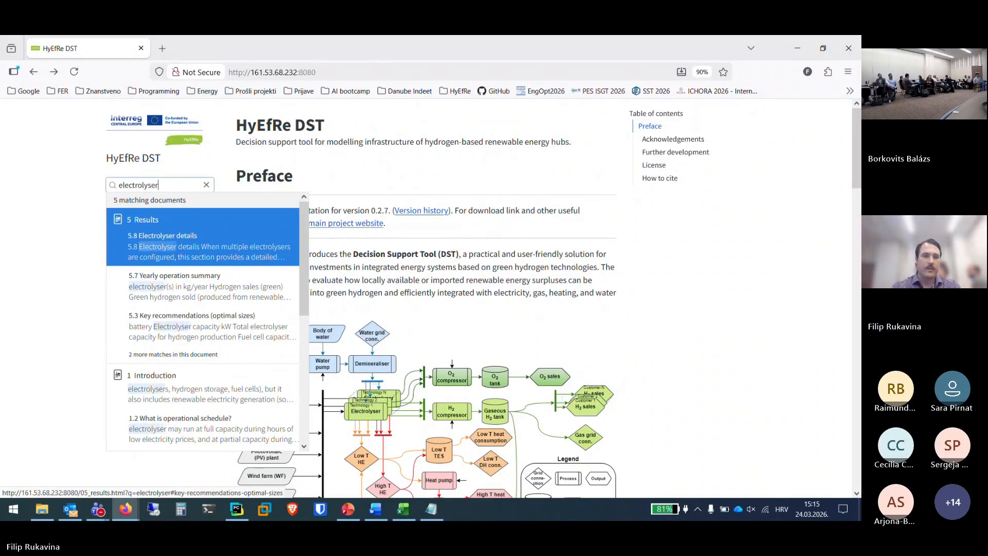
scroll(196, 373, down, 1)
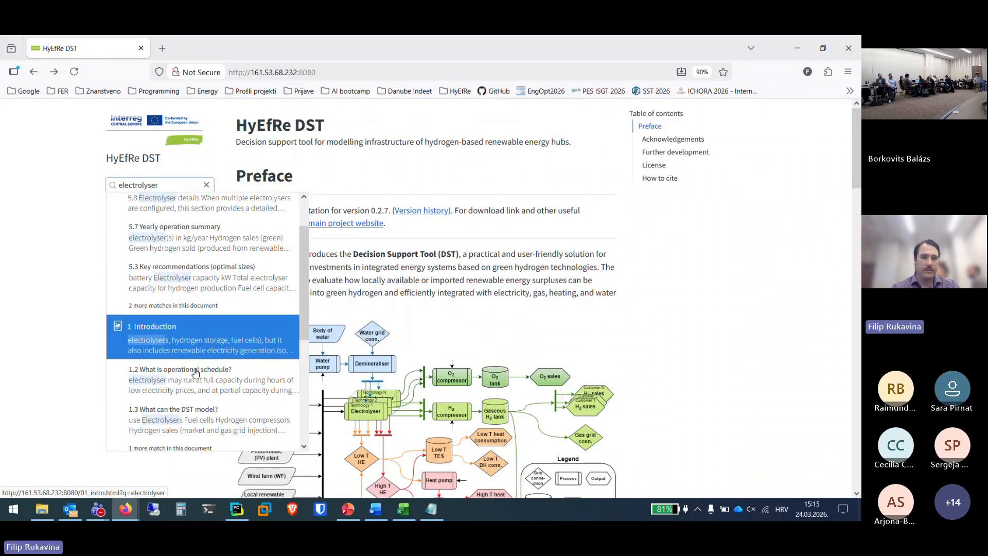
scroll(196, 372, down, 4)
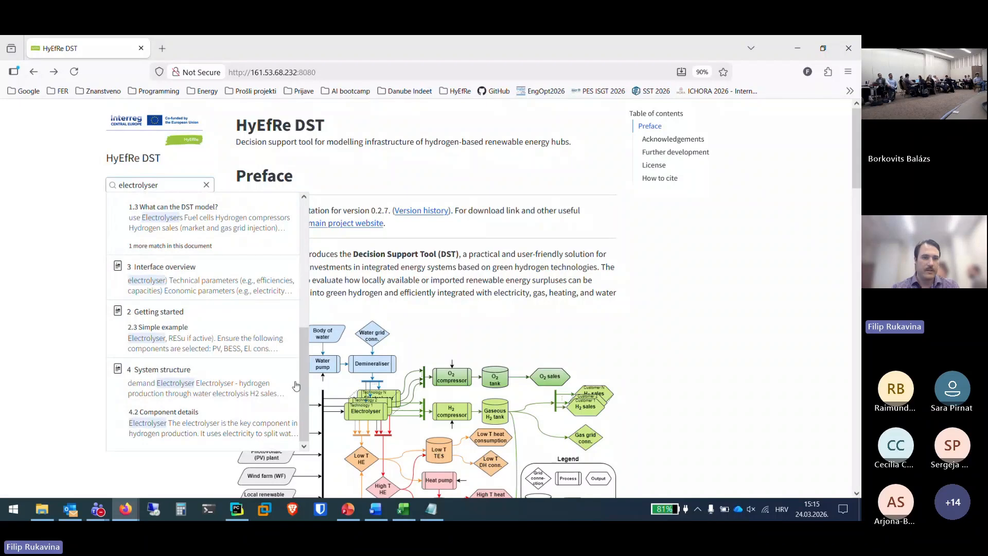
click(161, 341)
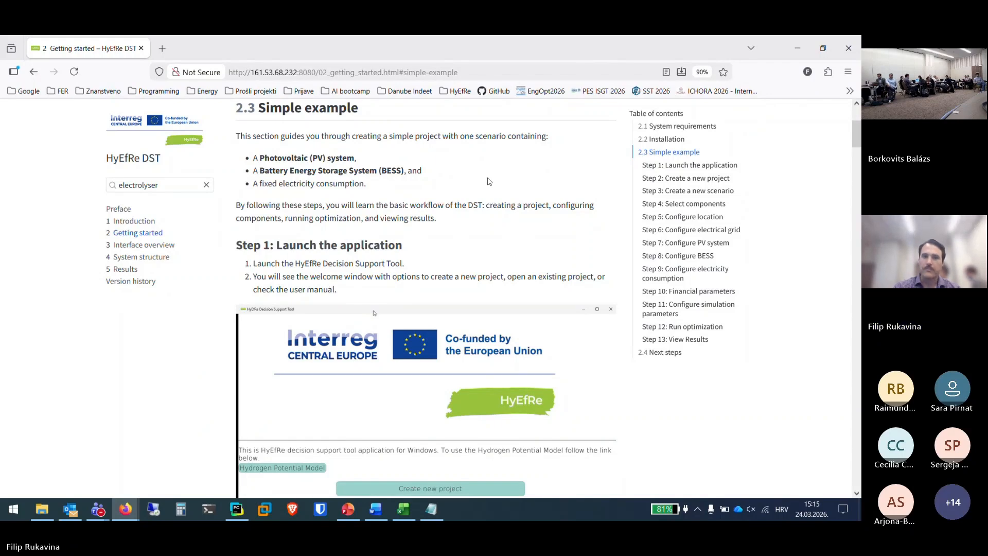
Read through the Simple example from launching the application to configuring the PV system.
scroll(626, 184, down, 2)
scroll(626, 184, down, 6)
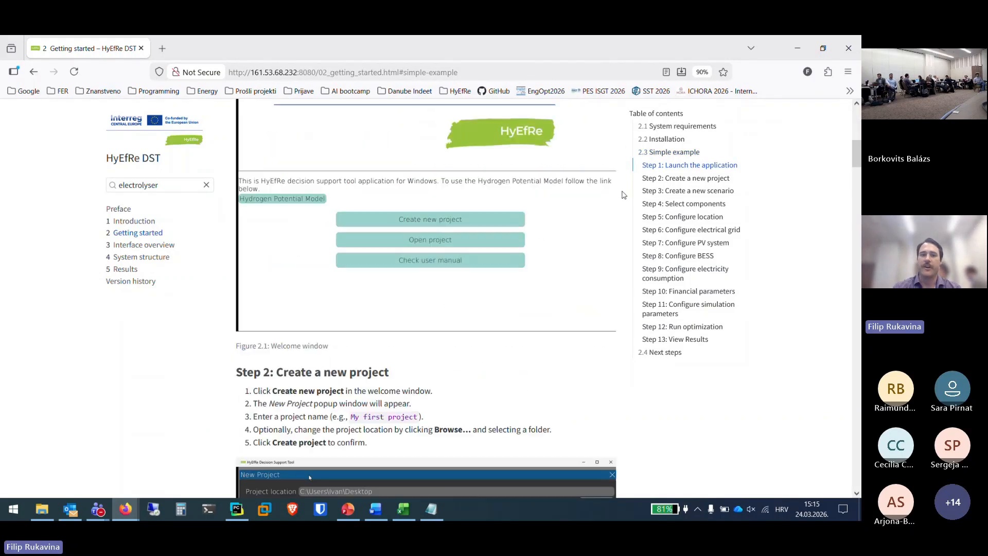
scroll(626, 209, down, 2)
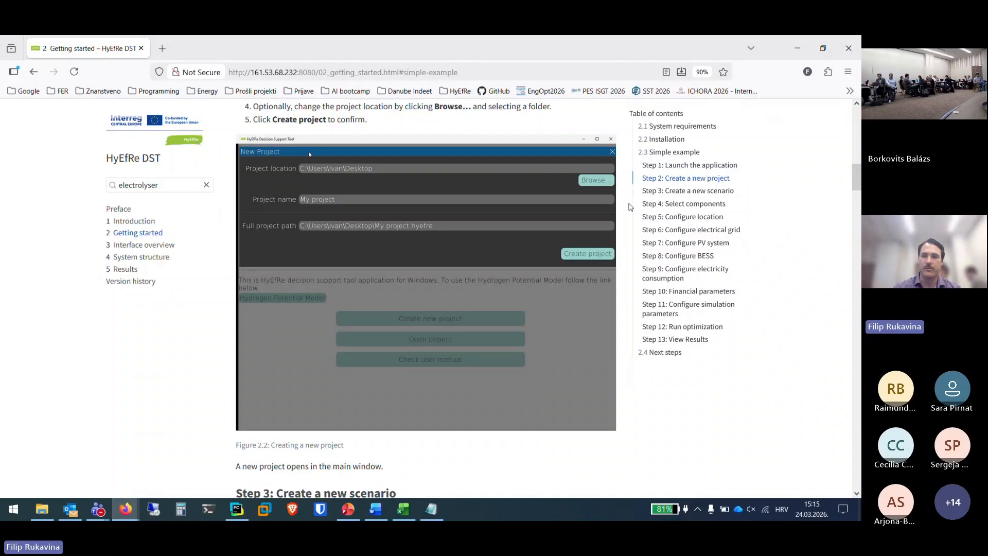
scroll(631, 208, down, 2)
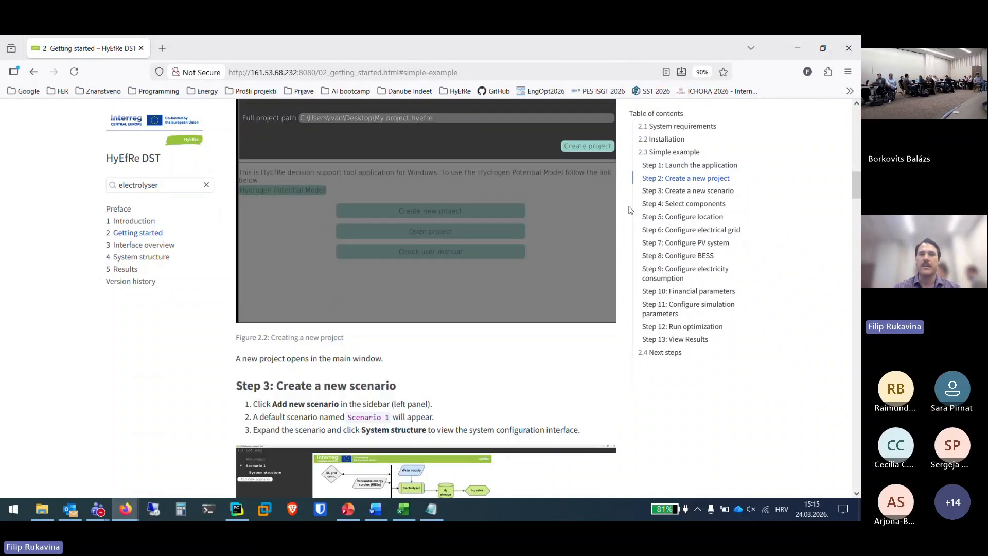
scroll(629, 209, down, 5)
scroll(587, 243, down, 10)
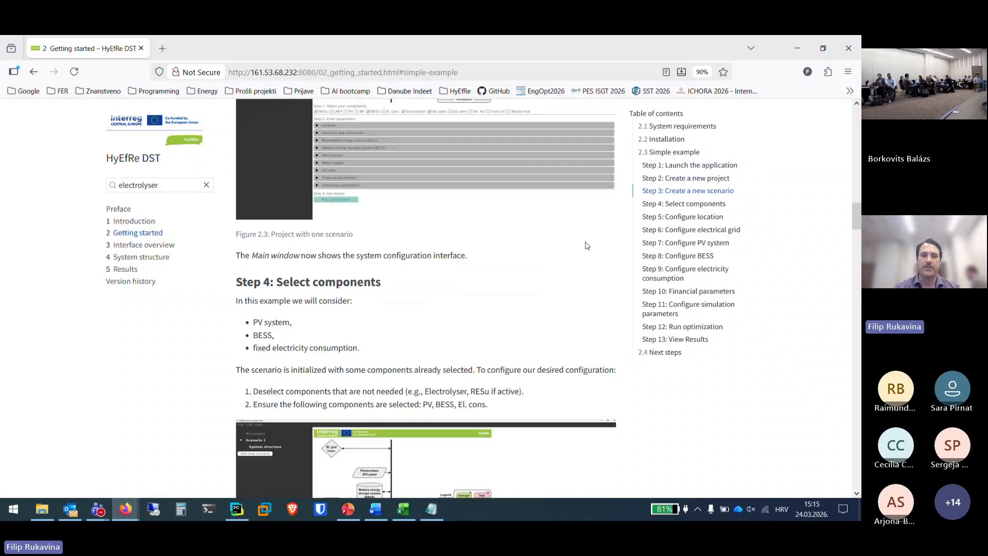
scroll(628, 247, down, 3)
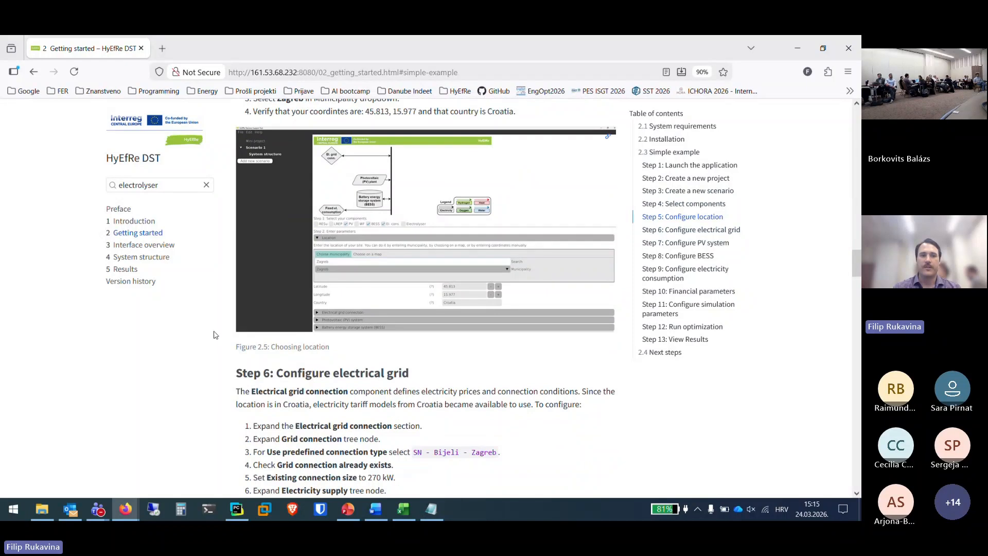
scroll(394, 305, down, 5)
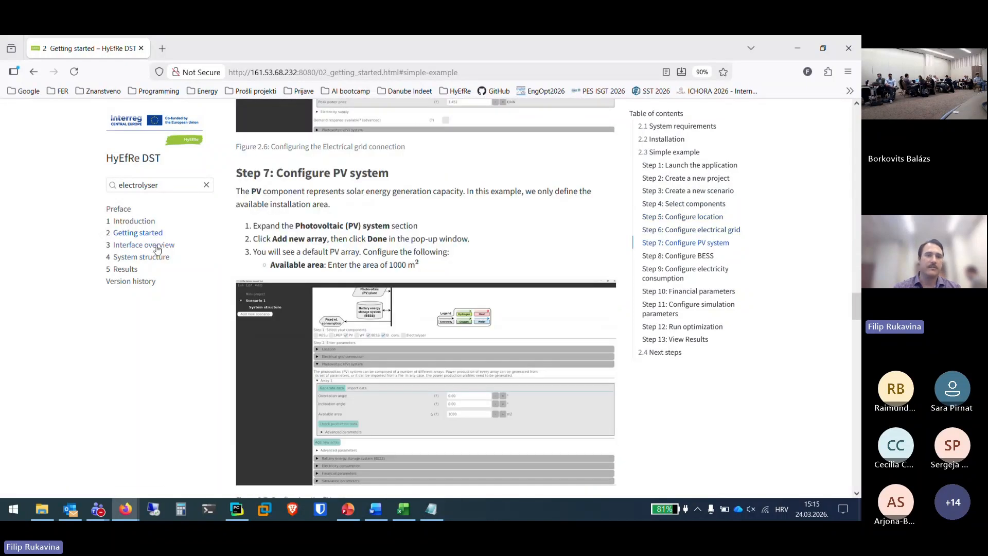
Look through the Interface overview chapter, and open the Electrolyser section under Component details in the System structure chapter.
click(154, 246)
scroll(505, 275, down, 15)
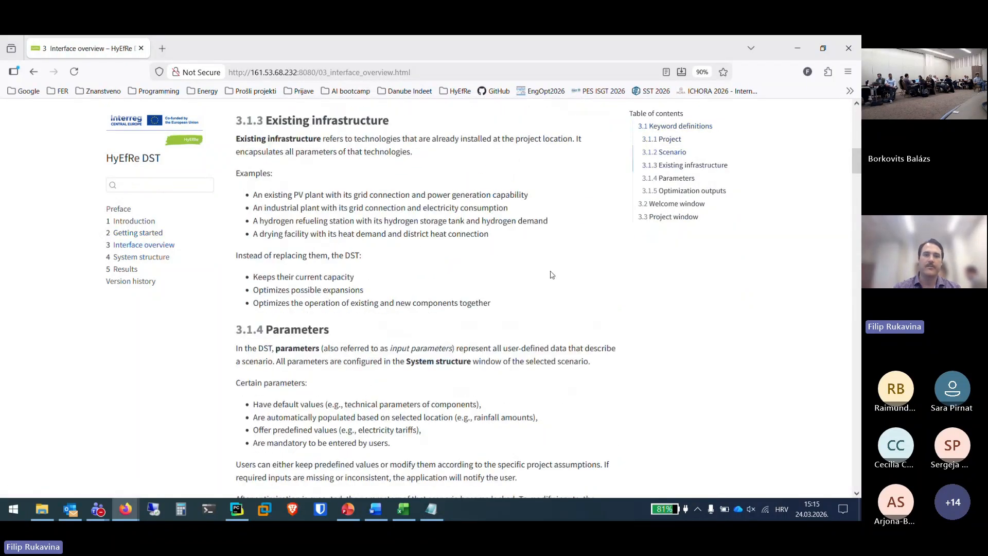
click(132, 260)
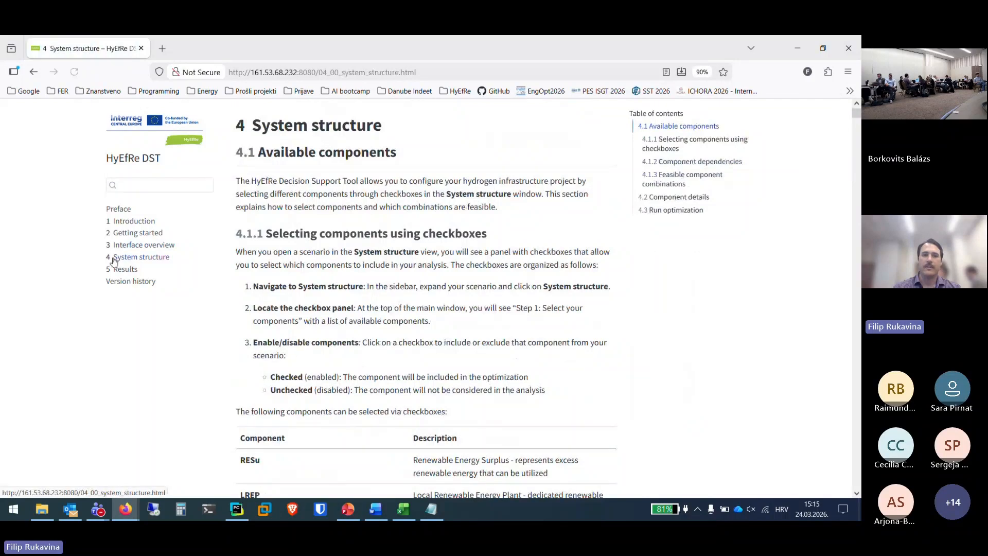
click(680, 198)
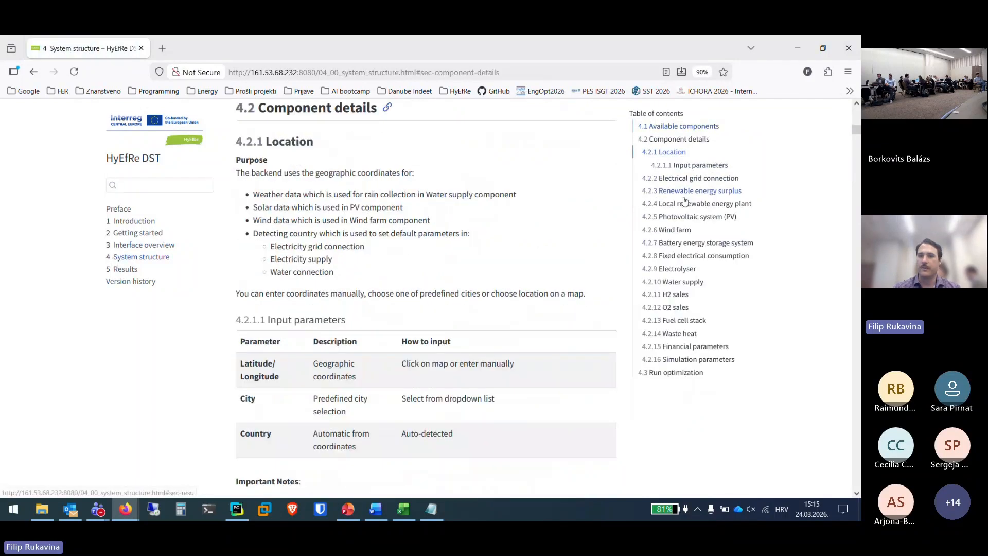
click(678, 270)
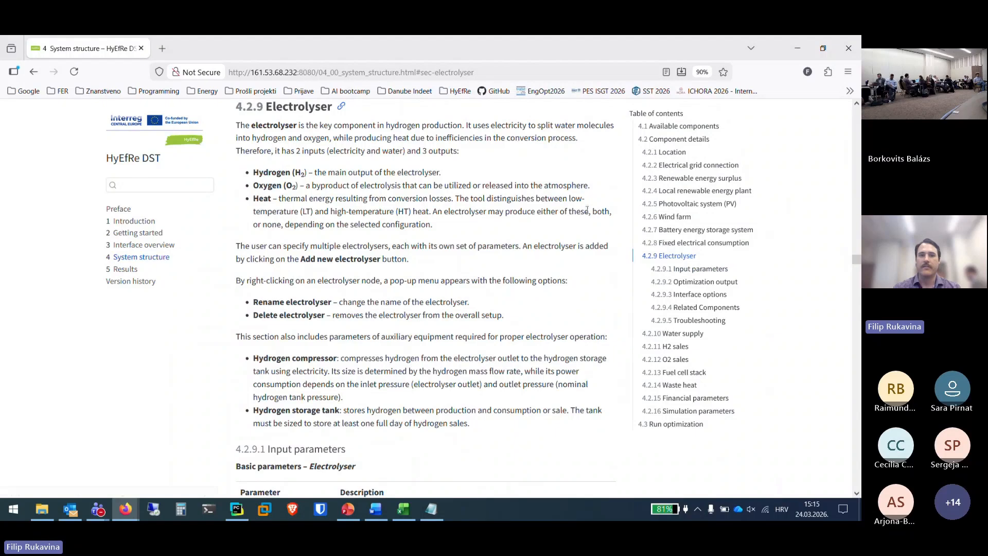
Examine the Electrolyser section's parameter tables for the electrolyser, hydrogen compressor and storage tank, down to its optimization output.
scroll(523, 312, down, 7)
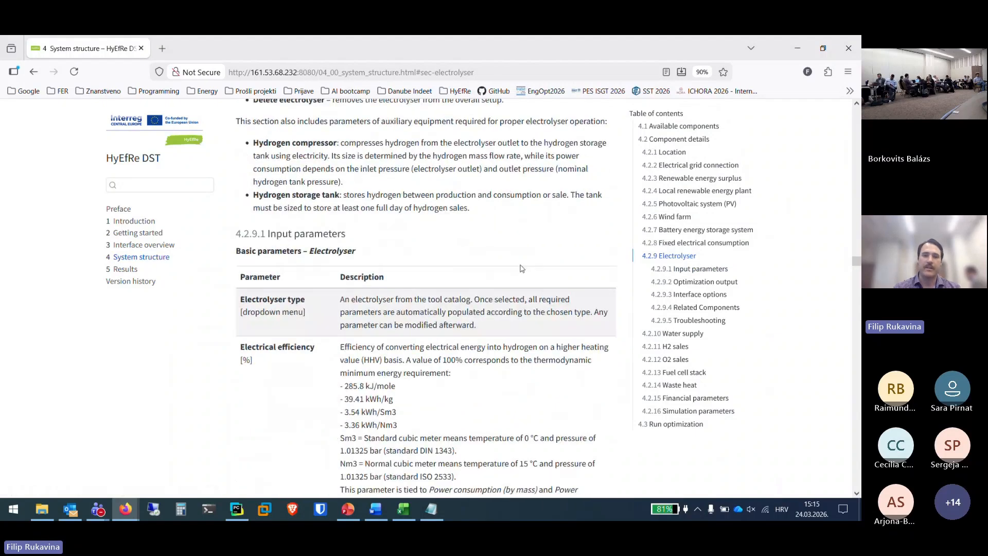
scroll(321, 382, down, 15)
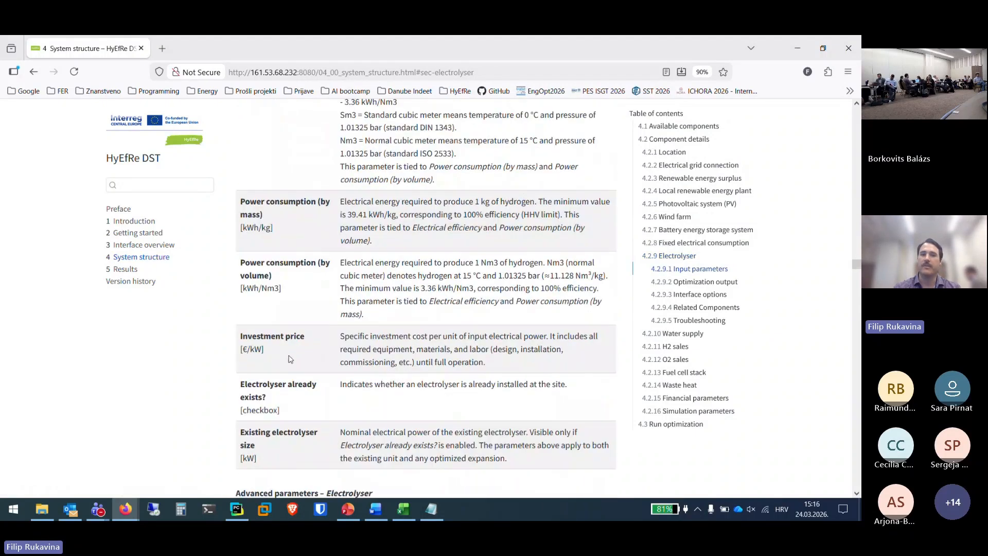
scroll(305, 357, down, 17)
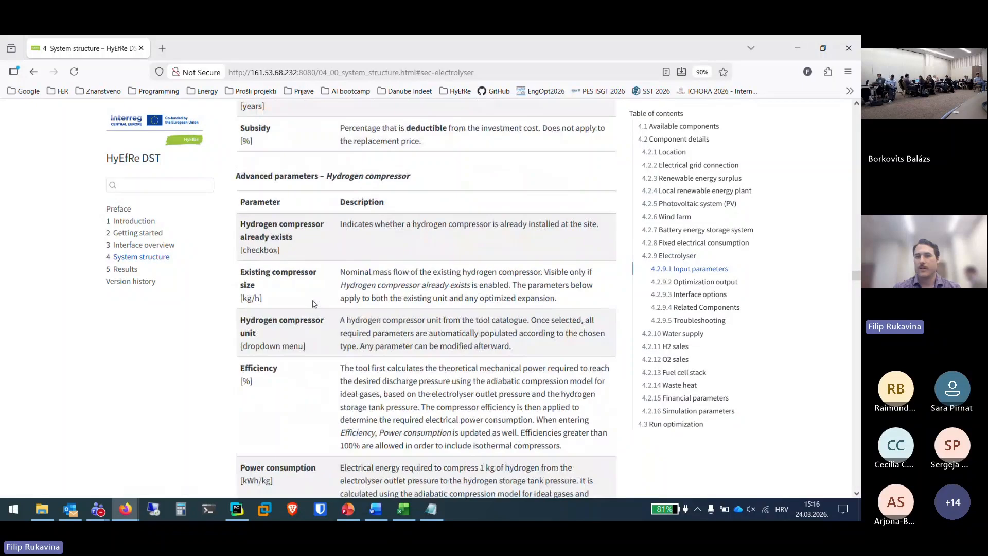
click(187, 183)
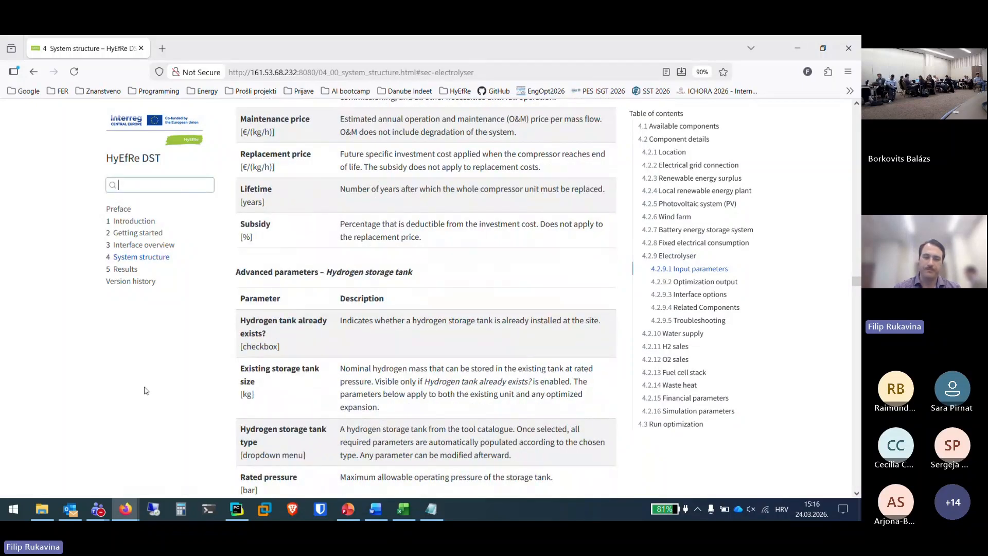
click(157, 354)
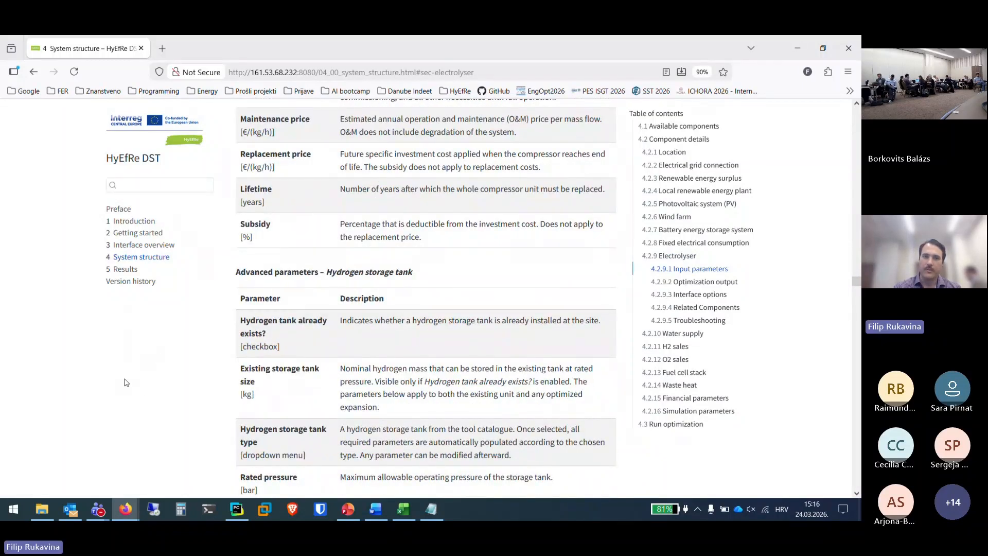
scroll(612, 296, down, 18)
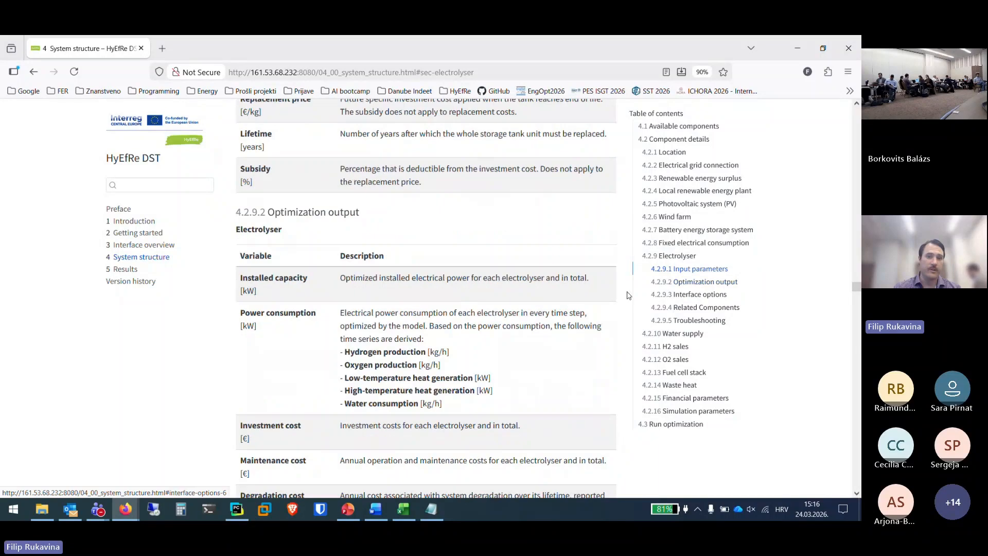
Switch back to the PowerPoint presentation and show the closing contact slide, slide 16.
click(348, 510)
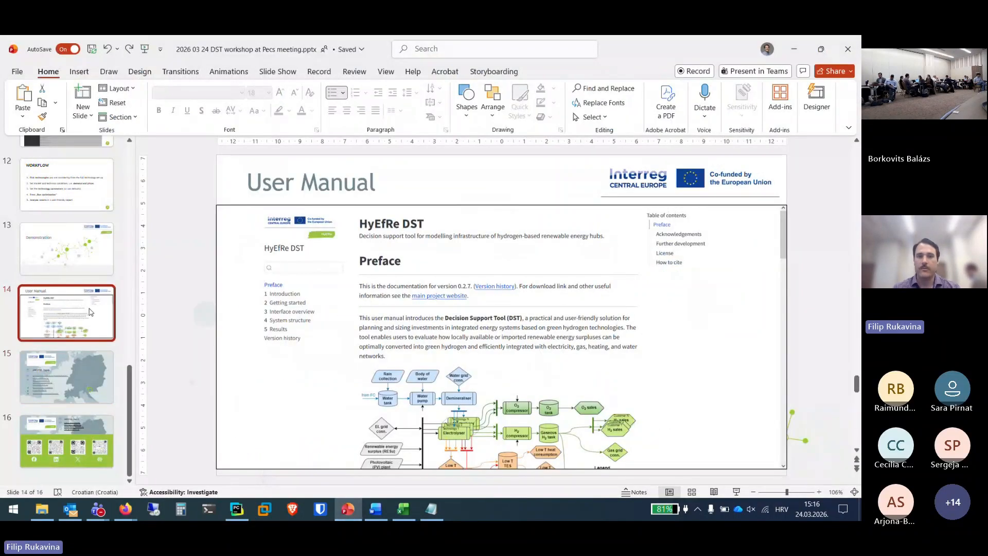
key(Down)
key(Down)
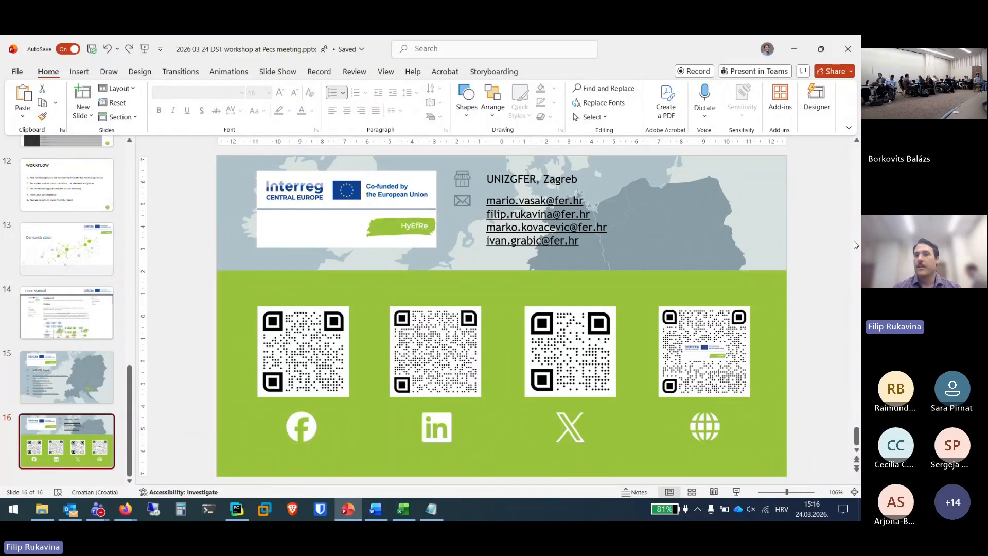
click(818, 243)
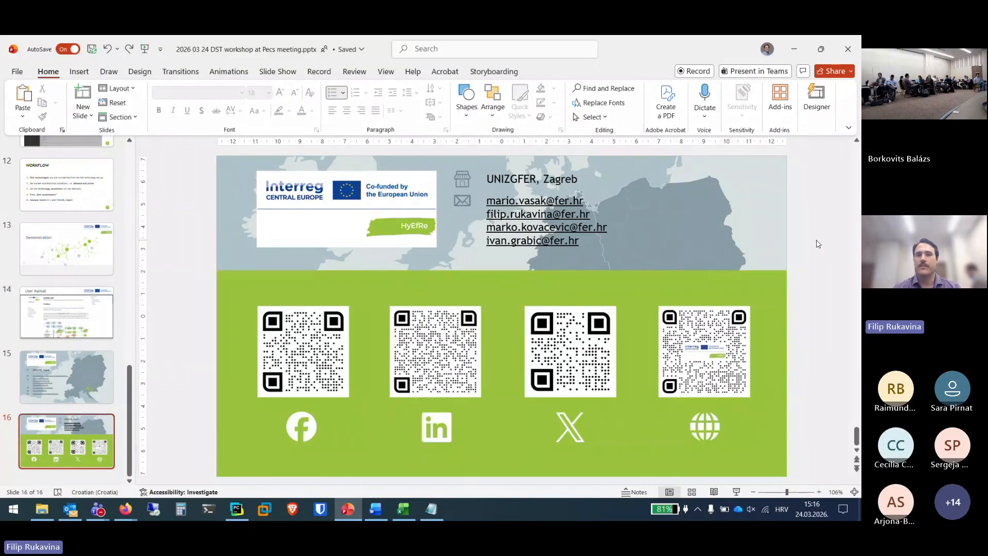